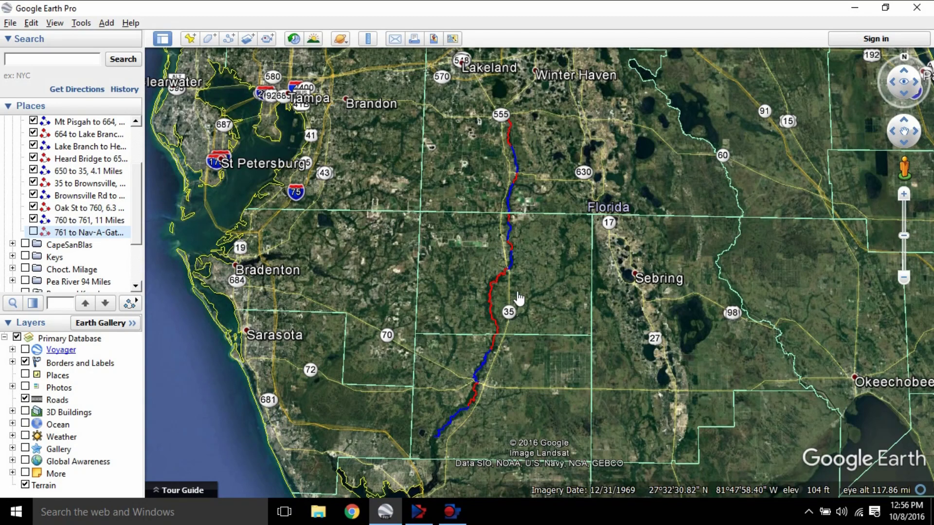
# Pan past Tampa and Lakeland and zoom toward the route's northern end
pyautogui.moveTo(509, 331); pyautogui.dragTo(523, 290)
pyautogui.moveTo(607, 176); pyautogui.dragTo(573, 211)
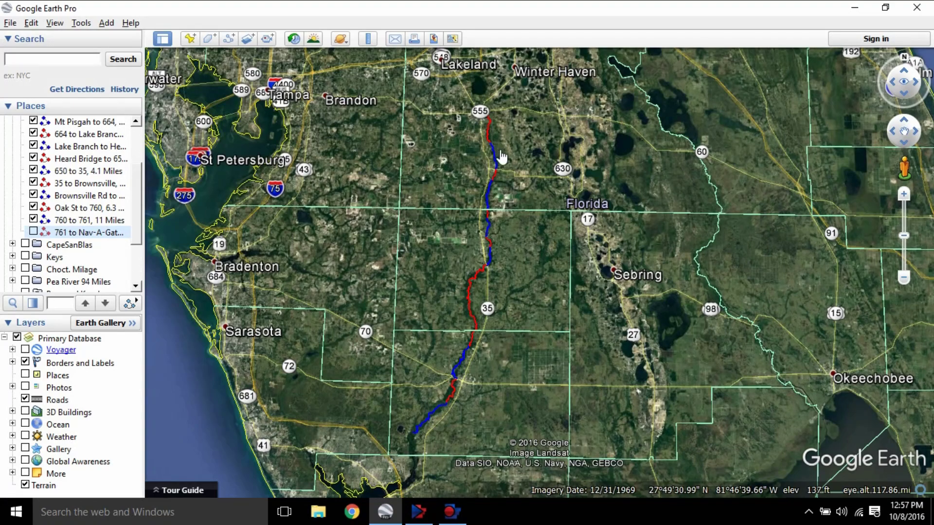
pyautogui.scroll(6, 513, 199)
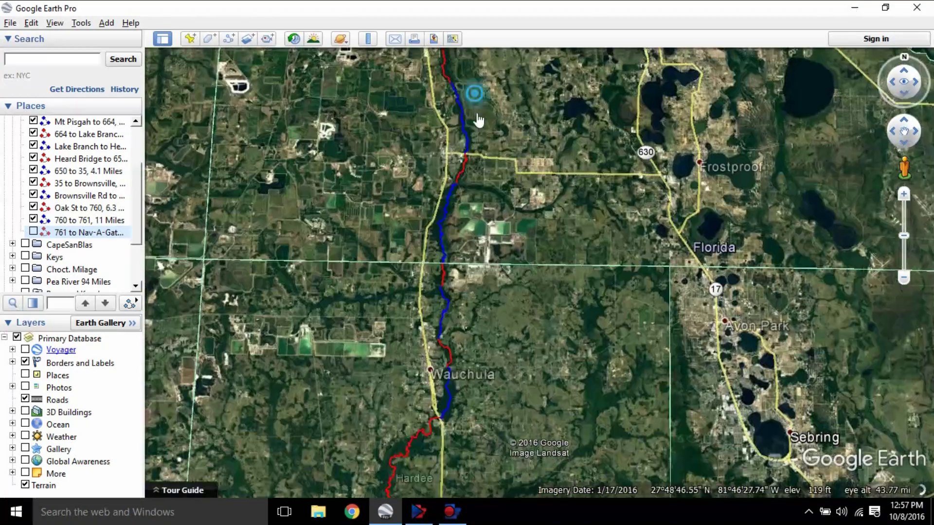
pyautogui.moveTo(477, 119); pyautogui.dragTo(487, 195)
pyautogui.scroll(3, 458, 155)
pyautogui.scroll(3, 523, 183)
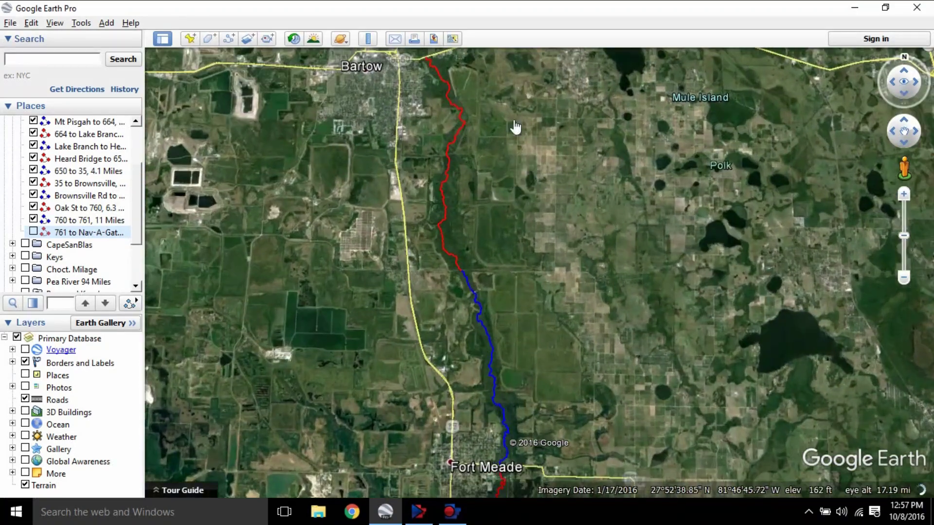
# Pan and zoom along the route toward Wauchula, settling on the Bartow–Fort Meade stretch
pyautogui.moveTo(480, 154); pyautogui.dragTo(494, 154)
pyautogui.scroll(2, 494, 154)
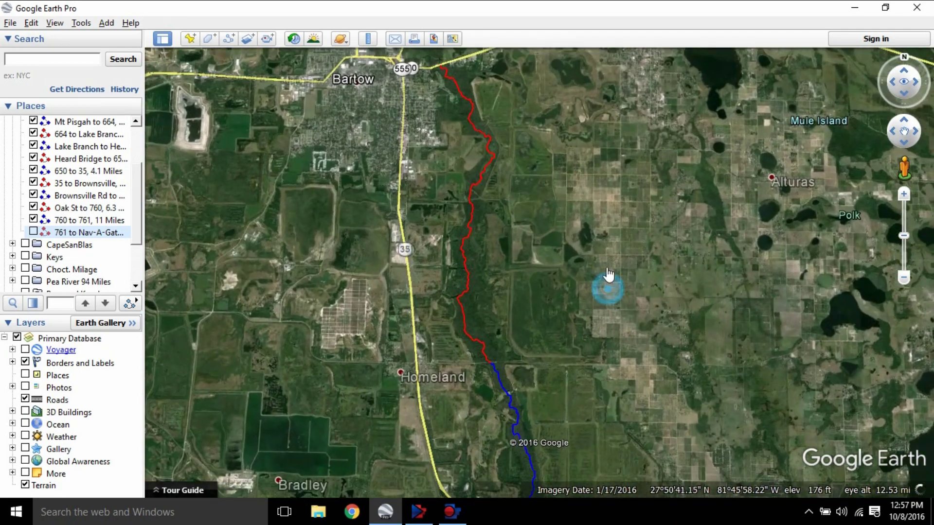
pyautogui.scroll(-3, 611, 261)
pyautogui.scroll(-3, 611, 261)
pyautogui.moveTo(740, 355); pyautogui.dragTo(644, 196)
pyautogui.scroll(-3, 644, 196)
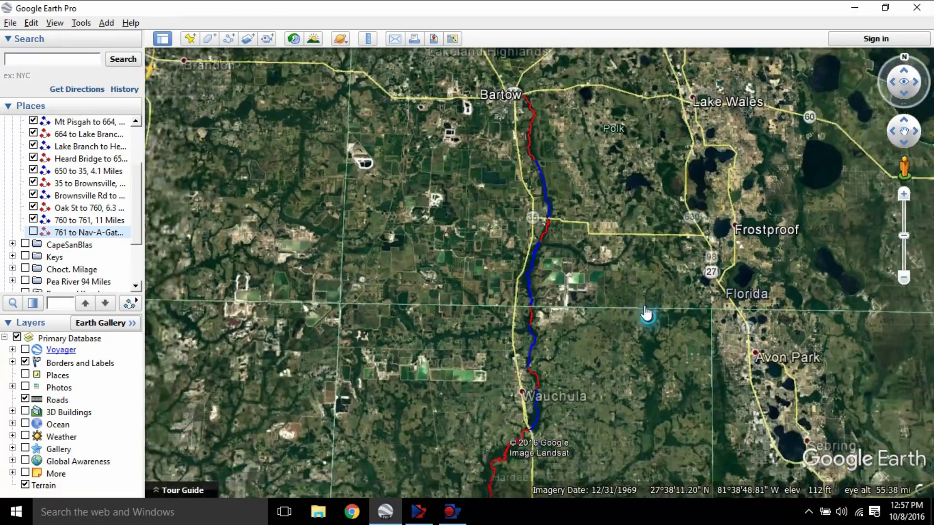
pyautogui.moveTo(649, 321); pyautogui.dragTo(611, 252)
pyautogui.scroll(-3, 611, 250)
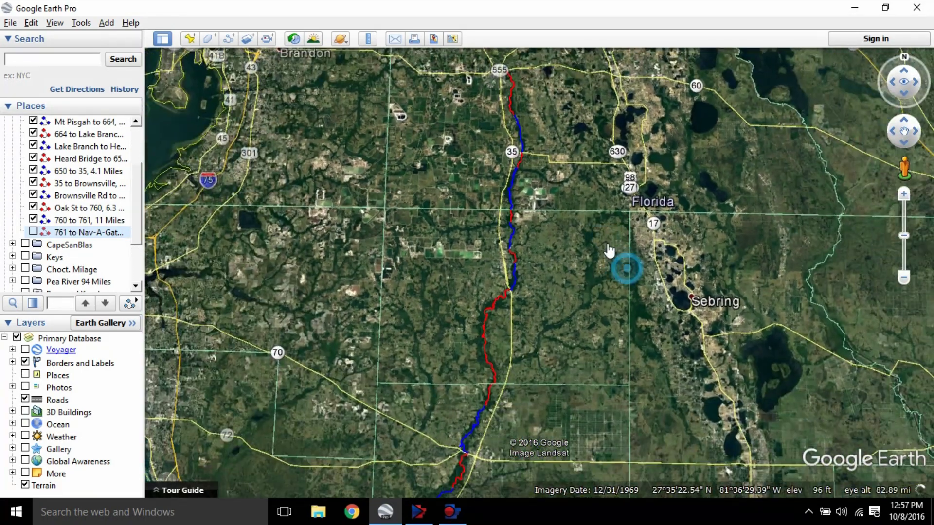
pyautogui.scroll(4, 536, 120)
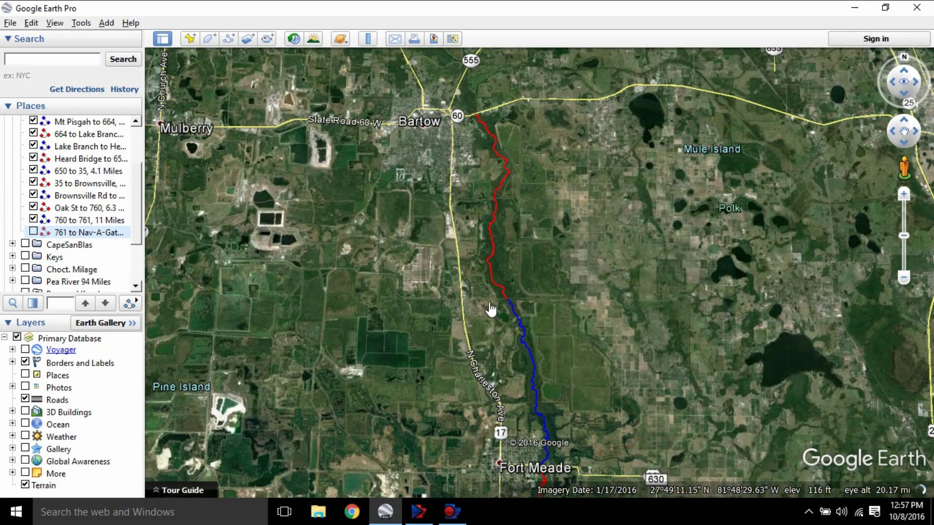
# Zoom in on the red-blue junction at Homeland-Garfield Rd, then zoom back out
pyautogui.doubleClick(507, 297)
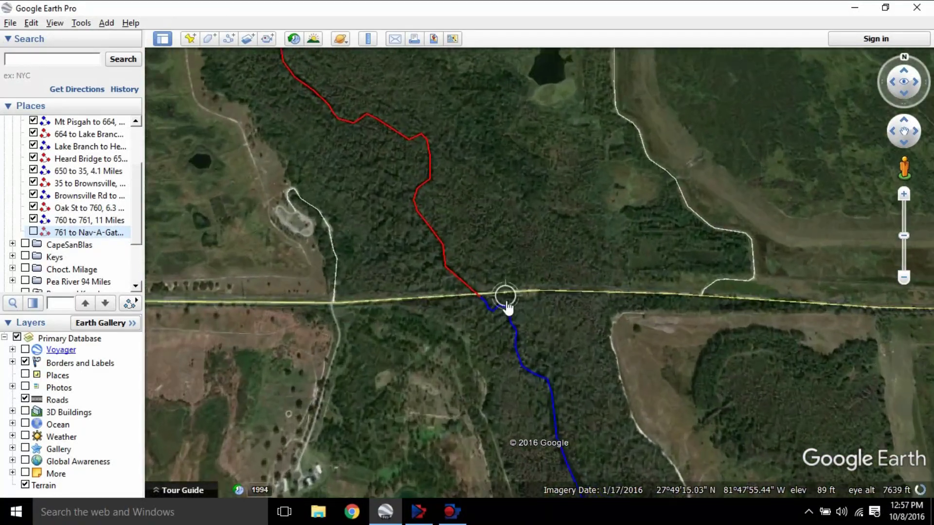
pyautogui.doubleClick(444, 277)
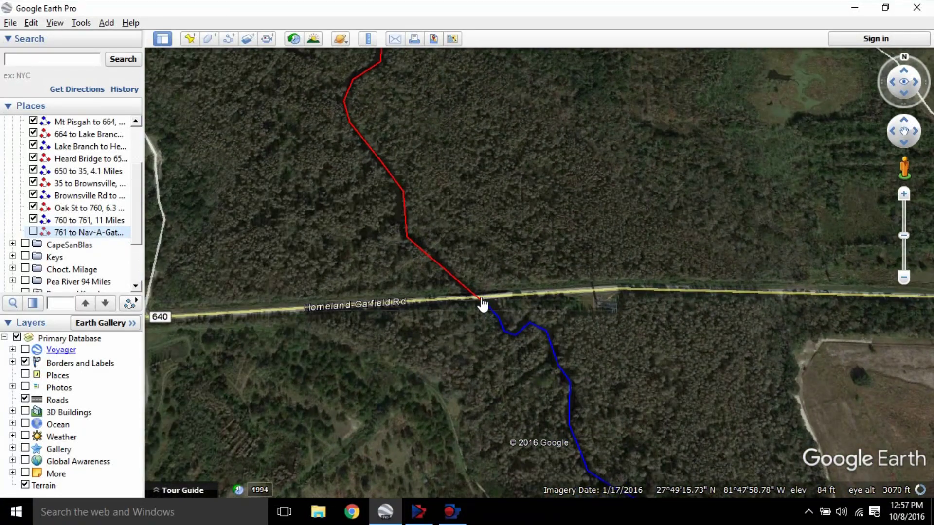
pyautogui.scroll(-5, 482, 305)
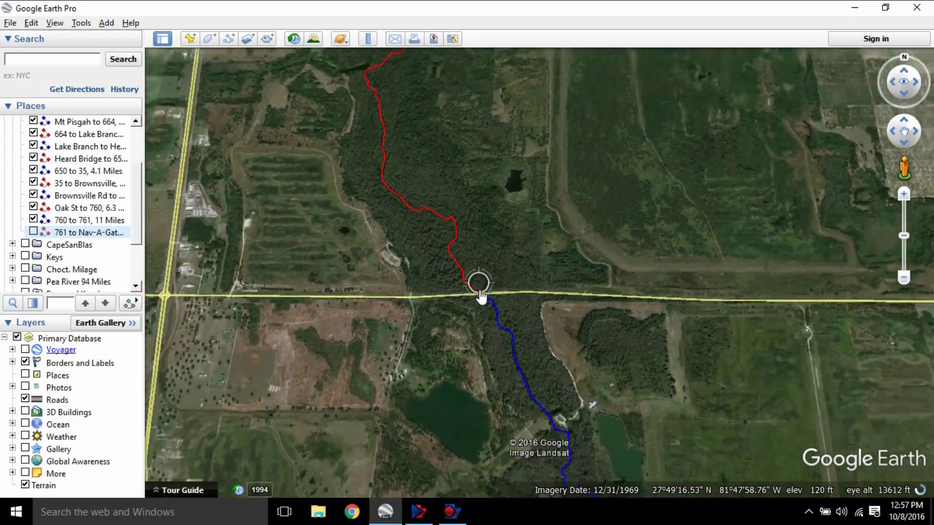
pyautogui.scroll(-4, 527, 271)
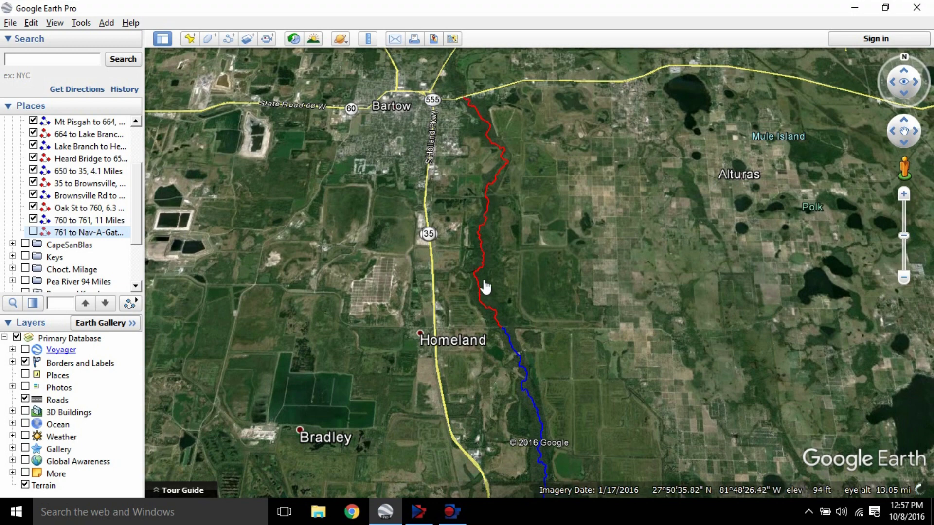
# Pan south past Fort Meade and back north to bring Bartow into view
pyautogui.moveTo(594, 413); pyautogui.dragTo(510, 212)
pyautogui.scroll(3, 478, 408)
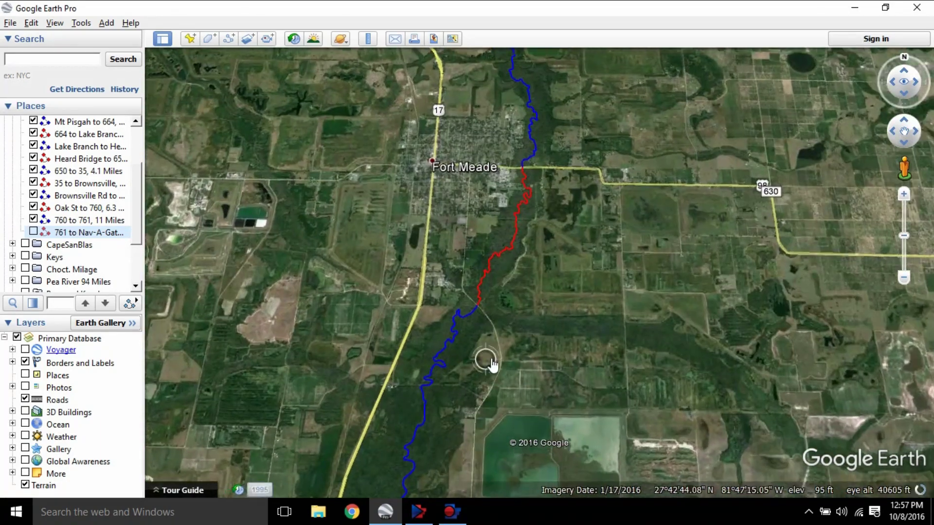
pyautogui.scroll(-3, 510, 346)
pyautogui.moveTo(511, 346); pyautogui.dragTo(525, 332)
pyautogui.scroll(-2, 595, 177)
pyautogui.moveTo(525, 150); pyautogui.dragTo(548, 300)
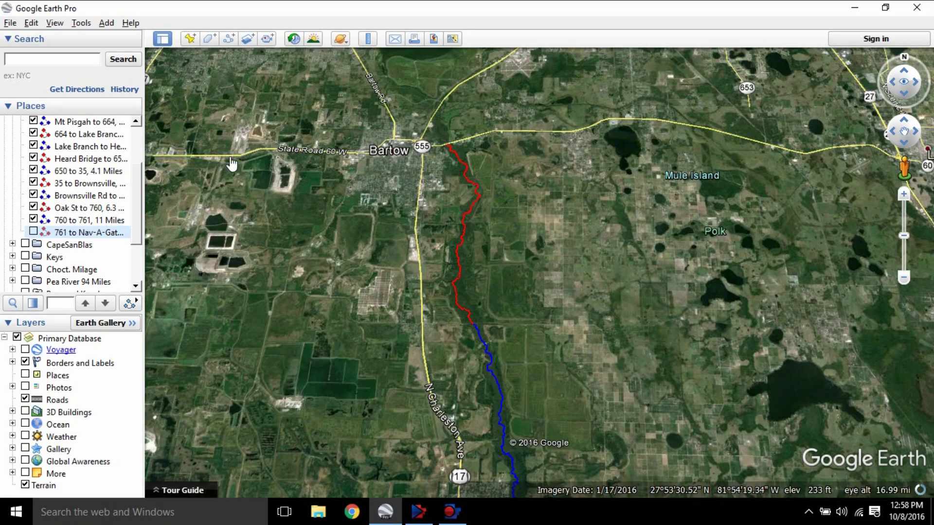
pyautogui.scroll(1, 136, 187)
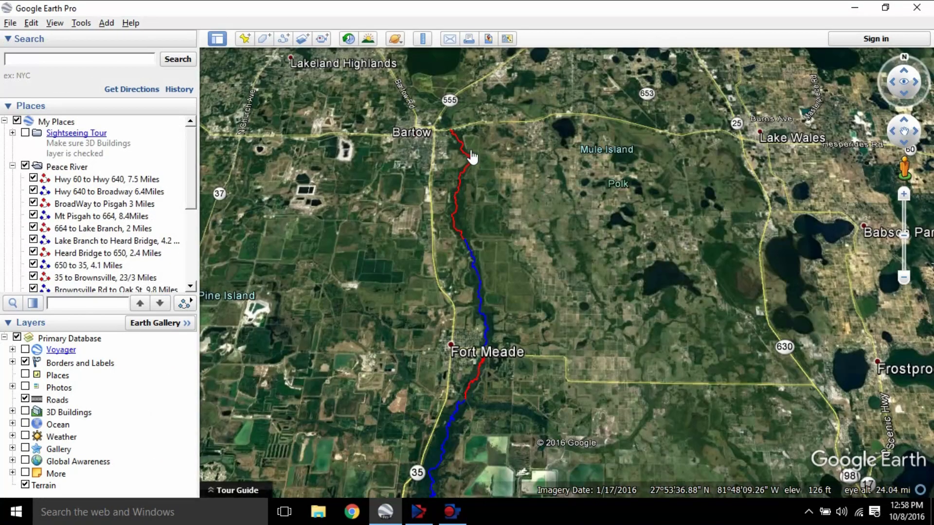
# Fly to the 761 to Nav-A-Gator segment and zoom in on its red river path
pyautogui.moveTo(524, 338); pyautogui.dragTo(536, 97)
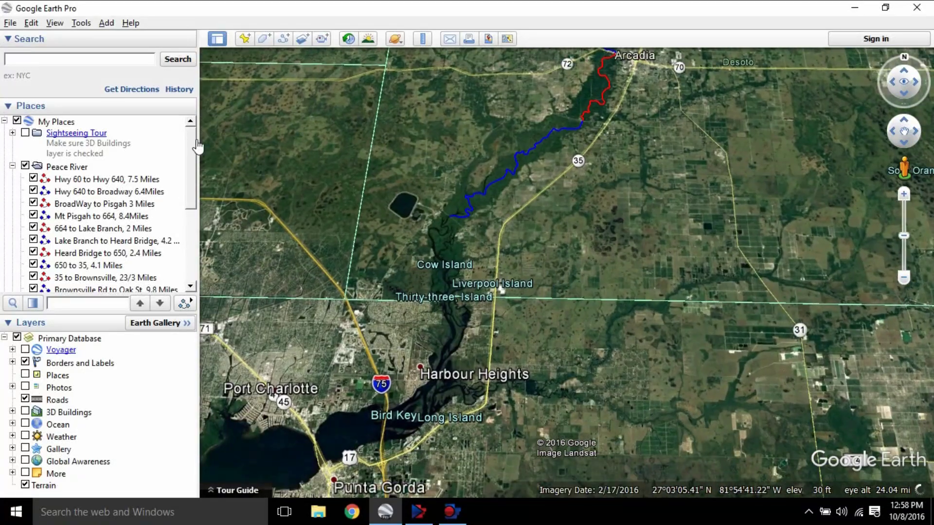
pyautogui.moveTo(193, 154); pyautogui.dragTo(161, 192)
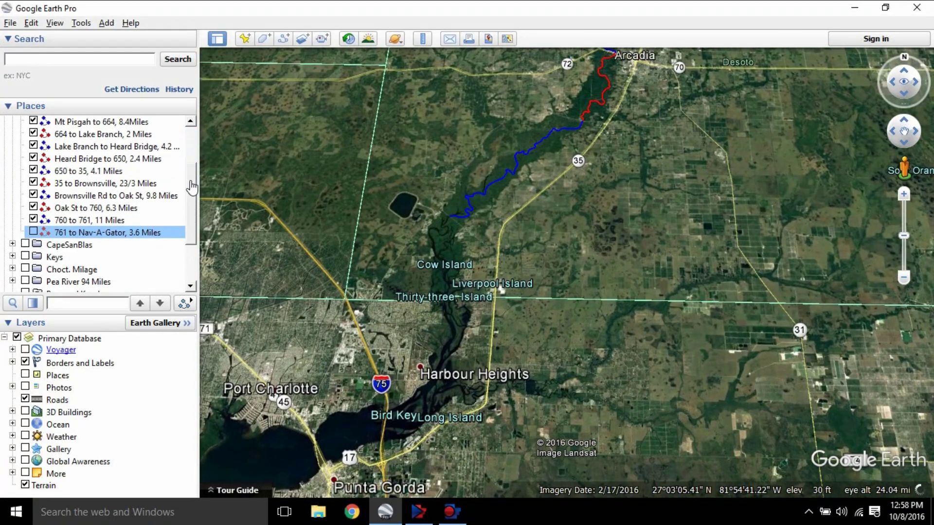
pyautogui.doubleClick(33, 233)
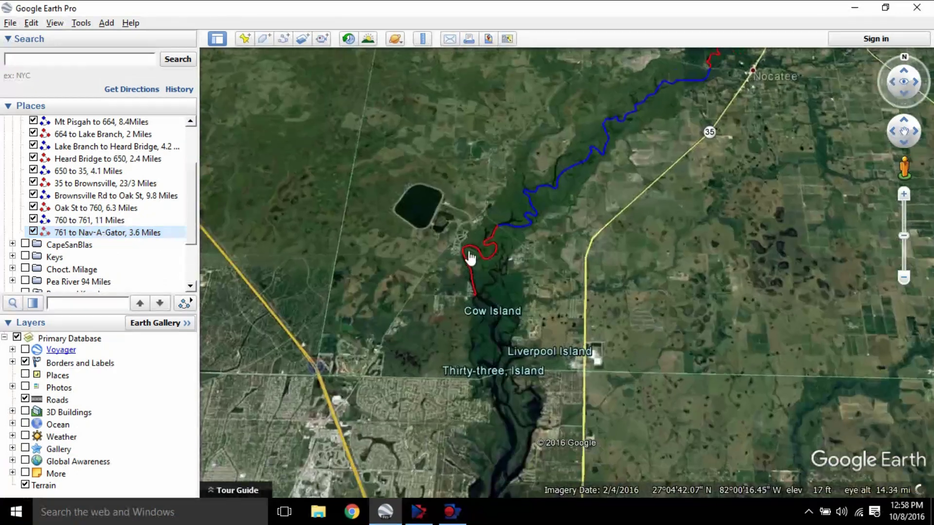
pyautogui.doubleClick(469, 257)
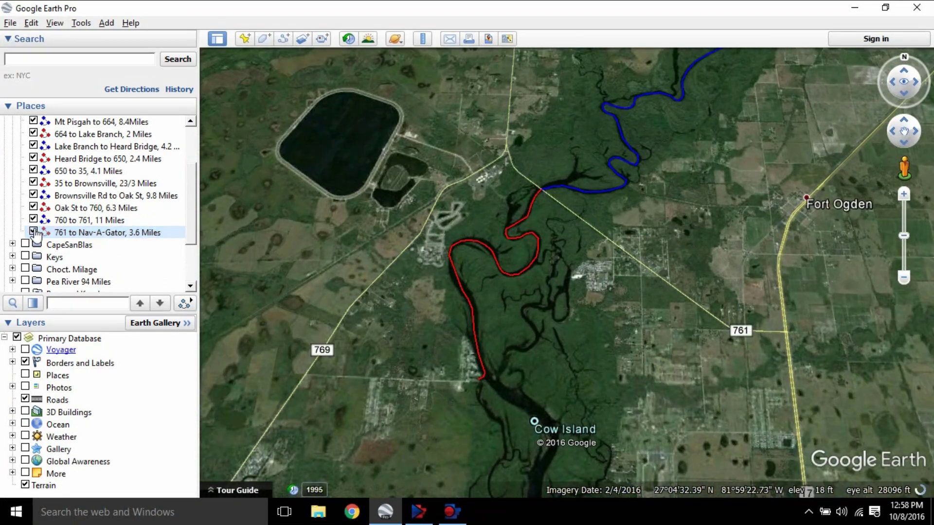
# Toggle the 761 to Nav-A-Gator and blue 760 to 761 paths off and on, then view the river bends
pyautogui.click(35, 233)
pyautogui.click(34, 233)
pyautogui.click(33, 221)
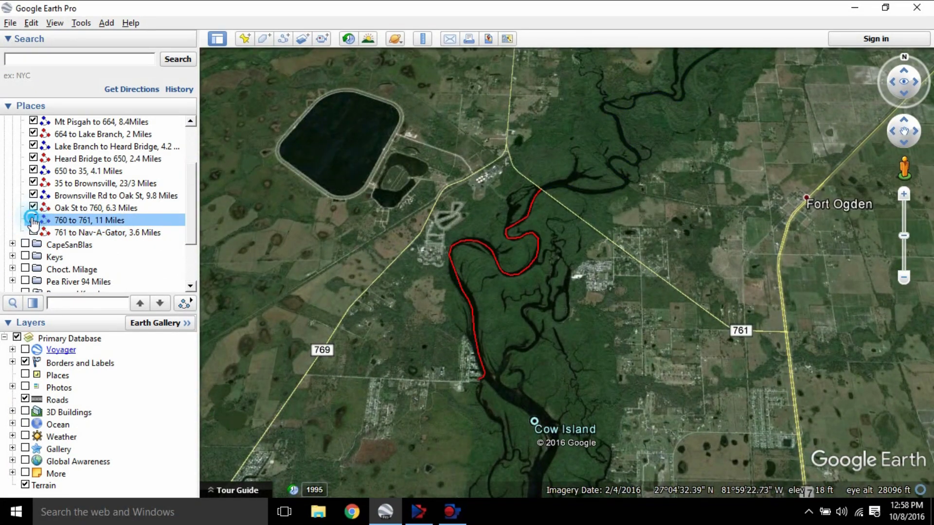
pyautogui.click(33, 219)
pyautogui.scroll(3, 547, 274)
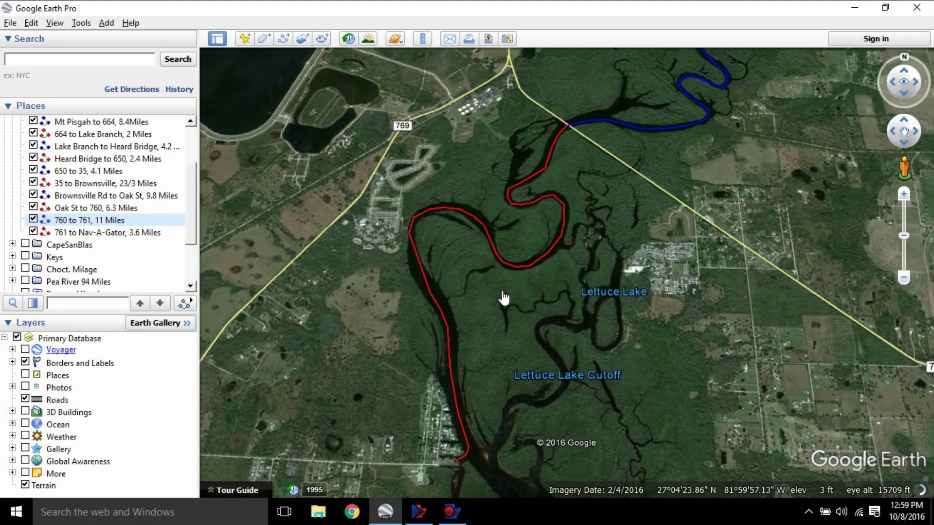
pyautogui.moveTo(503, 298); pyautogui.dragTo(531, 292)
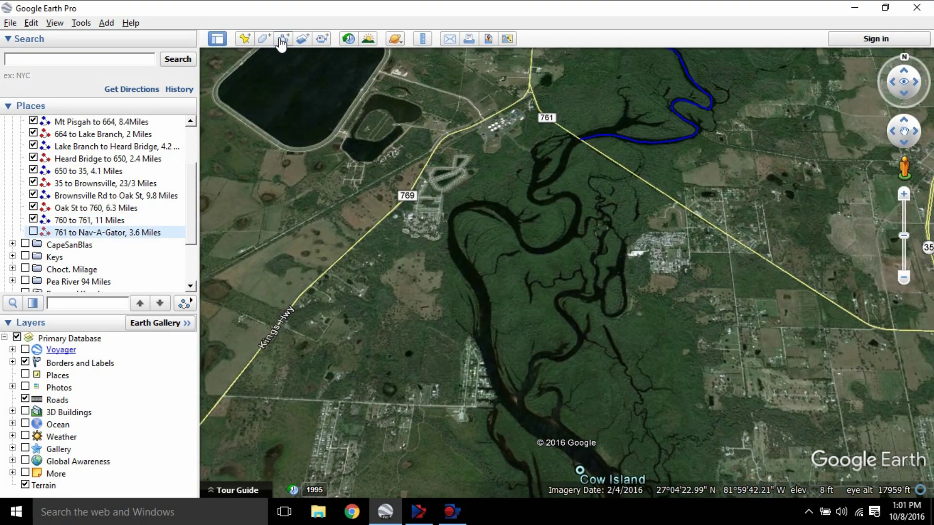
# Start a Ruler Path measurement where the river meets 761, tracing points down the channel
pyautogui.click(423, 39)
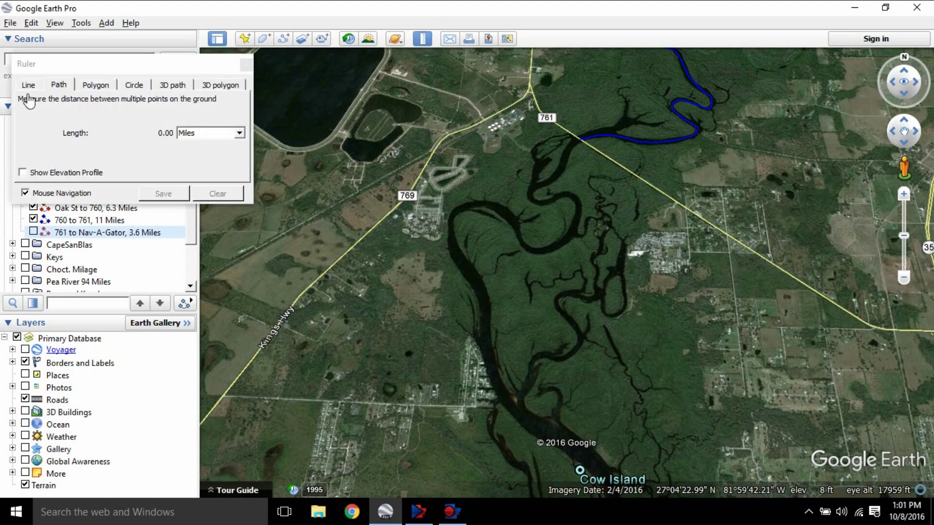
pyautogui.click(57, 88)
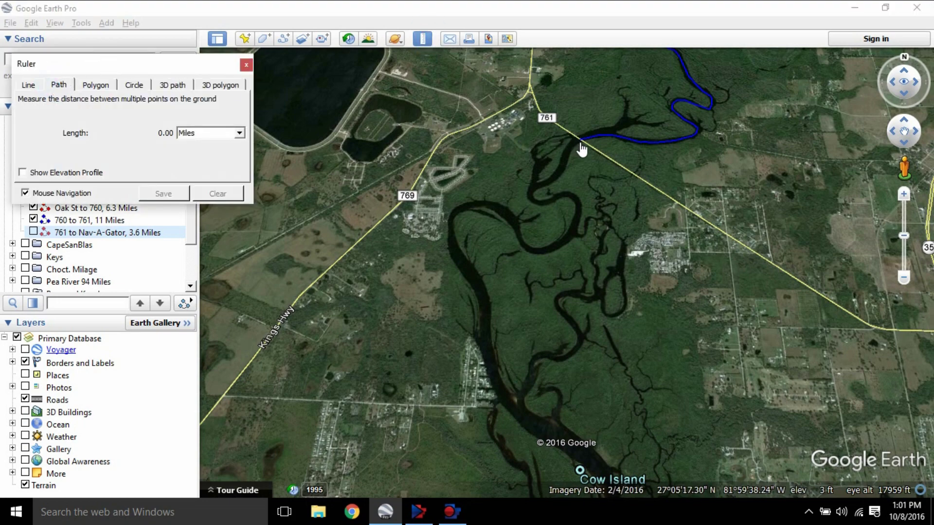
pyautogui.scroll(3, 571, 143)
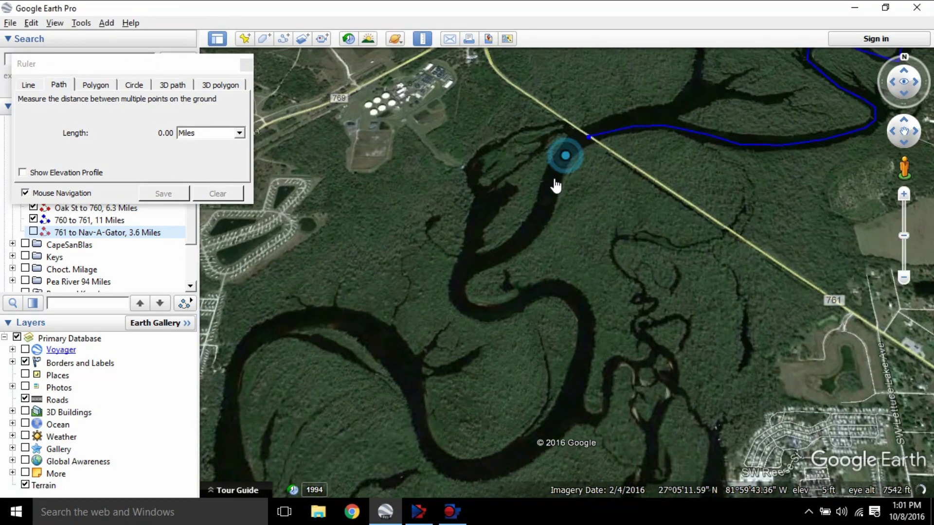
pyautogui.click(556, 174)
pyautogui.click(532, 229)
pyautogui.click(512, 247)
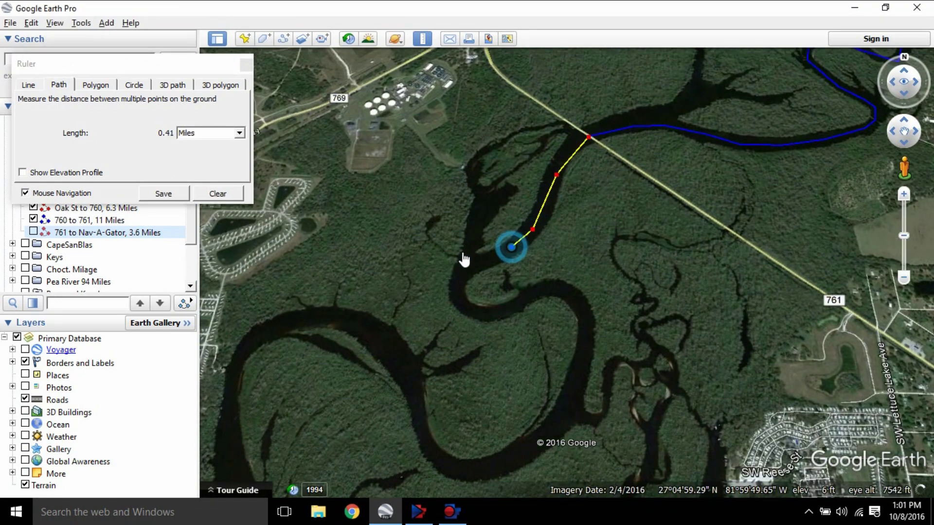
pyautogui.click(473, 267)
pyautogui.click(459, 291)
pyautogui.click(465, 311)
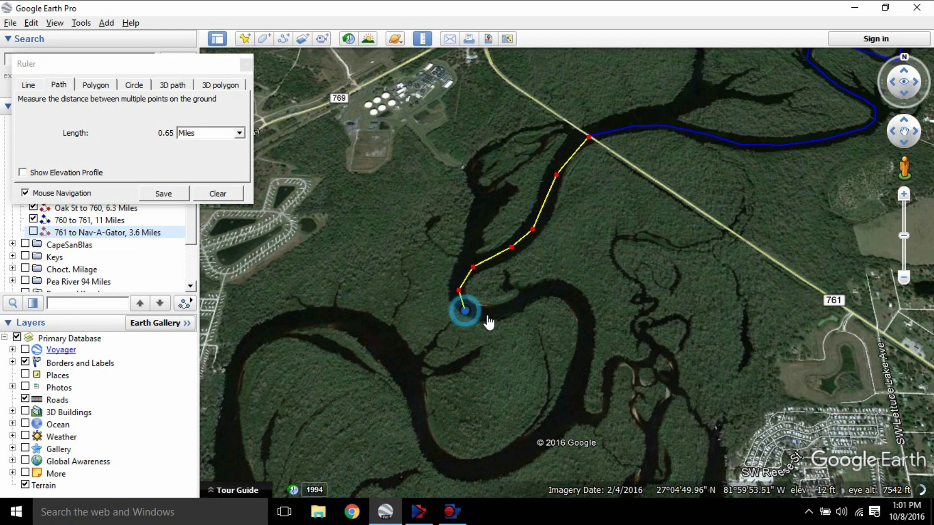
pyautogui.click(491, 314)
pyautogui.click(554, 285)
pyautogui.click(568, 293)
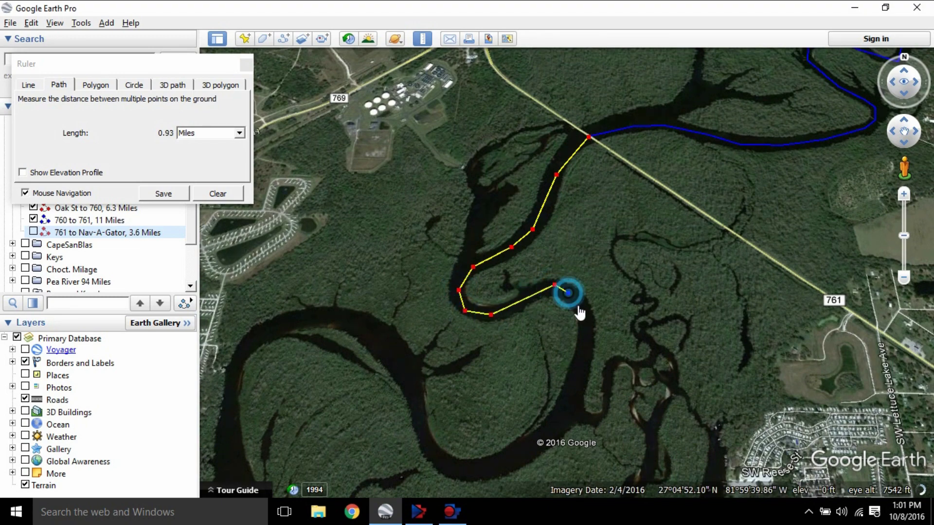
pyautogui.click(583, 350)
pyautogui.click(577, 383)
pyautogui.click(564, 416)
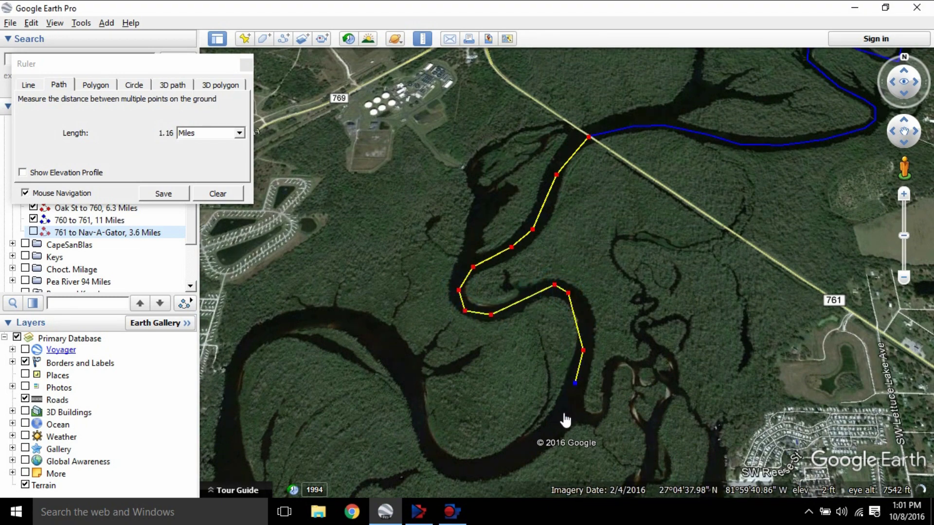
# Continue the measured path around the next river bends heading west and south
pyautogui.moveTo(594, 396); pyautogui.dragTo(667, 233)
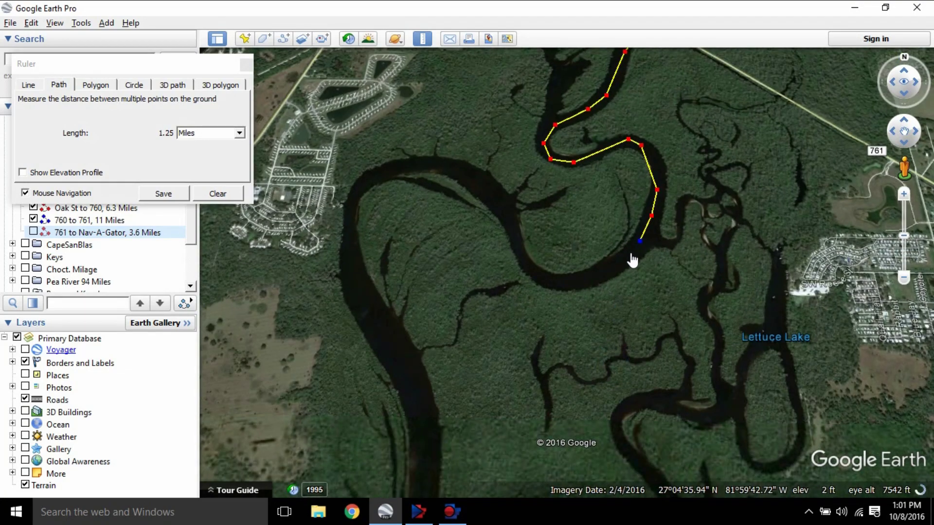
pyautogui.click(617, 265)
pyautogui.click(595, 278)
pyautogui.click(564, 282)
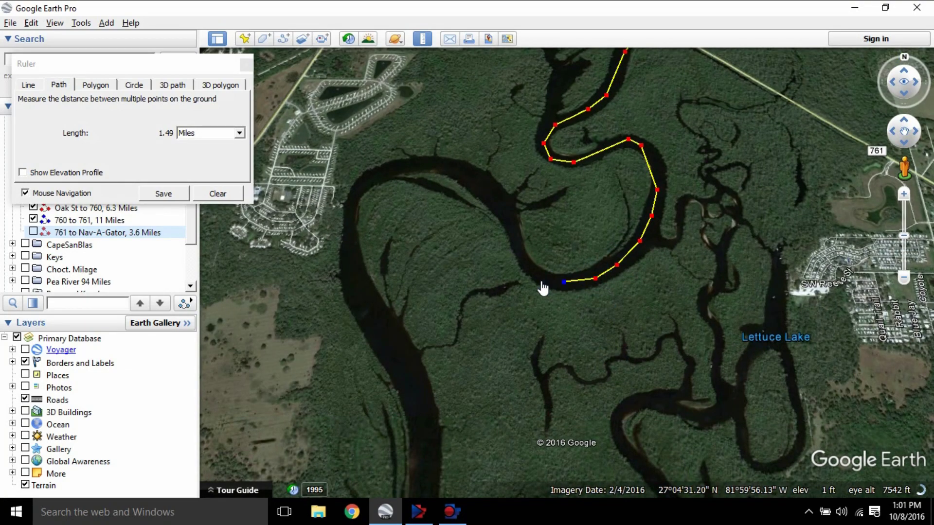
pyautogui.click(531, 268)
pyautogui.click(519, 248)
pyautogui.click(514, 229)
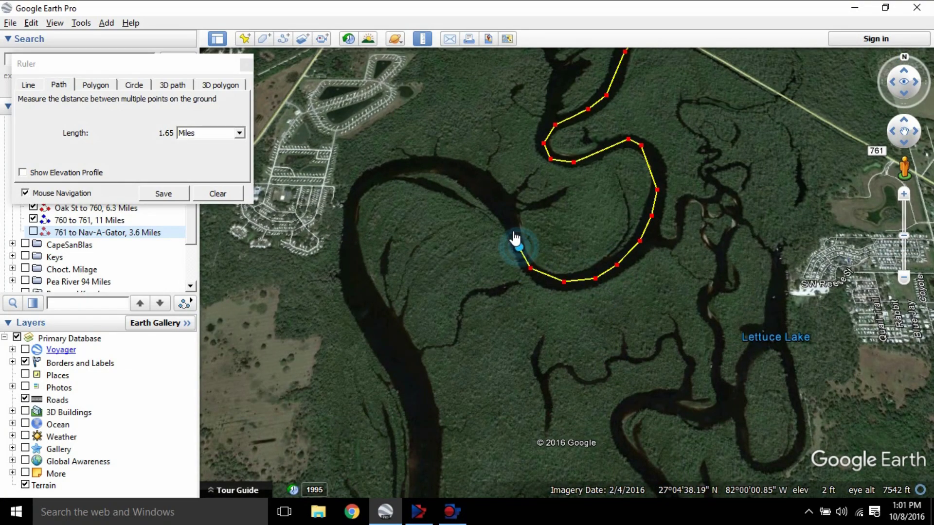
pyautogui.click(505, 217)
pyautogui.click(494, 204)
pyautogui.click(487, 193)
pyautogui.click(477, 186)
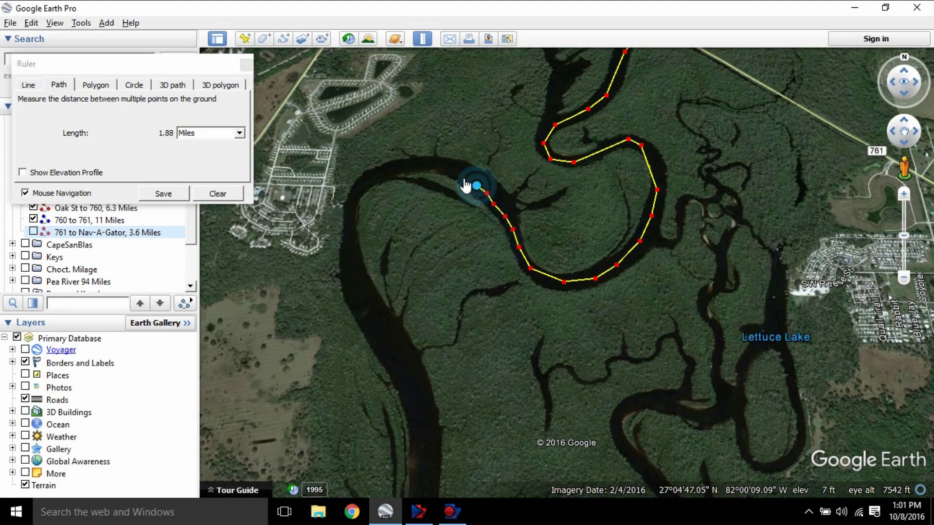
pyautogui.click(449, 170)
pyautogui.click(438, 170)
pyautogui.click(420, 164)
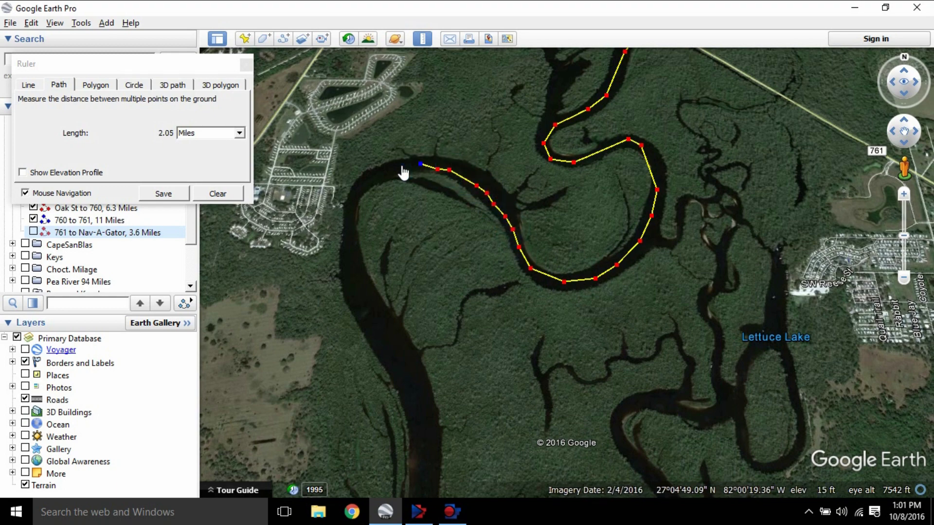
pyautogui.click(401, 165)
pyautogui.click(376, 174)
pyautogui.click(358, 186)
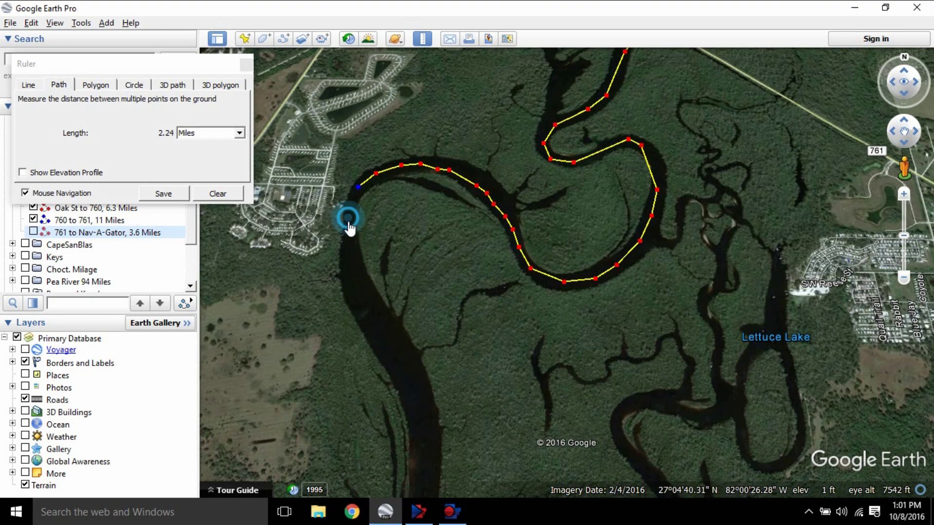
pyautogui.click(346, 227)
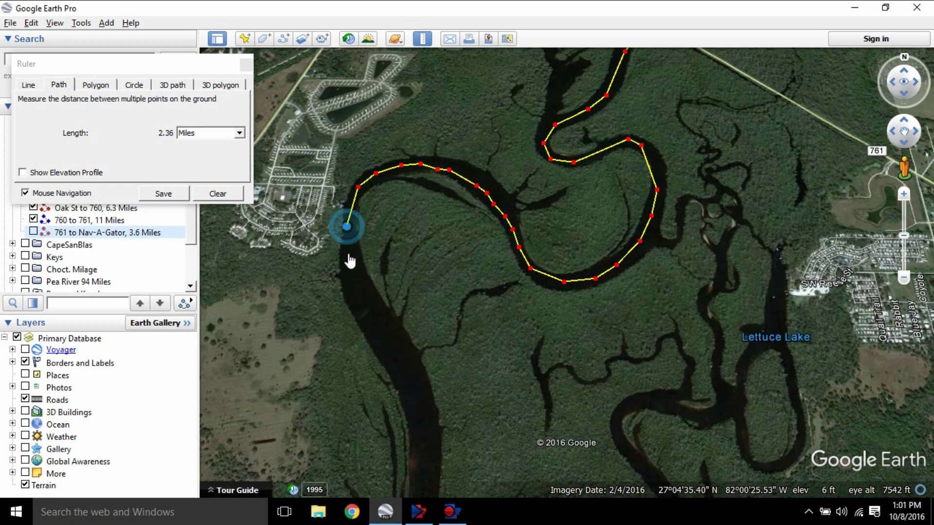
pyautogui.click(366, 325)
# Extend the path south past the riverside houses, finishing at the dock
pyautogui.moveTo(396, 359); pyautogui.dragTo(358, 225)
pyautogui.click(368, 234)
pyautogui.click(373, 282)
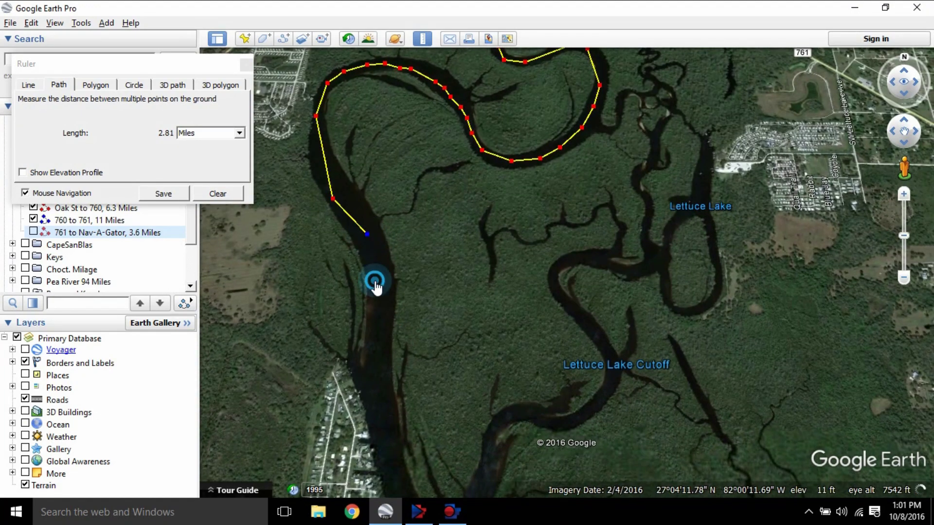
pyautogui.moveTo(380, 371); pyautogui.dragTo(396, 284)
pyautogui.click(393, 276)
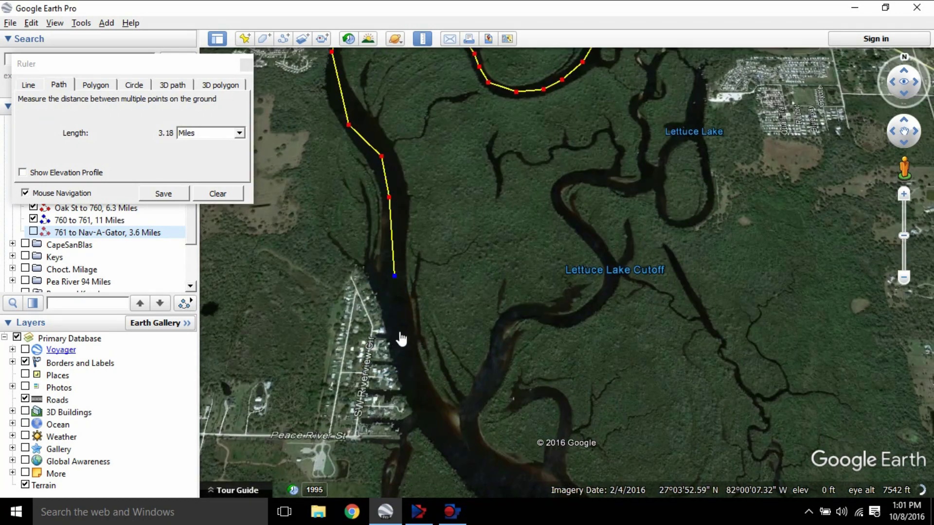
pyautogui.click(407, 372)
pyautogui.moveTo(465, 340); pyautogui.dragTo(520, 184)
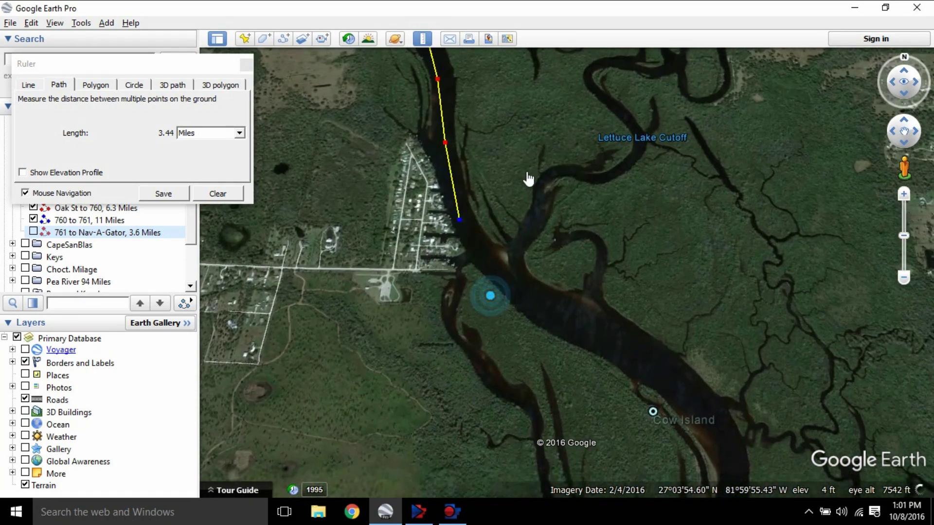
pyautogui.click(469, 251)
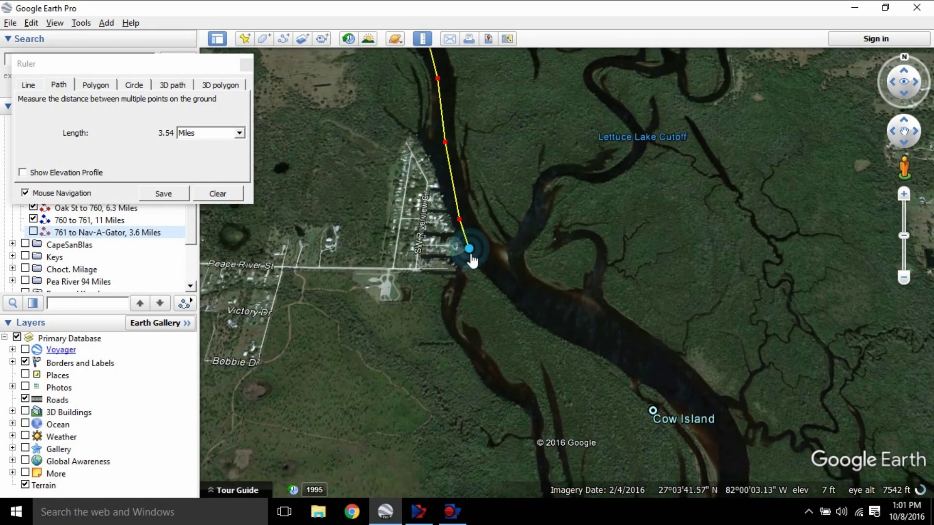
pyautogui.scroll(3, 471, 249)
pyautogui.click(441, 271)
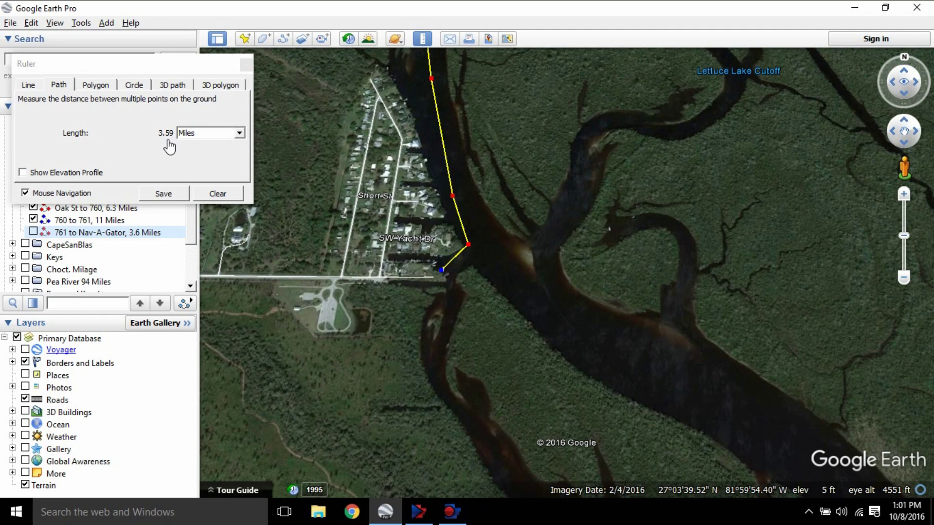
# Zoom out to view the whole 3.59-mile measured path and save it
pyautogui.doubleClick(566, 134)
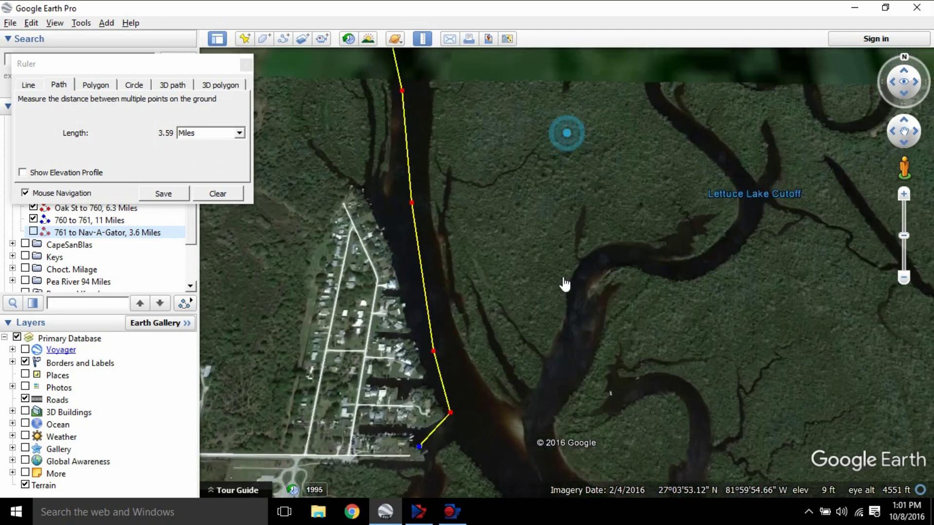
pyautogui.scroll(-5, 561, 262)
pyautogui.moveTo(632, 190); pyautogui.dragTo(547, 305)
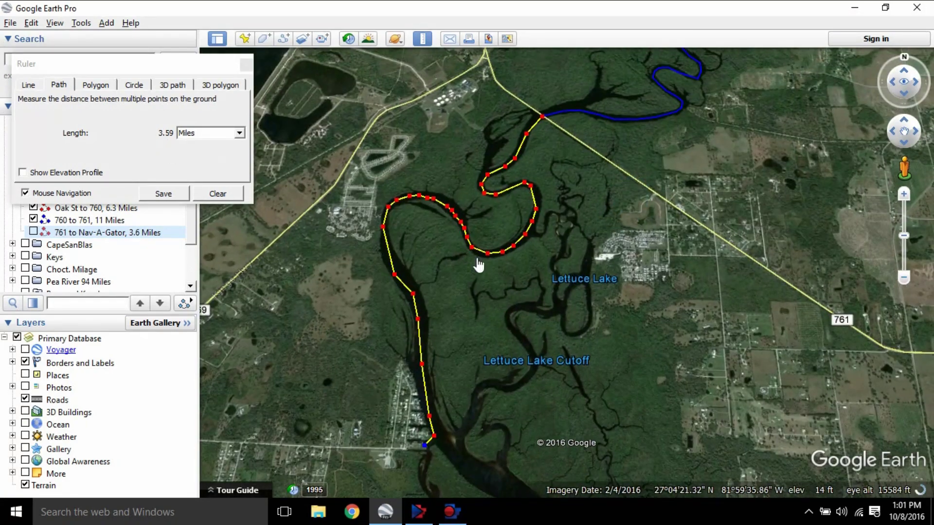
pyautogui.click(163, 194)
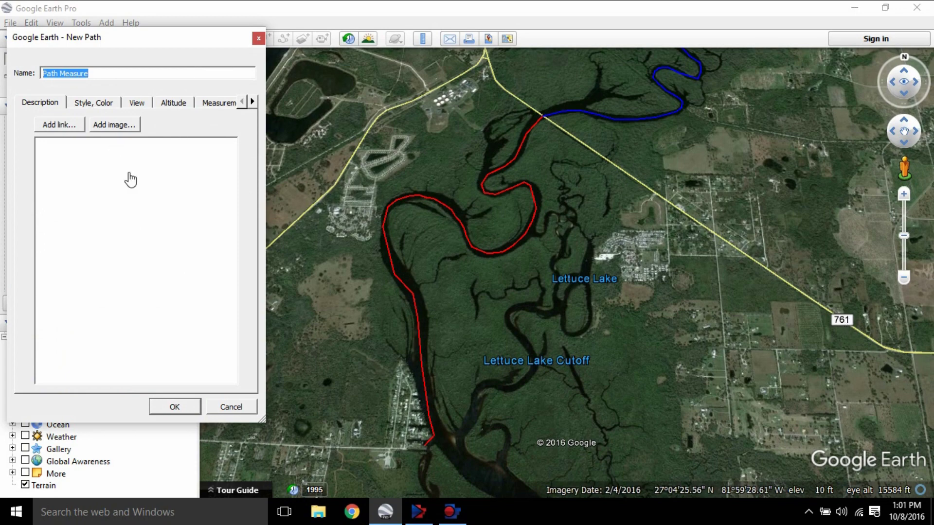
# Name the path '761 to NaviGators - 3.6 Miles', check its 3.59-mile length, and confirm
pyautogui.write('761 to NaviGators')
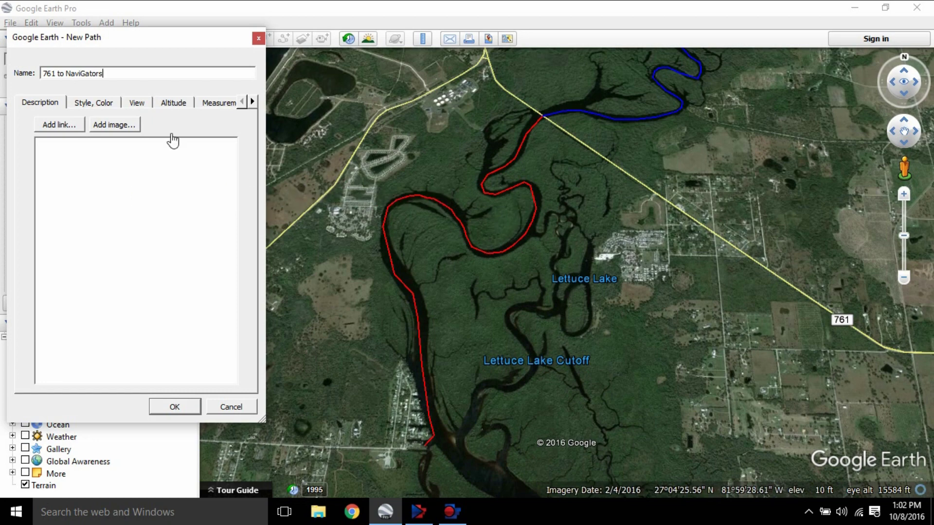
pyautogui.click(203, 102)
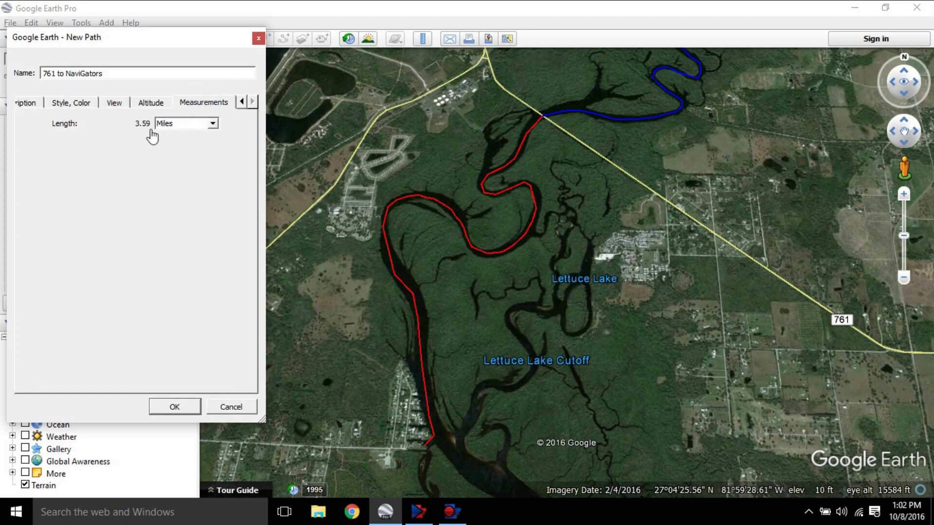
pyautogui.click(31, 103)
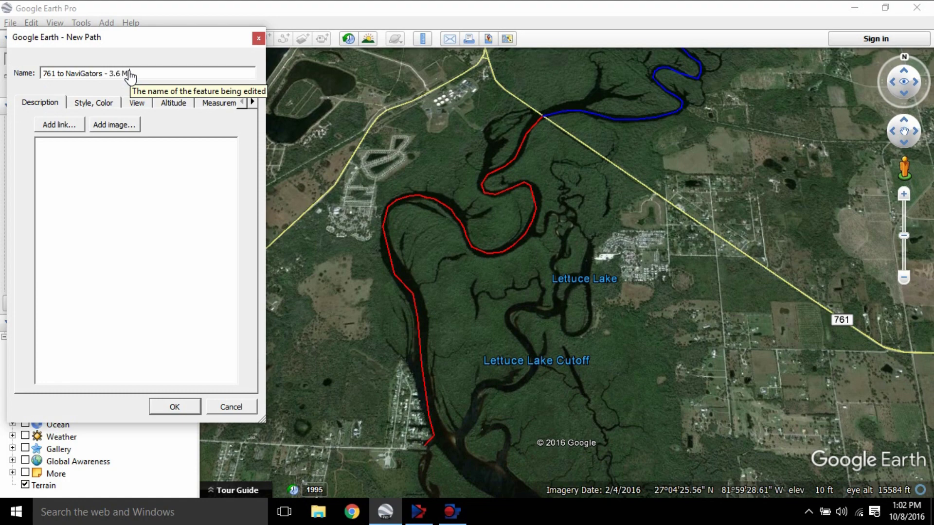
pyautogui.click(192, 405)
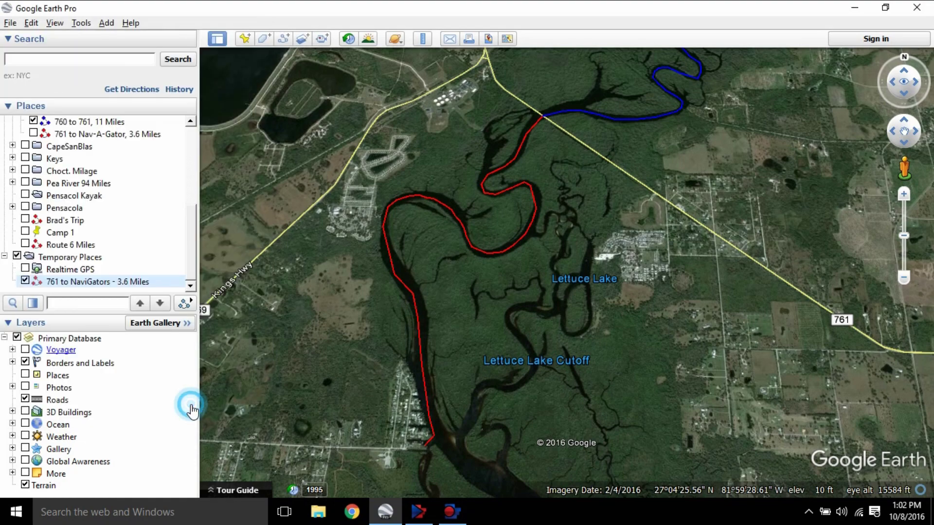
# Expand the Pea River 94 Miles folder and move the 761 to NaviGators - 3.6 Miles path into it
pyautogui.click(190, 253)
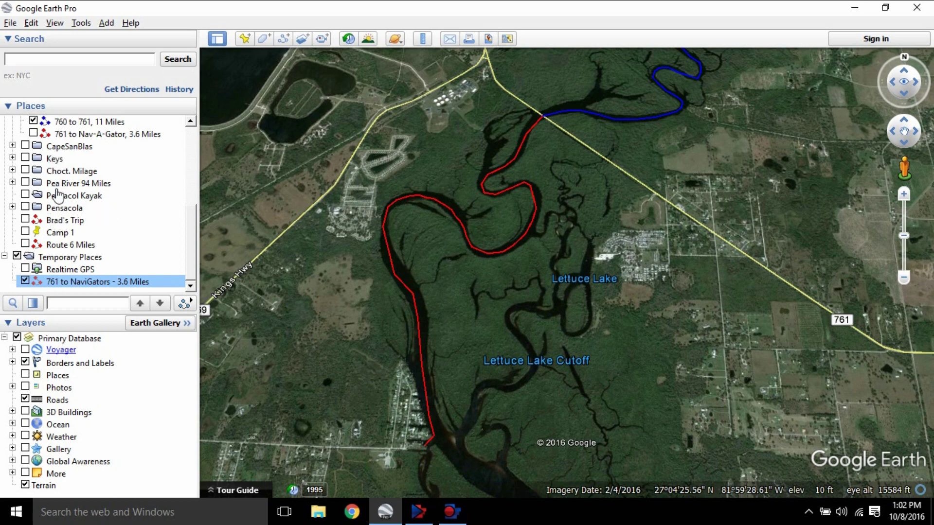
pyautogui.moveTo(194, 221)
pyautogui.mouseDown()
pyautogui.moveTo(192, 121)
pyautogui.moveTo(183, 214)
pyautogui.mouseUp()
pyautogui.click(86, 184)
pyautogui.click(13, 183)
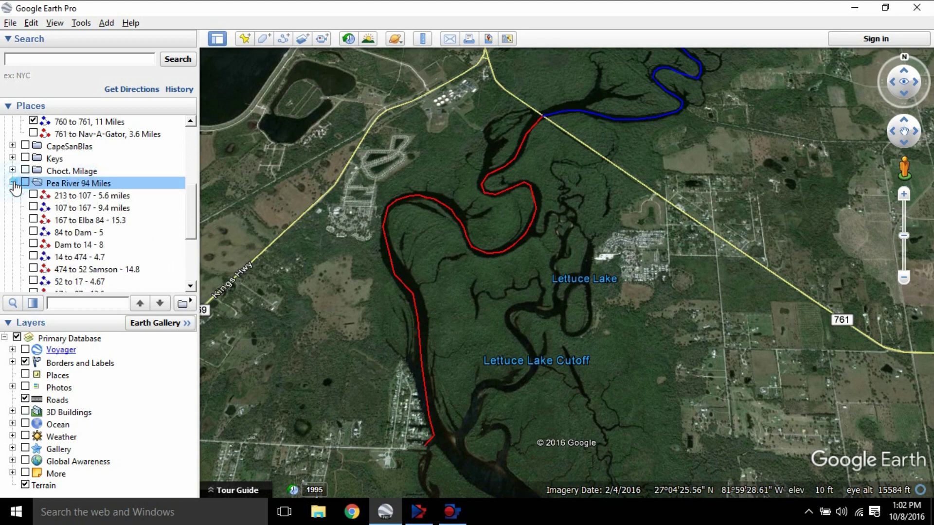
pyautogui.scroll(-3, 187, 199)
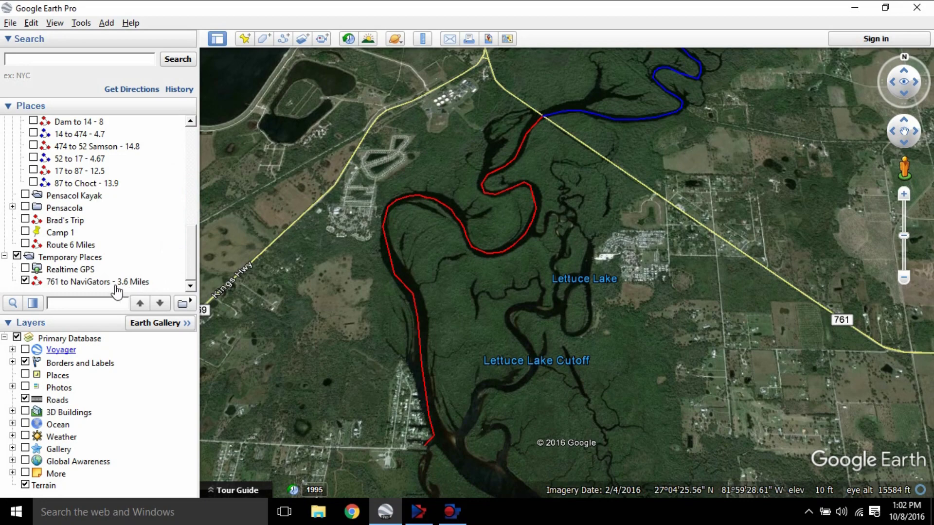
pyautogui.moveTo(118, 283); pyautogui.dragTo(138, 204)
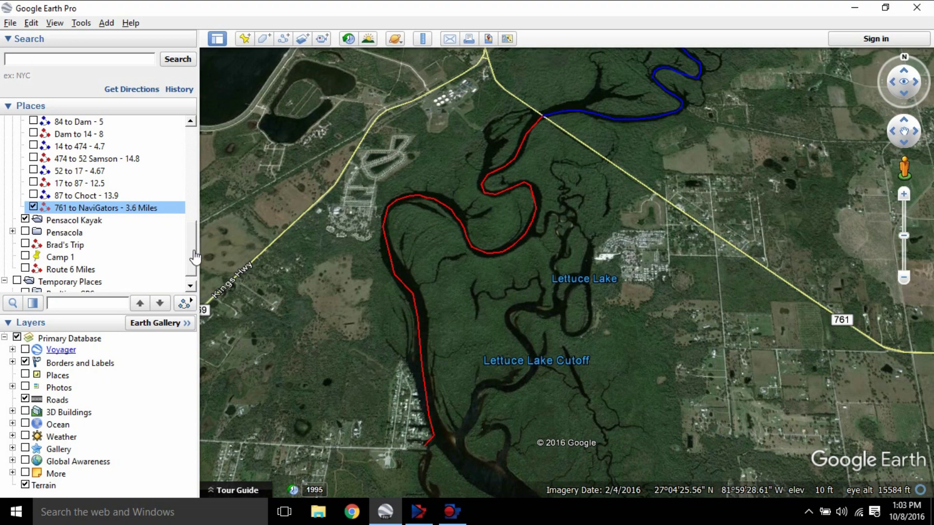
pyautogui.moveTo(194, 259); pyautogui.dragTo(176, 238)
pyautogui.scroll(-1, 172, 244)
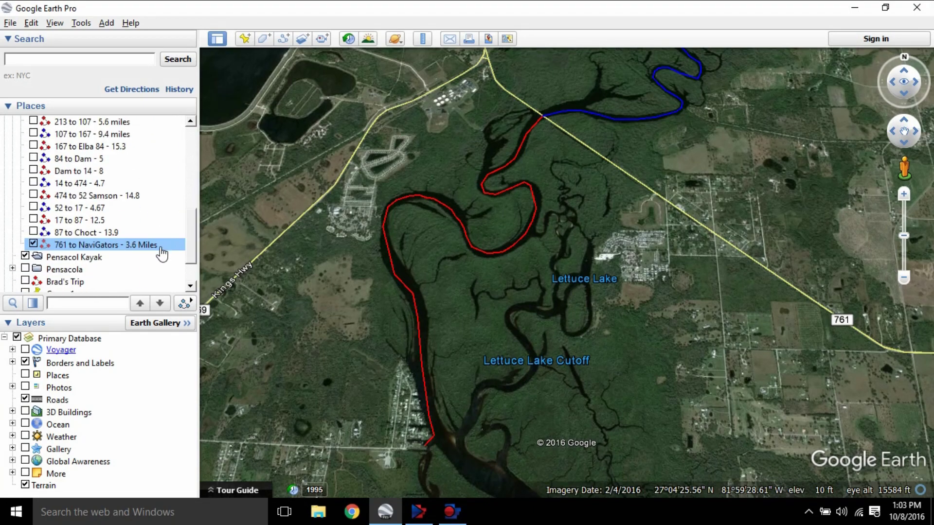
# Delete the 761 to NaviGators - 3.6 Miles path and collapse the Pea River 94 Miles folder
pyautogui.rightClick(106, 249)
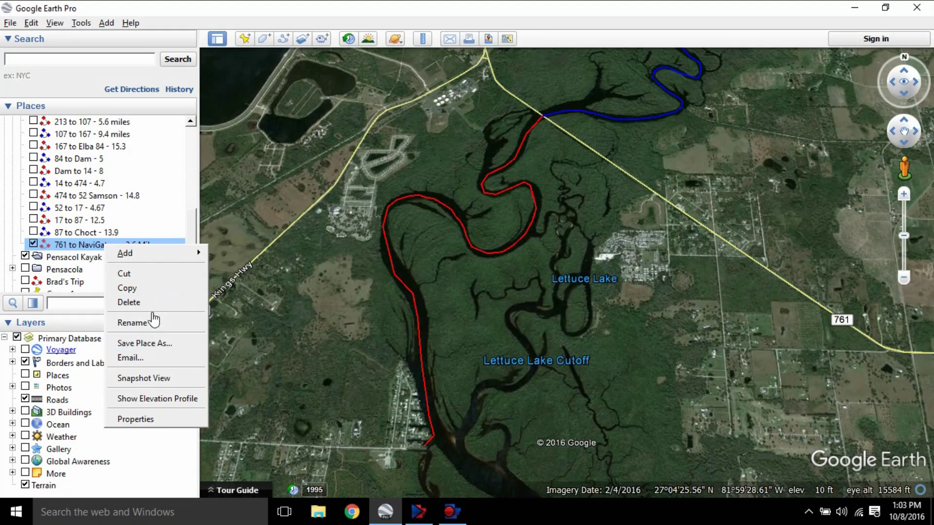
pyautogui.click(129, 303)
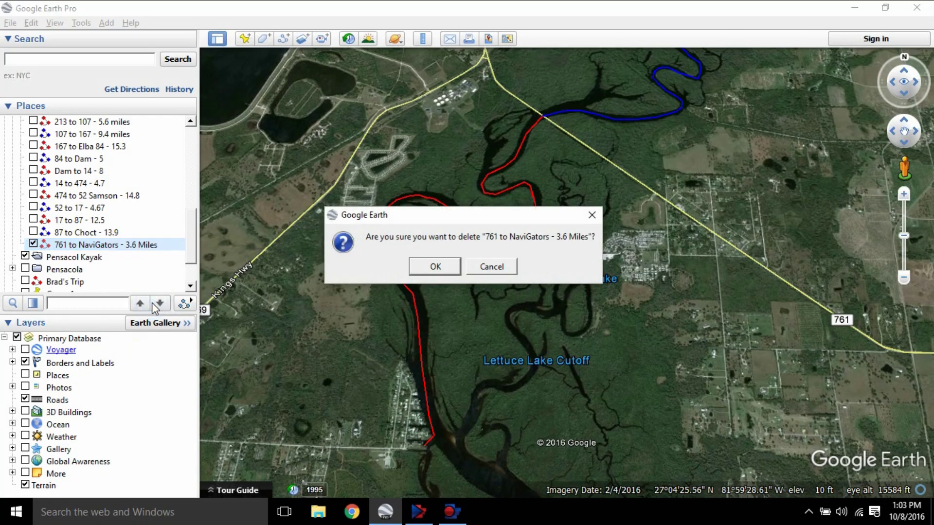
pyautogui.click(436, 267)
pyautogui.moveTo(192, 236); pyautogui.dragTo(195, 198)
pyautogui.click(13, 219)
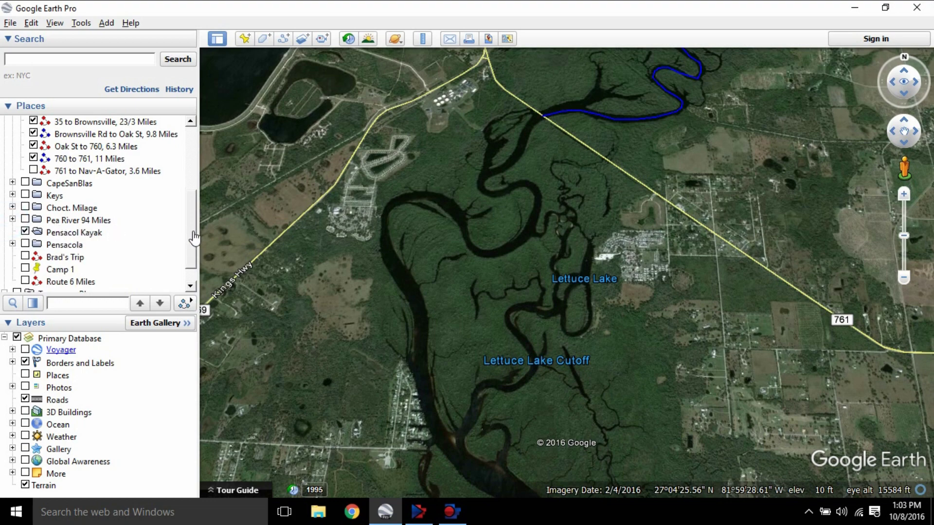
pyautogui.moveTo(195, 237); pyautogui.dragTo(195, 200)
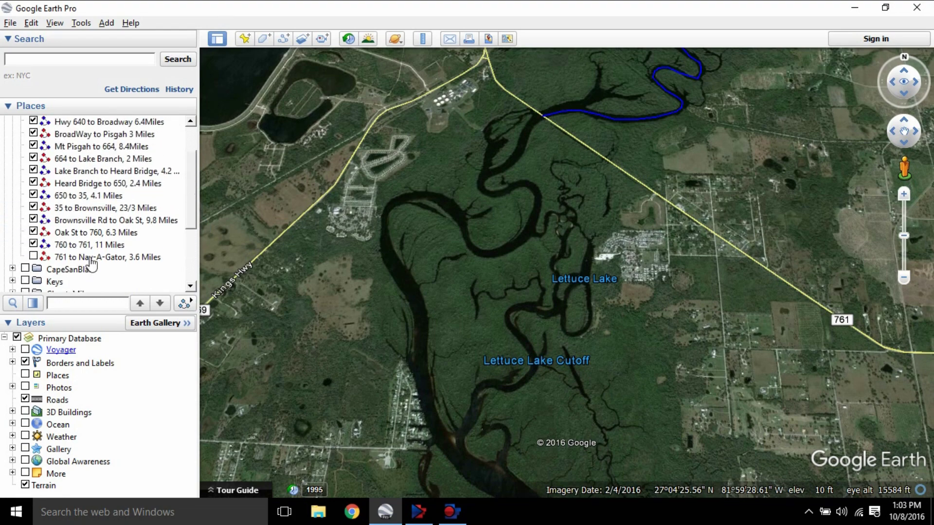
pyautogui.moveTo(190, 203)
pyautogui.mouseDown()
pyautogui.moveTo(195, 175)
pyautogui.moveTo(198, 188)
pyautogui.mouseUp()
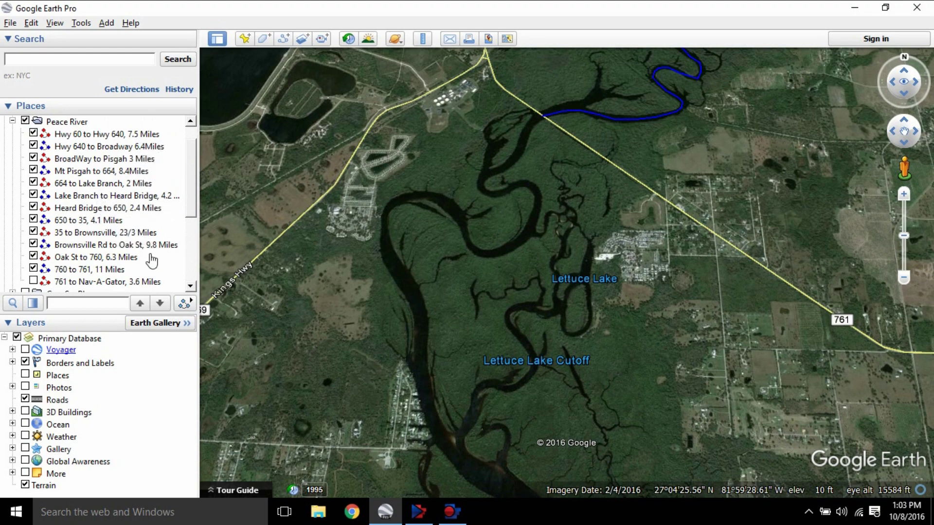
# Show the 761 to Nav-A-Gator, 3.6 Miles segment and zoom out to see the route to Cow Island
pyautogui.doubleClick(46, 284)
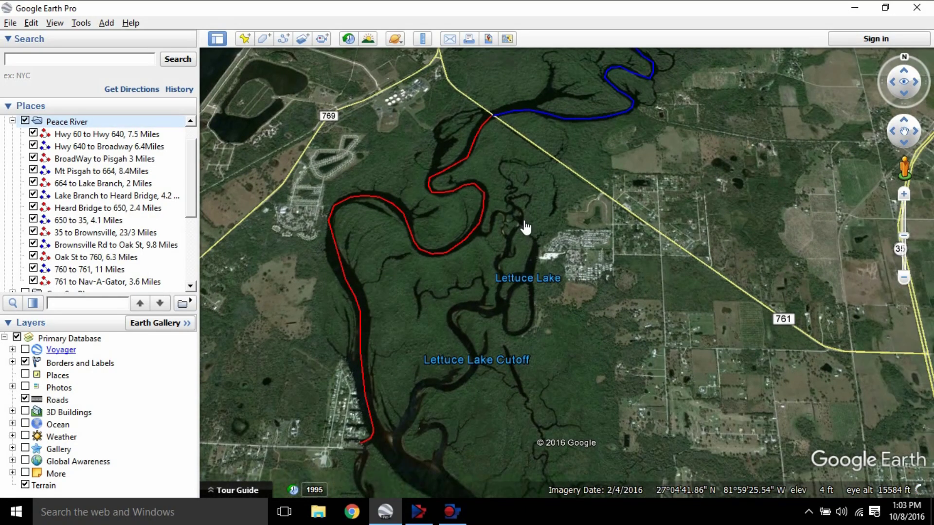
pyautogui.scroll(-3, 528, 218)
pyautogui.moveTo(565, 184); pyautogui.dragTo(528, 275)
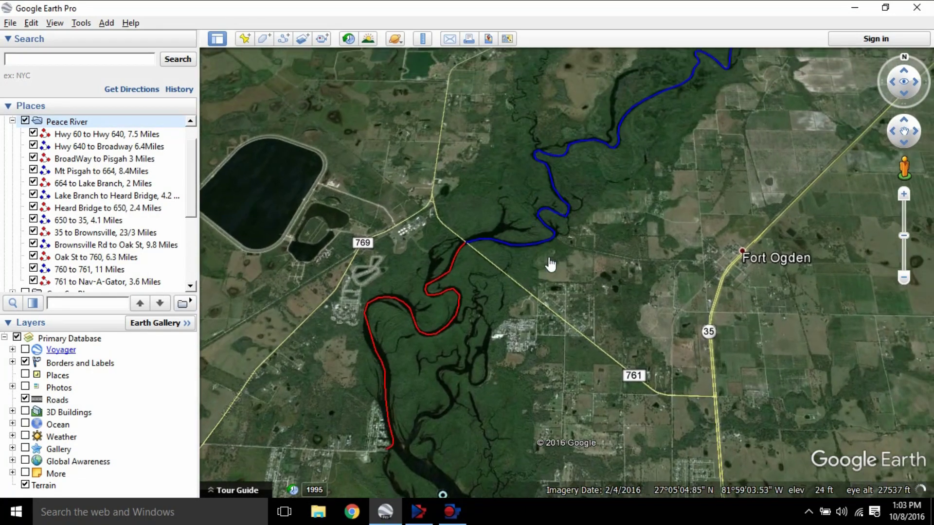
pyautogui.moveTo(656, 217); pyautogui.dragTo(626, 241)
pyautogui.scroll(-5, 627, 247)
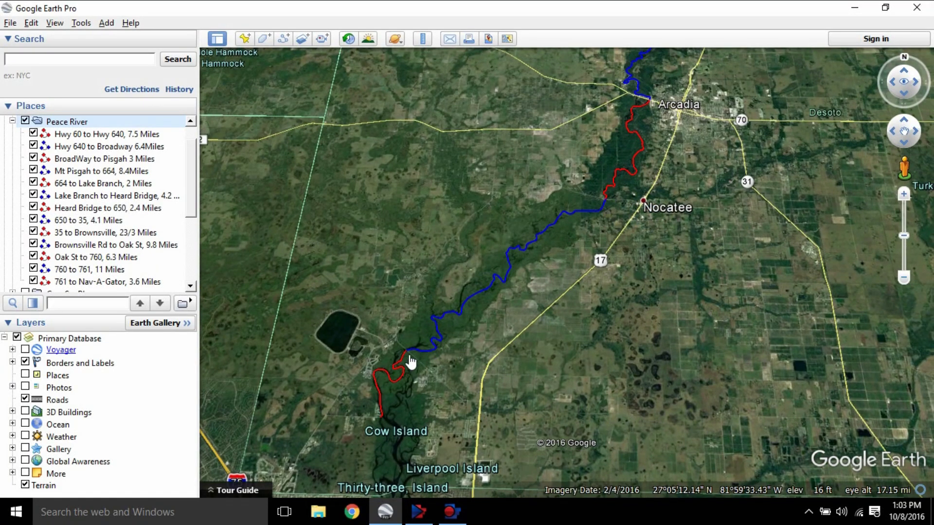
pyautogui.doubleClick(64, 287)
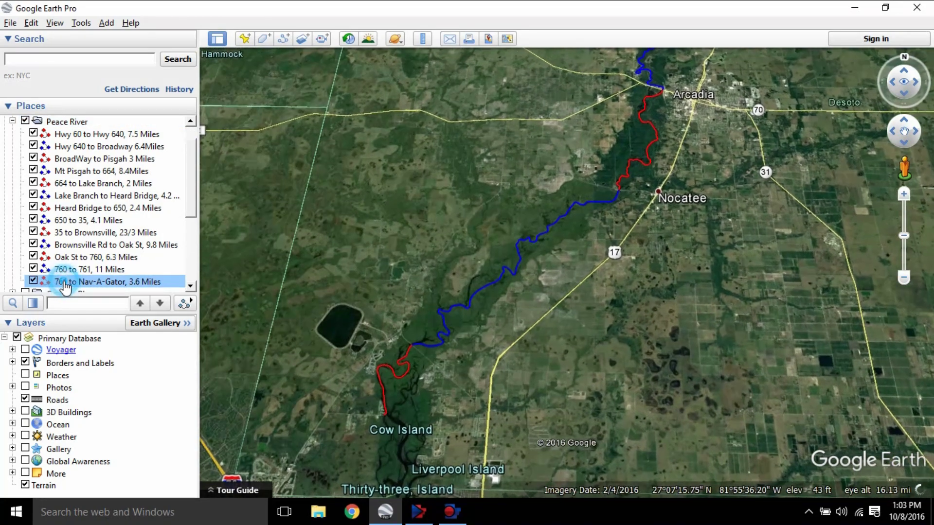
# Change the 761 to Nav-A-Gator path's line colour to green in its Style properties
pyautogui.rightClick(111, 283)
pyautogui.click(118, 452)
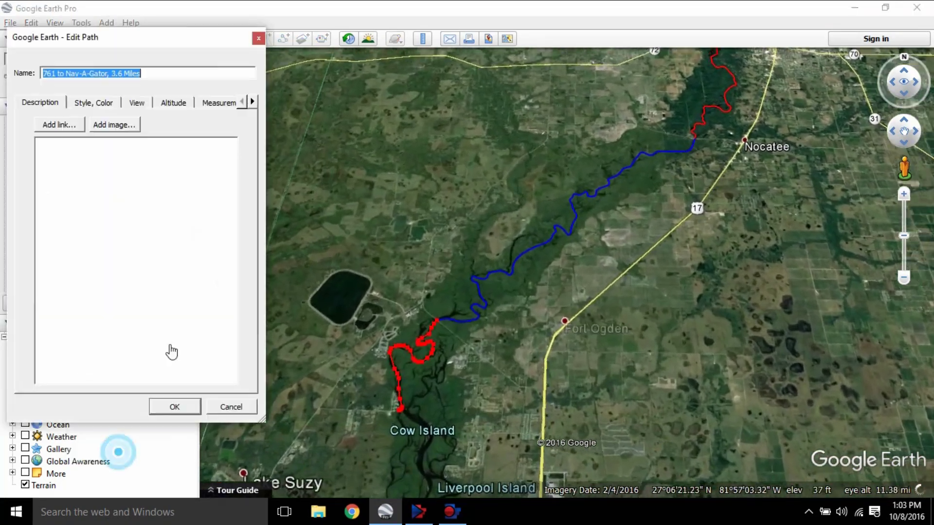
pyautogui.click(95, 103)
pyautogui.click(75, 147)
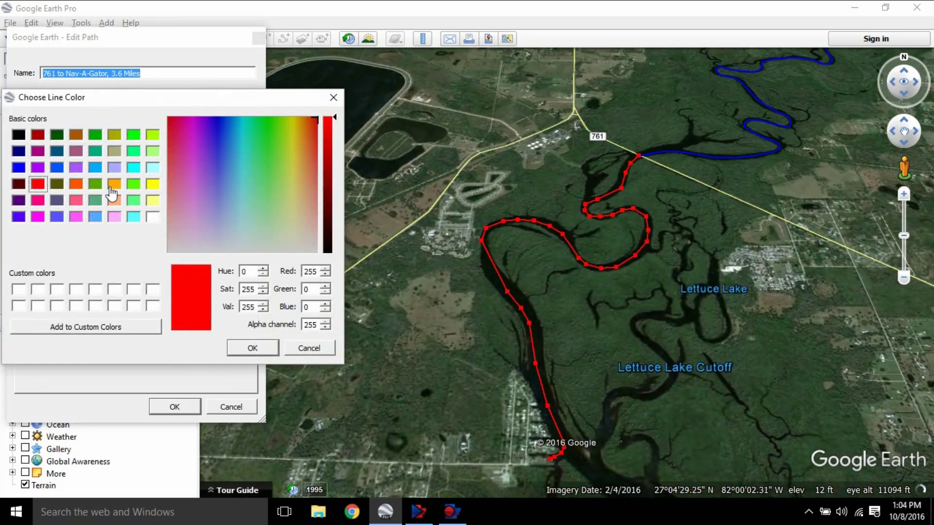
pyautogui.click(94, 184)
pyautogui.click(250, 347)
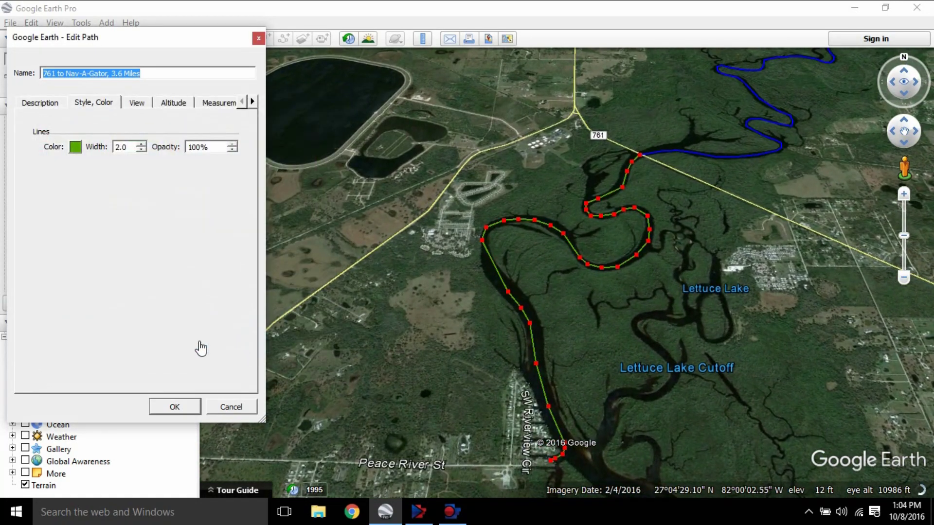
# Switch the path's line colour back to red and confirm the changes
pyautogui.click(75, 148)
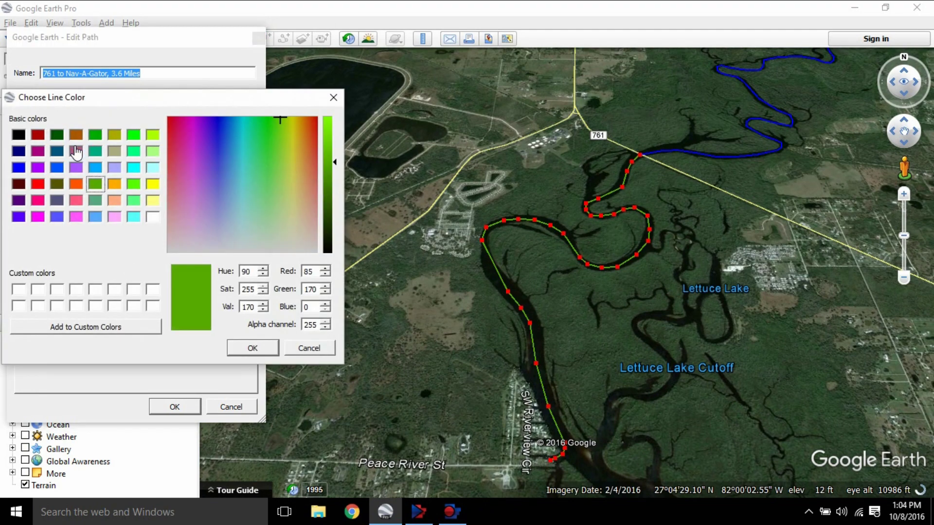
pyautogui.click(37, 185)
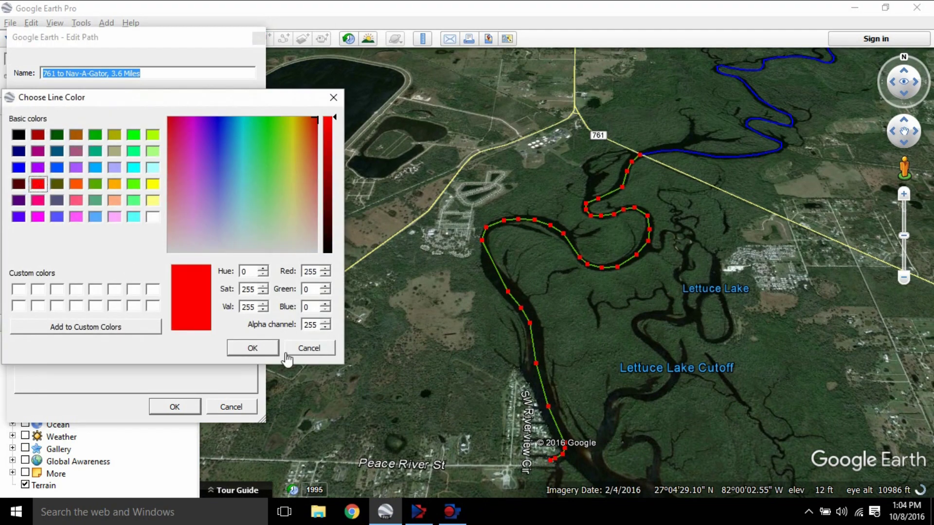
pyautogui.click(272, 349)
pyautogui.scroll(-5, 552, 276)
pyautogui.moveTo(700, 241); pyautogui.dragTo(581, 332)
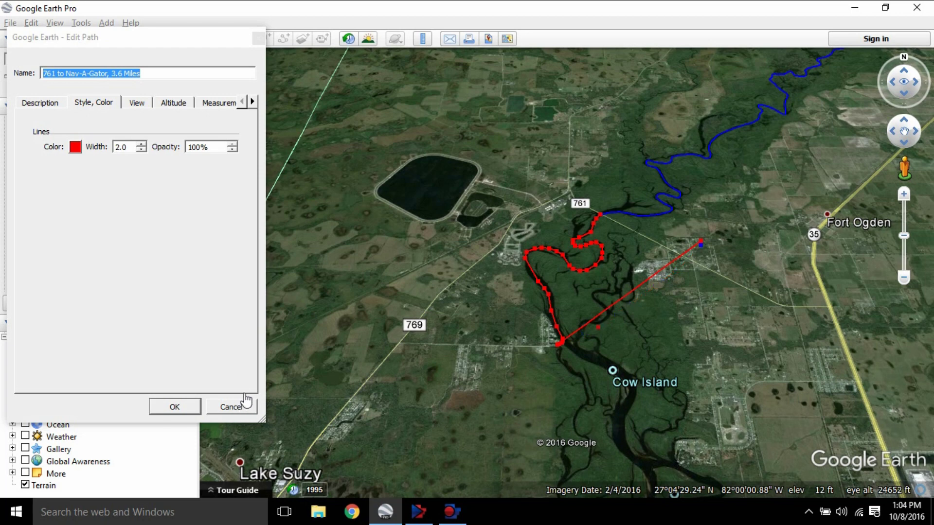
pyautogui.click(177, 408)
pyautogui.scroll(5, 586, 336)
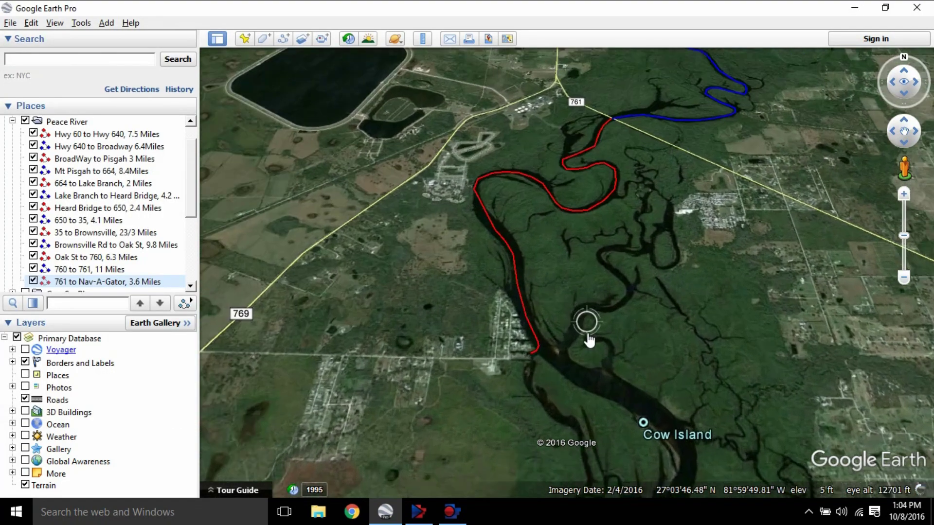
# Zoom out and pan upstream past Arcadia until the route from near Lakeland to the coast shows
pyautogui.scroll(-5, 588, 340)
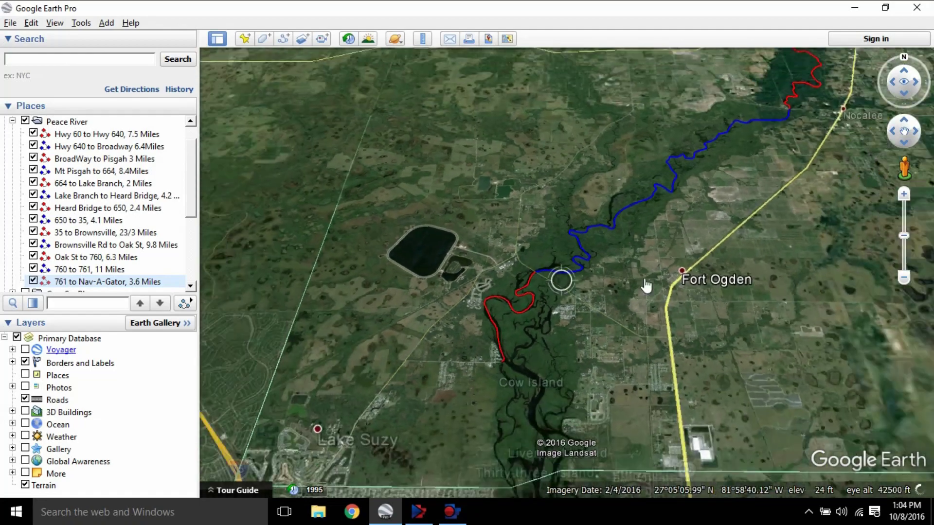
pyautogui.scroll(-3, 708, 221)
pyautogui.moveTo(716, 220); pyautogui.dragTo(593, 294)
pyautogui.scroll(-3, 583, 259)
pyautogui.scroll(-3, 629, 156)
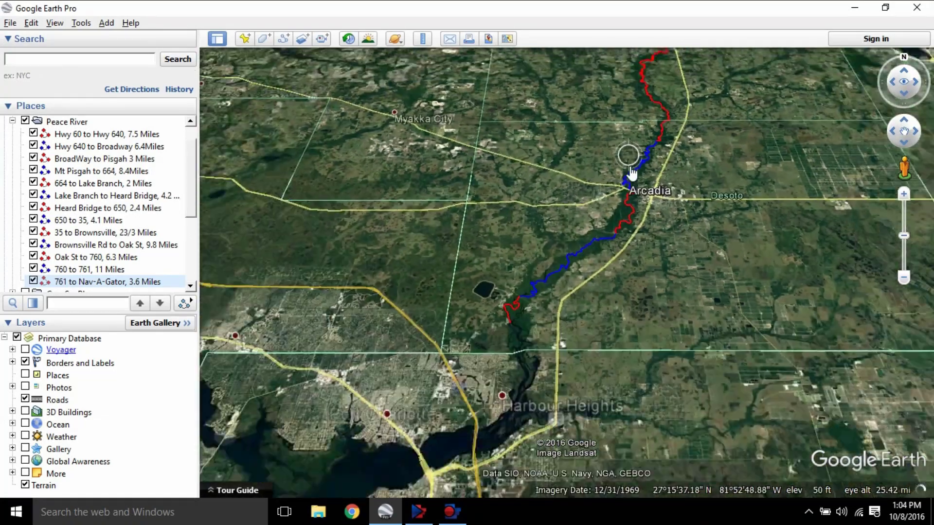
pyautogui.moveTo(648, 141); pyautogui.dragTo(540, 277)
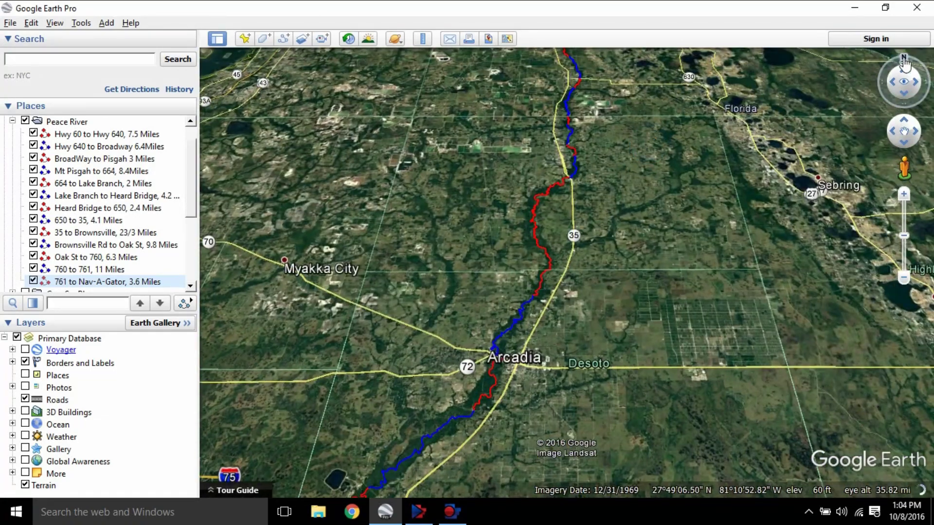
pyautogui.scroll(-5, 676, 193)
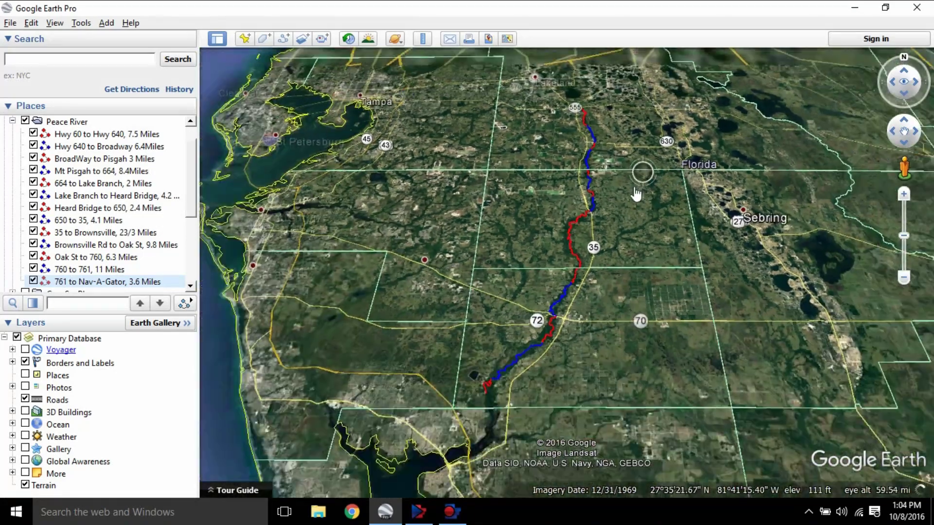
pyautogui.scroll(-5, 625, 240)
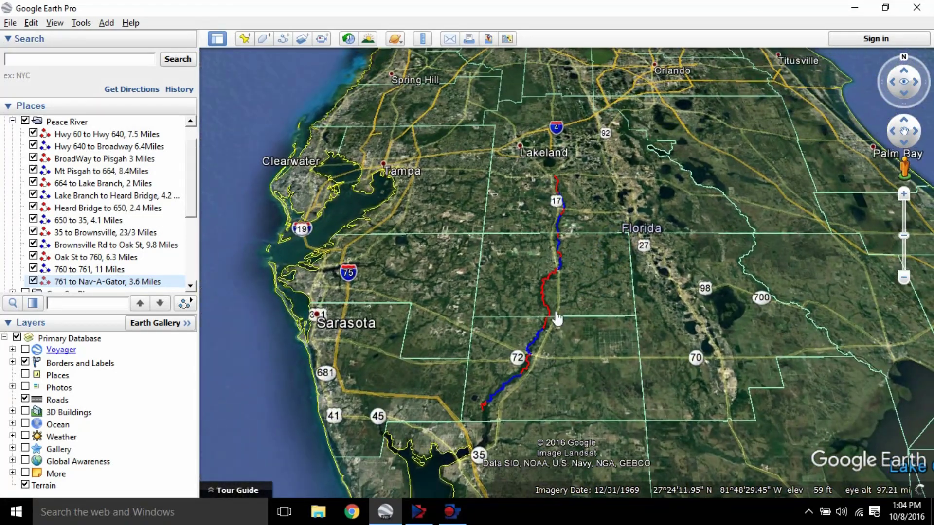
pyautogui.scroll(3, 499, 381)
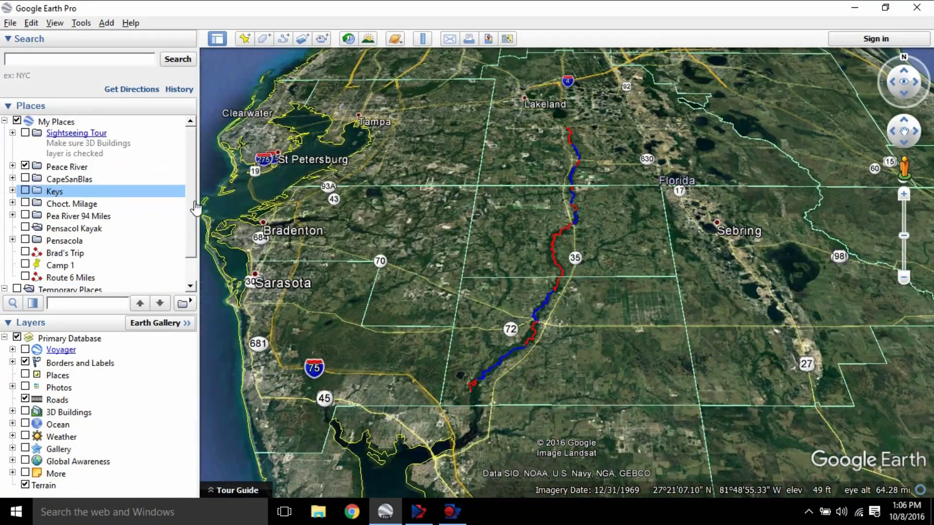
# Create a new folder named SailingandSuch from the Keys folder's Add menu
pyautogui.rightClick(136, 195)
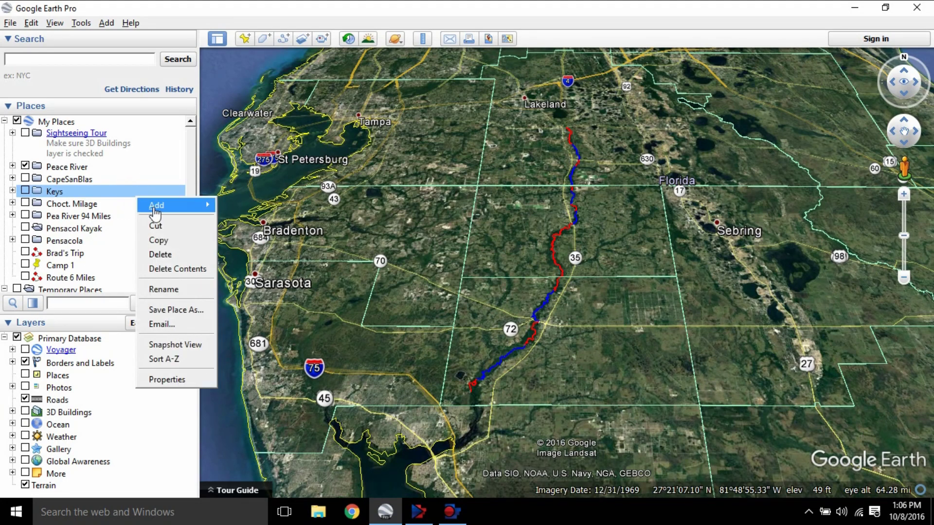
pyautogui.moveTo(154, 208)
pyautogui.click(230, 208)
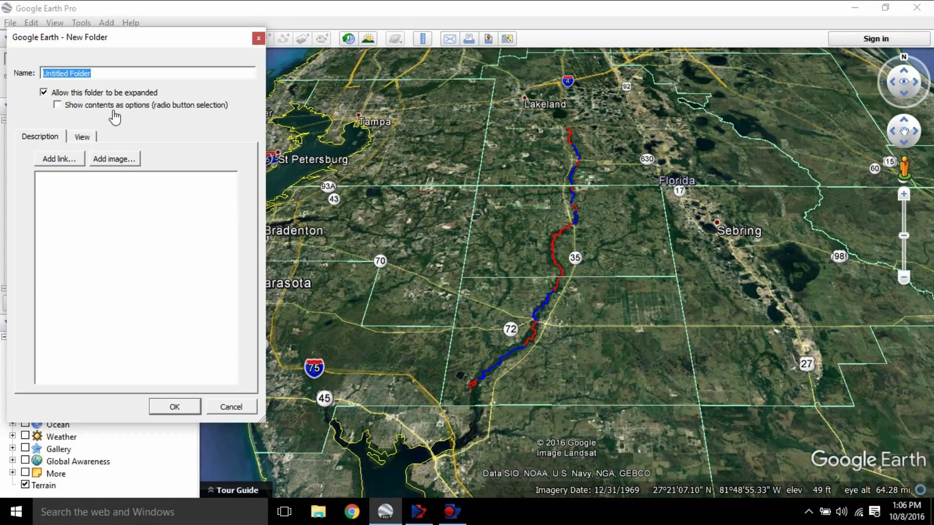
pyautogui.write('SailingandSuch')
pyautogui.press('Return')
# Drag SailingandSuch out from under Keys to the top of My Places, above Sightseeing Tour
pyautogui.moveTo(82, 171); pyautogui.dragTo(2, 171)
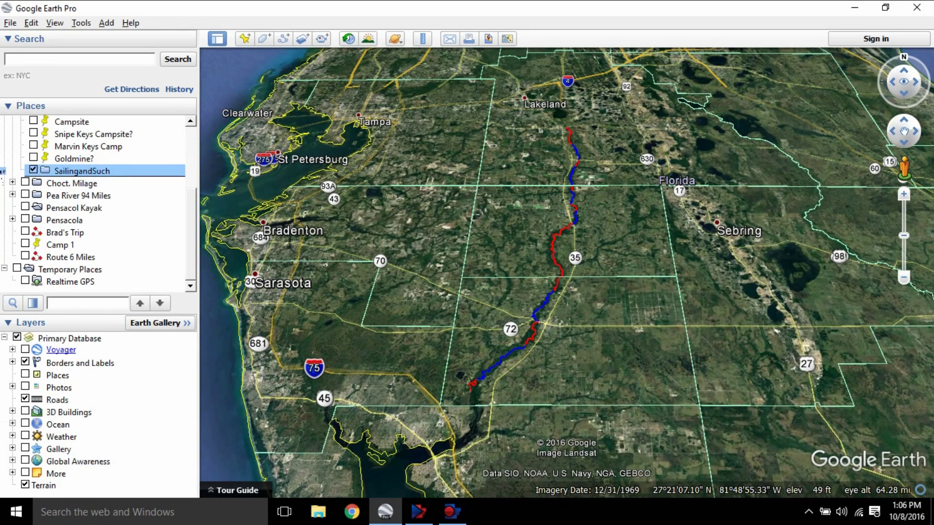
pyautogui.moveTo(78, 176)
pyautogui.mouseDown()
pyautogui.moveTo(76, 184)
pyautogui.moveTo(84, 178)
pyautogui.mouseUp()
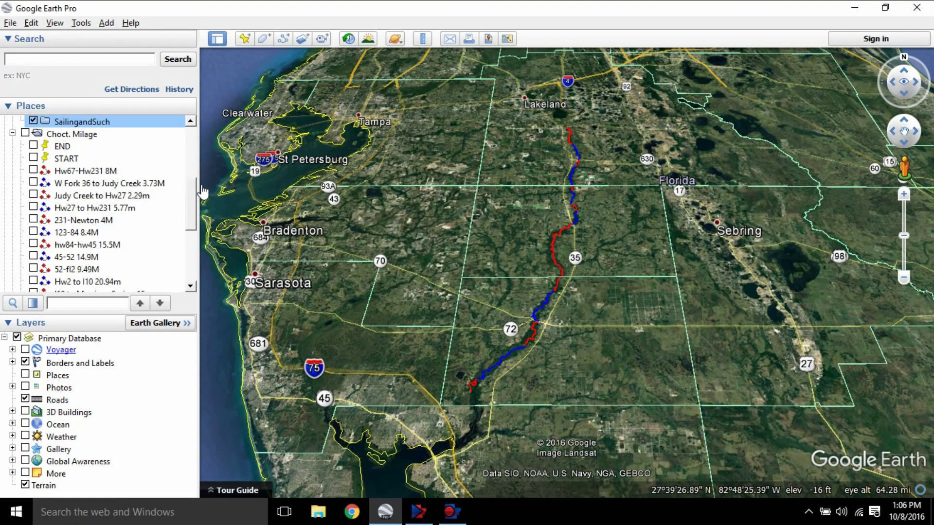
pyautogui.moveTo(191, 192); pyautogui.dragTo(196, 160)
pyautogui.click(12, 170)
pyautogui.moveTo(63, 255); pyautogui.dragTo(20, 122)
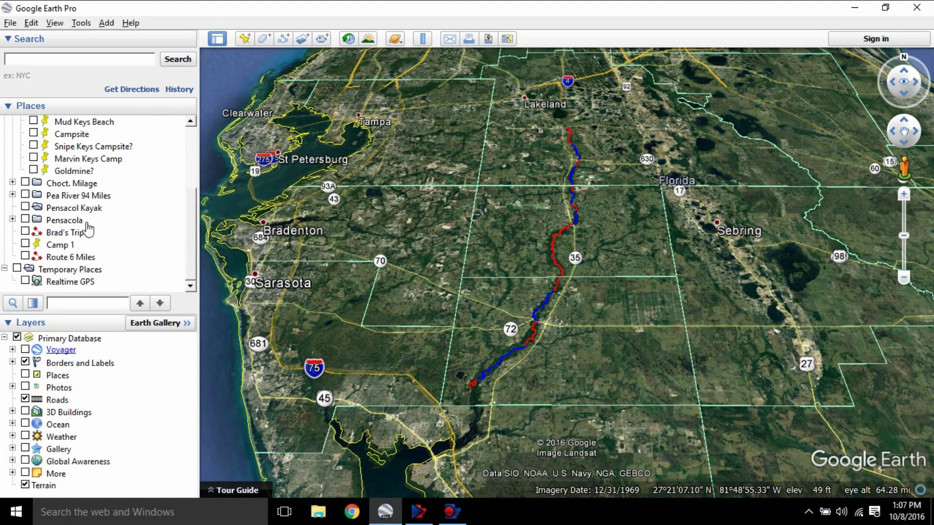
pyautogui.scroll(4, 191, 260)
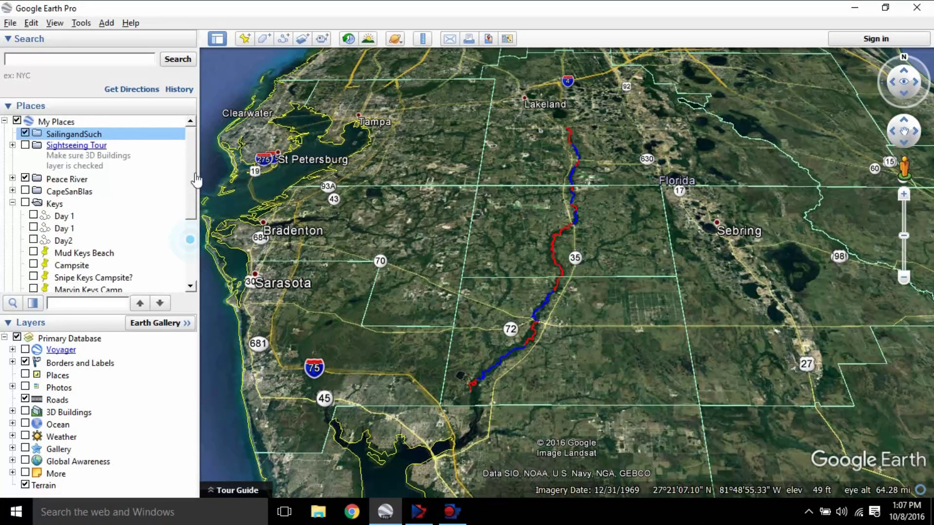
# Delete the SailingandSuch folder and confirm the deletion
pyautogui.moveTo(69, 140); pyautogui.dragTo(17, 185)
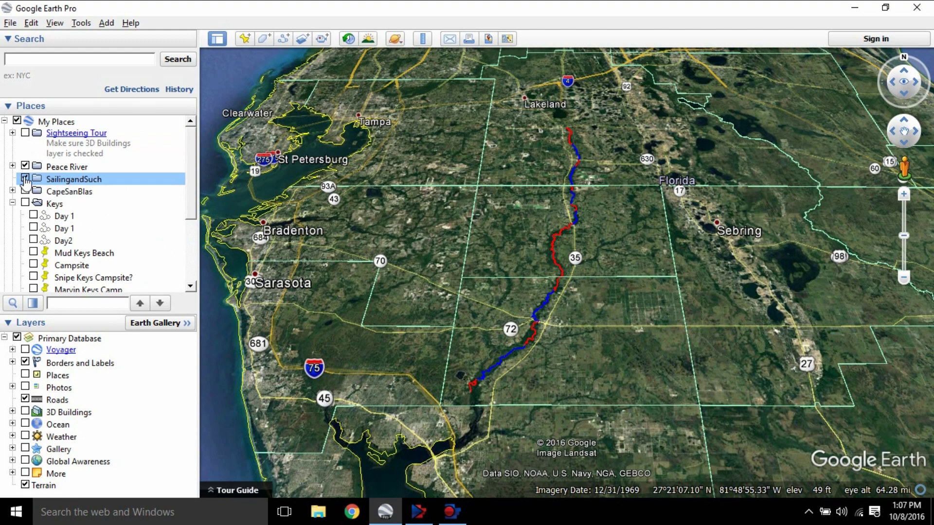
pyautogui.rightClick(55, 184)
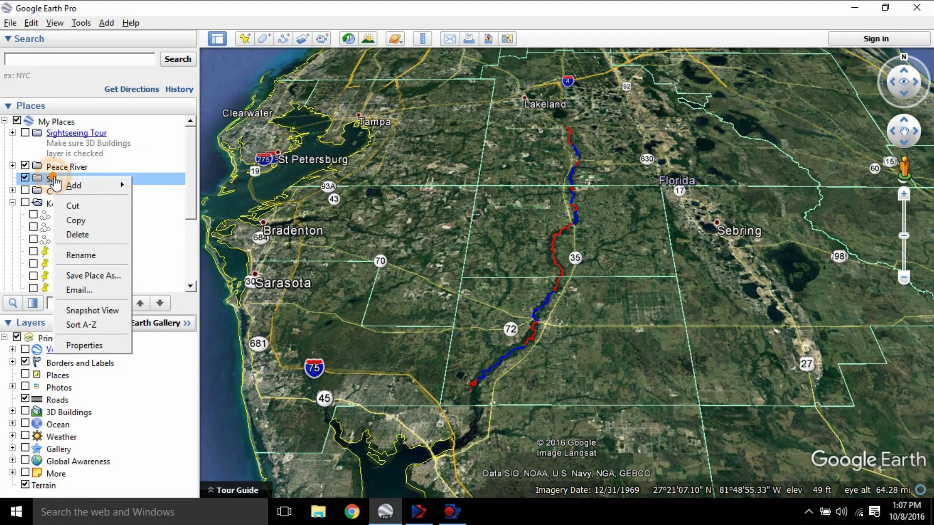
pyautogui.click(97, 235)
pyautogui.click(450, 273)
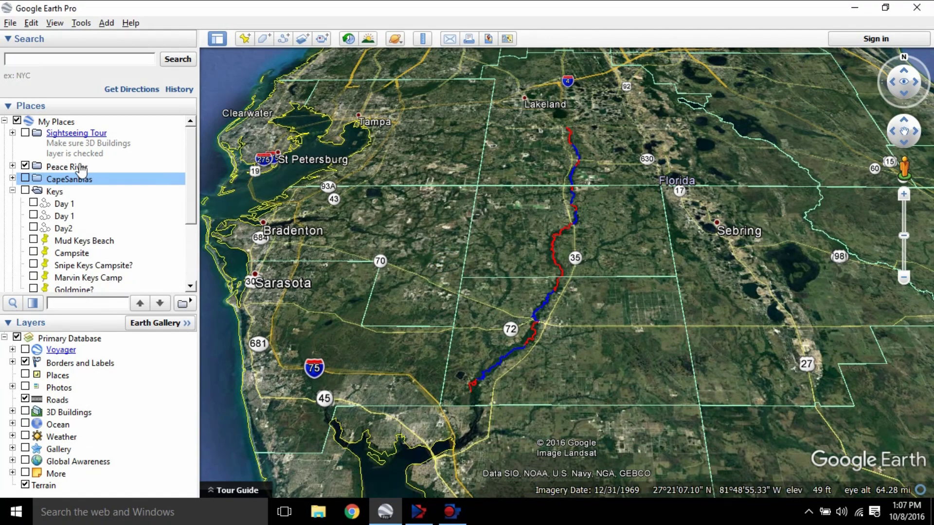
# Expand Peace River and zoom the map to the route's start at Hwy 60 near Bartow
pyautogui.click(13, 166)
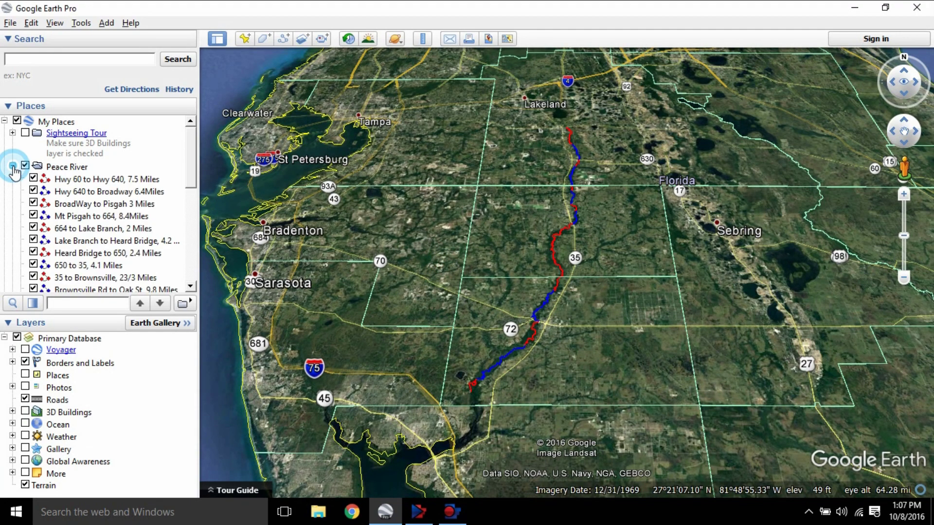
pyautogui.scroll(-3, 192, 165)
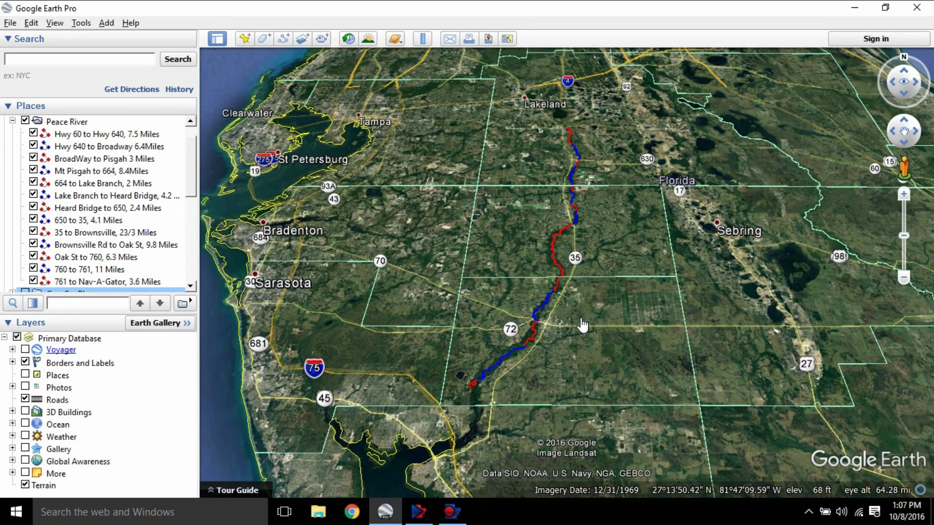
pyautogui.moveTo(577, 326); pyautogui.dragTo(460, 236)
pyautogui.scroll(5, 410, 251)
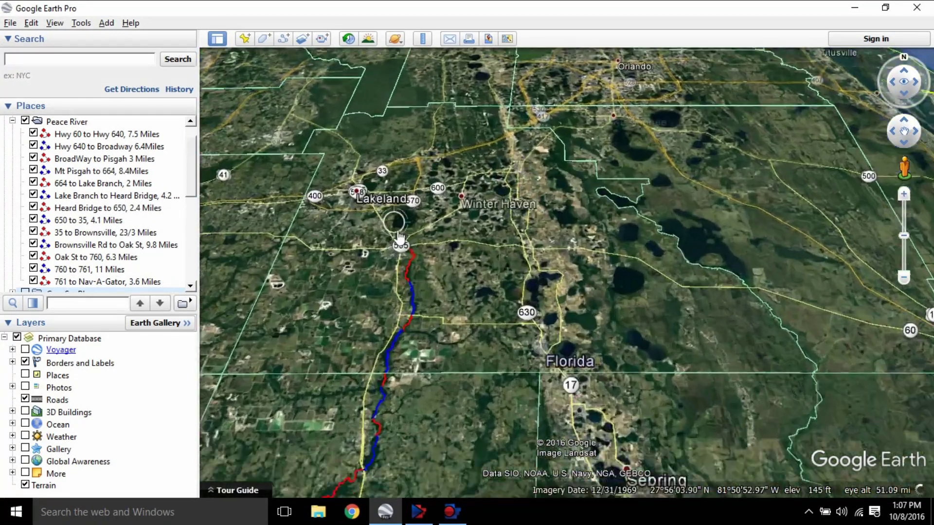
pyautogui.scroll(5, 411, 253)
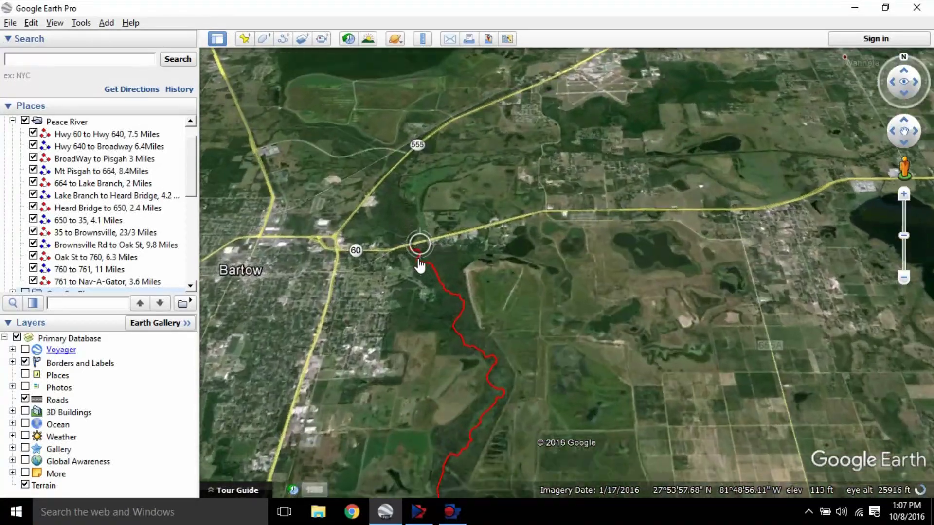
pyautogui.scroll(3, 411, 253)
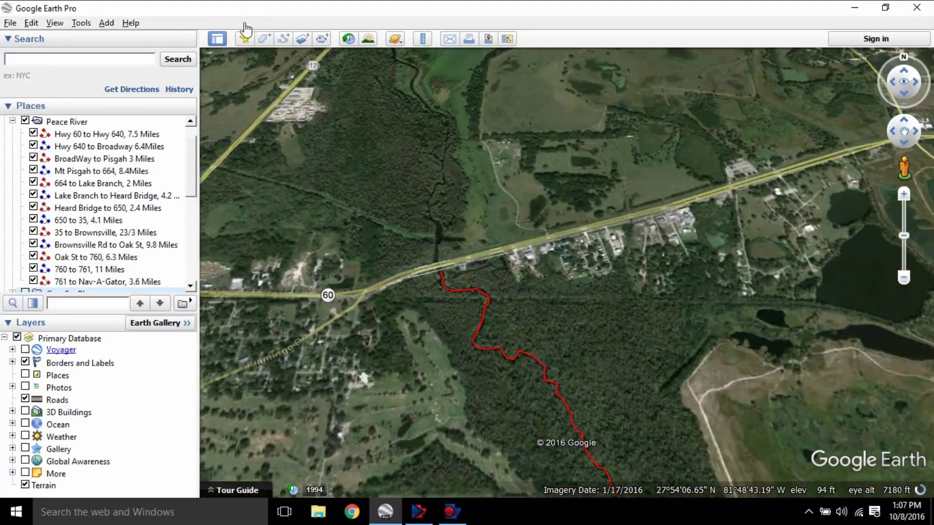
# Add a placemark named Start with the red caution icon
pyautogui.click(244, 39)
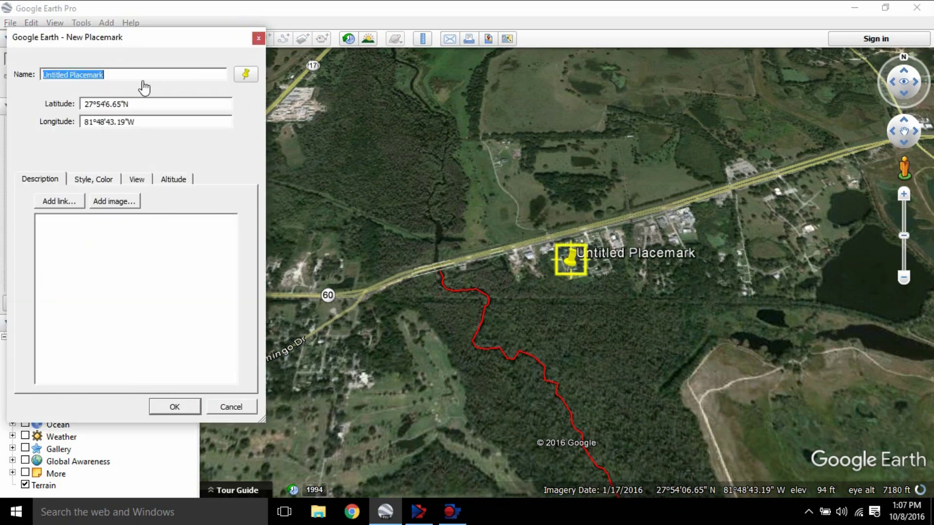
pyautogui.write('Start')
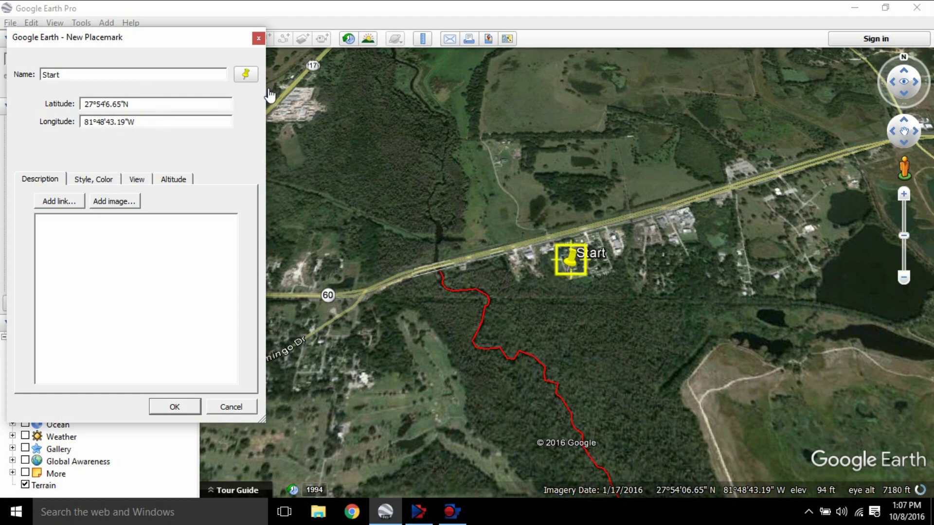
pyautogui.click(250, 77)
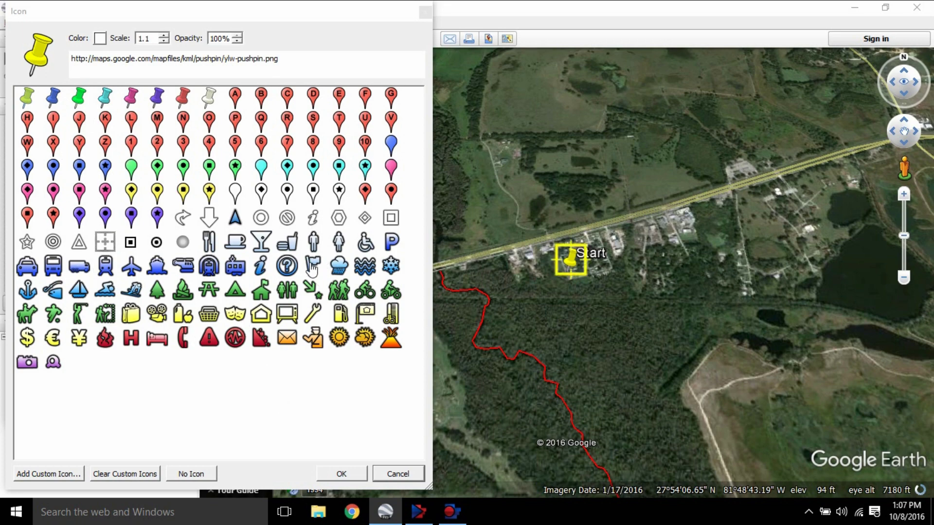
pyautogui.click(389, 343)
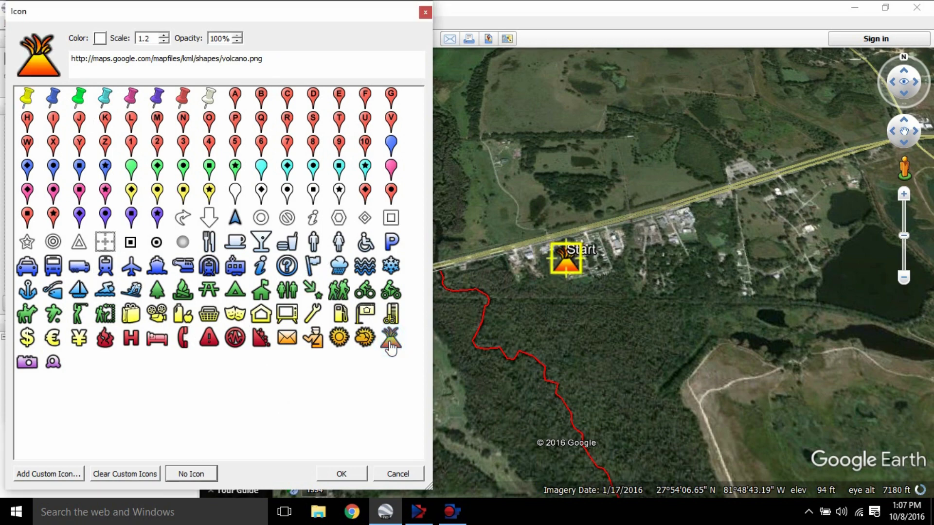
pyautogui.click(236, 346)
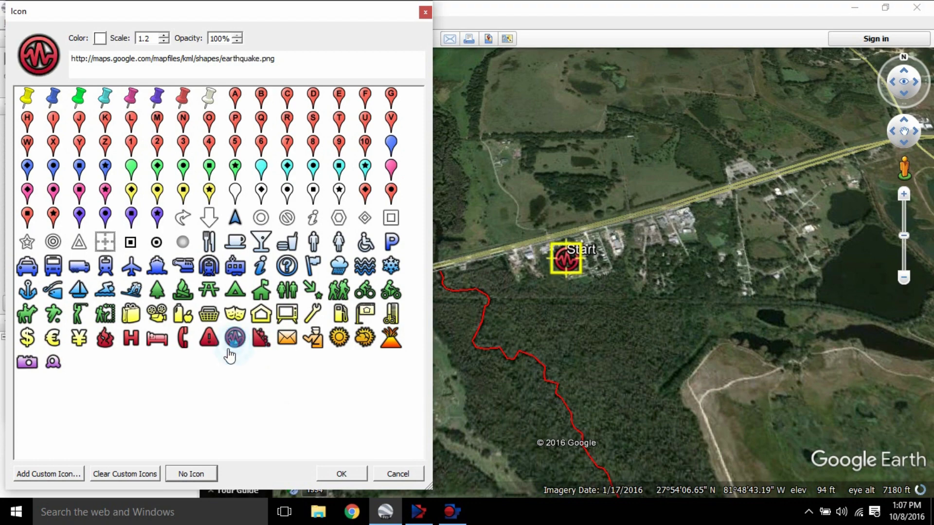
pyautogui.click(209, 342)
pyautogui.click(183, 343)
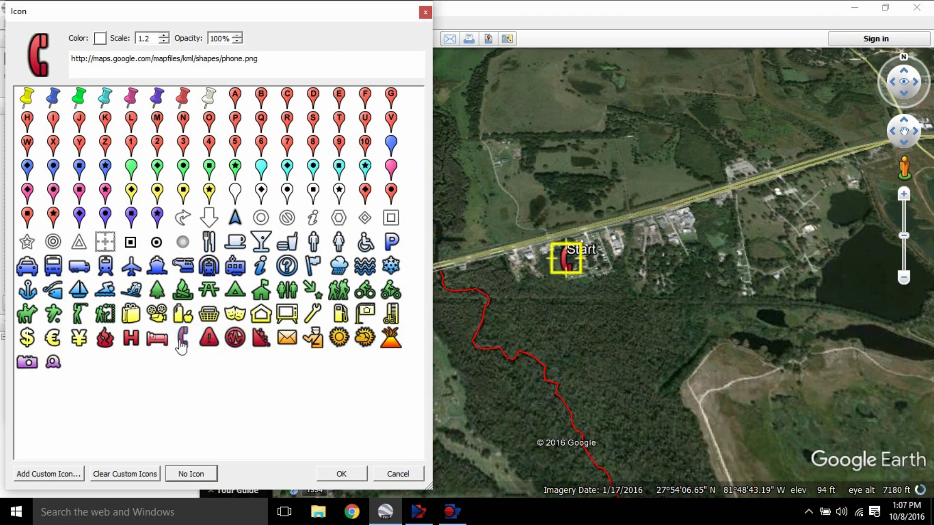
pyautogui.click(209, 343)
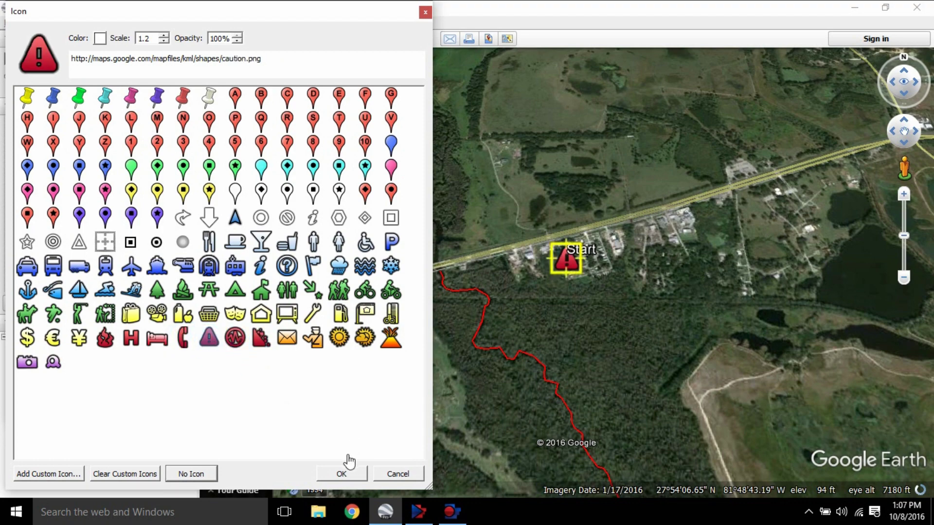
pyautogui.click(345, 475)
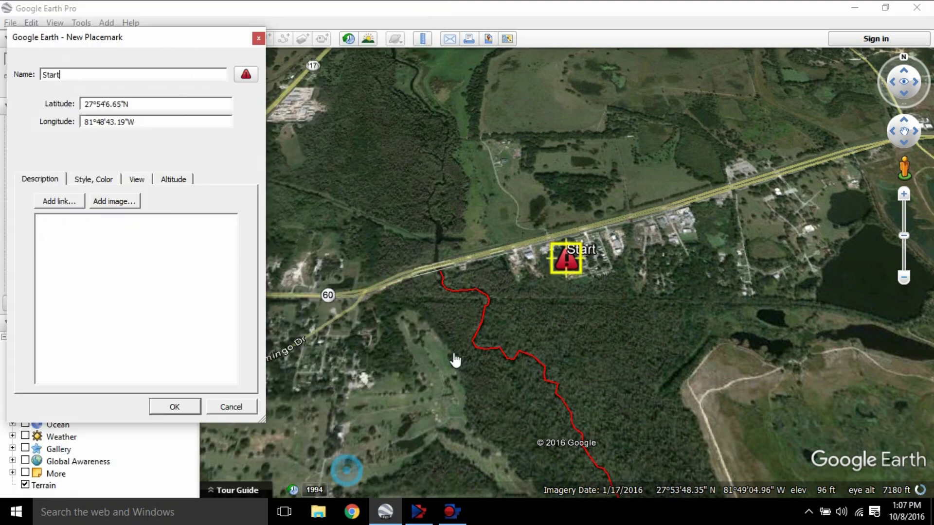
# Place Start on the river route's beginning with label scale 1.3 and icon scale 1.9
pyautogui.moveTo(568, 273); pyautogui.dragTo(455, 261)
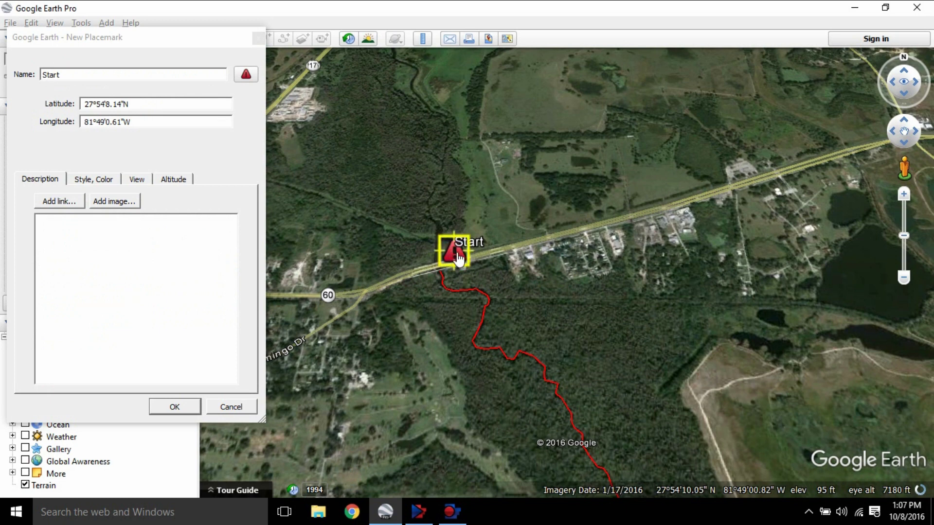
pyautogui.click(95, 181)
pyautogui.click(139, 220)
pyautogui.click(139, 221)
pyautogui.click(139, 220)
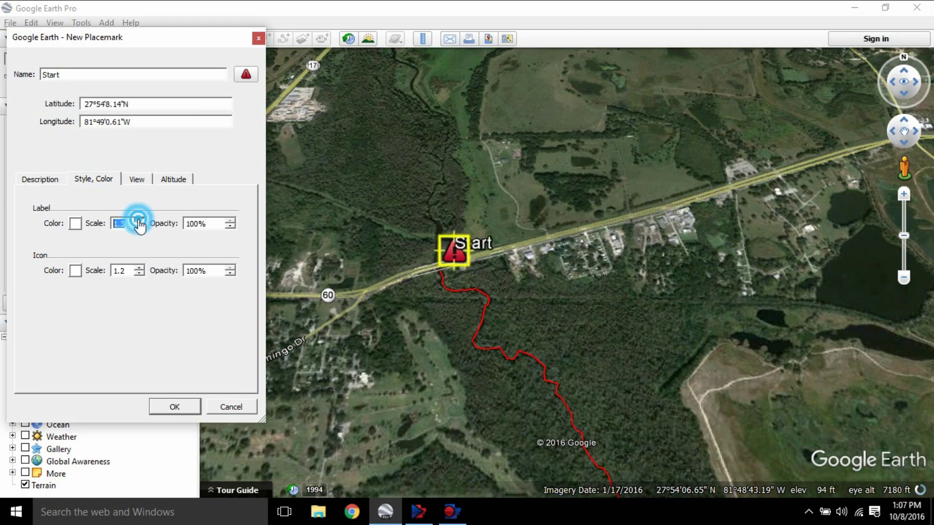
pyautogui.click(139, 268)
pyautogui.click(139, 268)
pyautogui.click(139, 268)
pyautogui.click(139, 268)
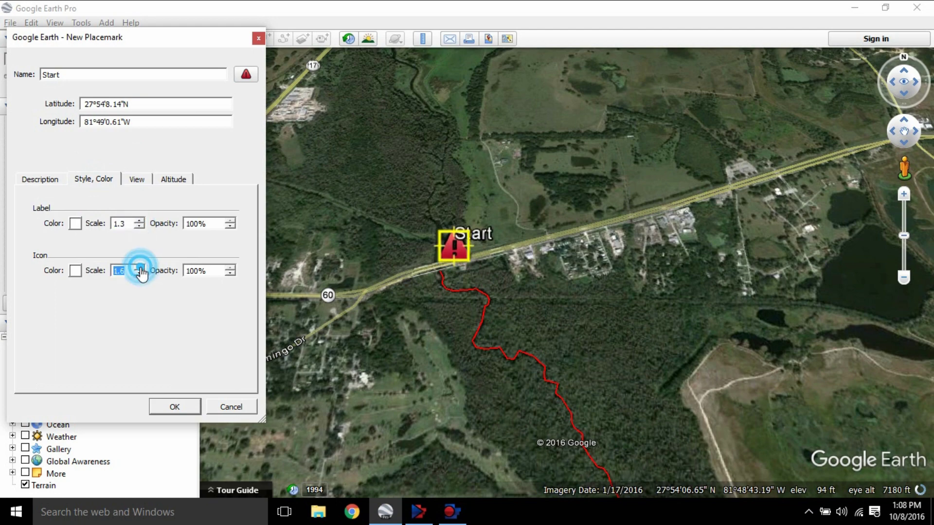
pyautogui.click(139, 268)
pyautogui.click(140, 268)
pyautogui.click(139, 268)
pyautogui.click(175, 407)
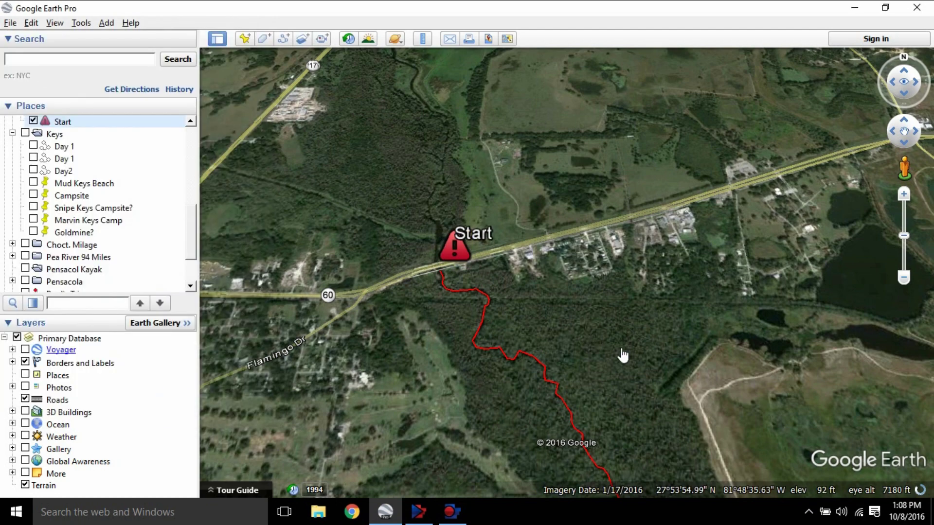
# Move Start in the Places list to just below '761 to Nav-A-Gator'
pyautogui.moveTo(621, 354); pyautogui.dragTo(541, 250)
pyautogui.moveTo(189, 215); pyautogui.dragTo(197, 169)
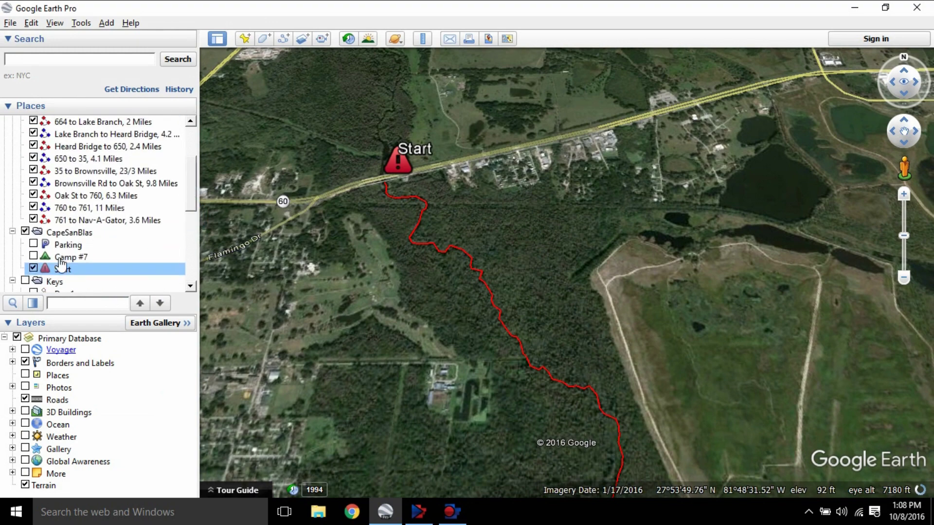
pyautogui.moveTo(58, 274); pyautogui.dragTo(35, 224)
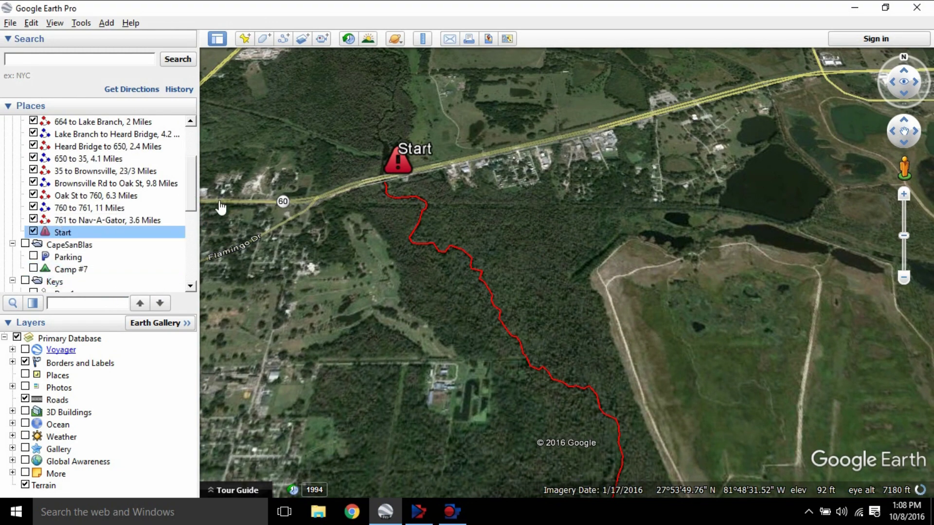
pyautogui.scroll(-4, 538, 233)
# Follow the red river route south to the blue segment and centre on the river bend
pyautogui.moveTo(680, 347); pyautogui.dragTo(574, 185)
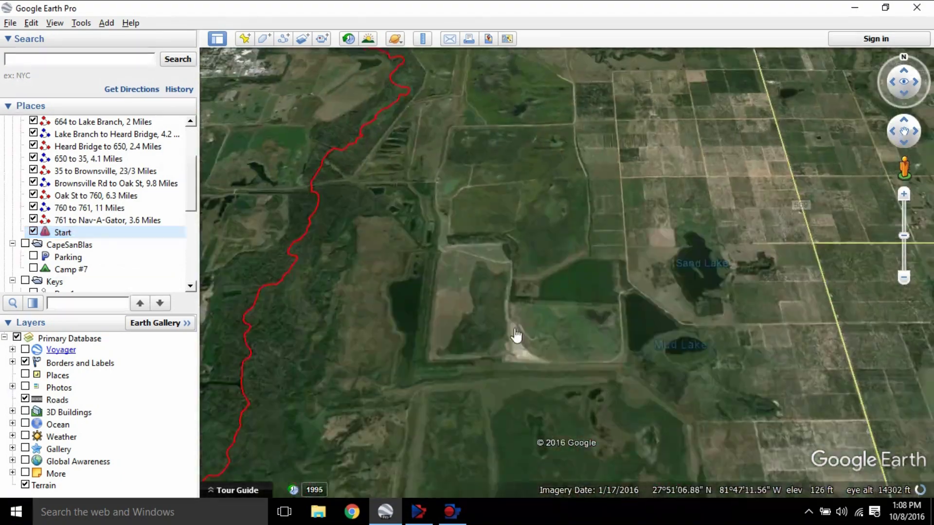
pyautogui.moveTo(517, 335); pyautogui.dragTo(631, 194)
pyautogui.scroll(2, 576, 329)
pyautogui.moveTo(704, 427); pyautogui.dragTo(582, 219)
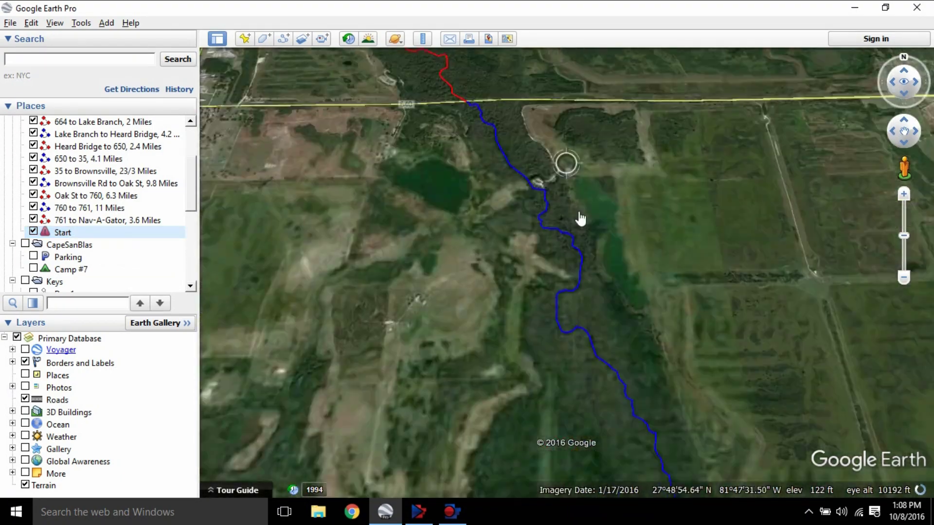
pyautogui.scroll(-6, 650, 340)
pyautogui.moveTo(650, 340); pyautogui.dragTo(523, 189)
pyautogui.moveTo(681, 413); pyautogui.dragTo(692, 371)
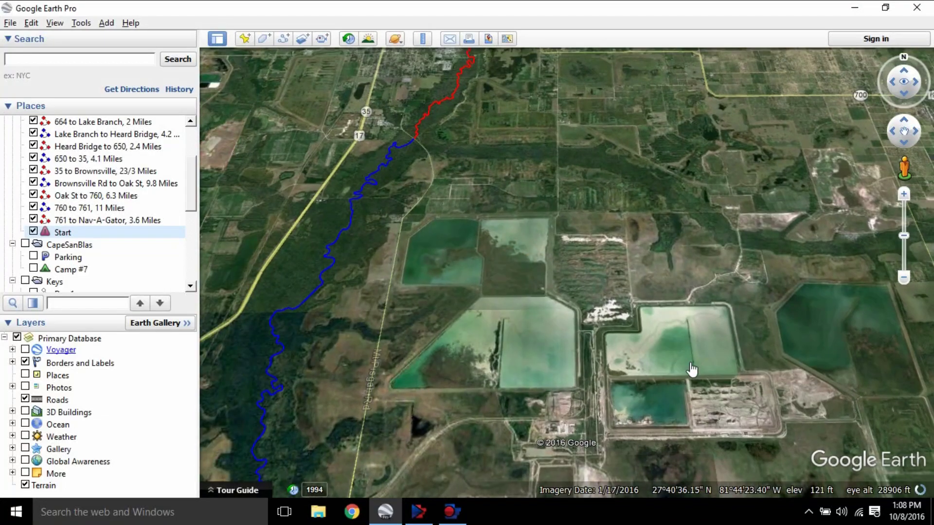
pyautogui.scroll(2, 343, 239)
pyautogui.scroll(9, 329, 249)
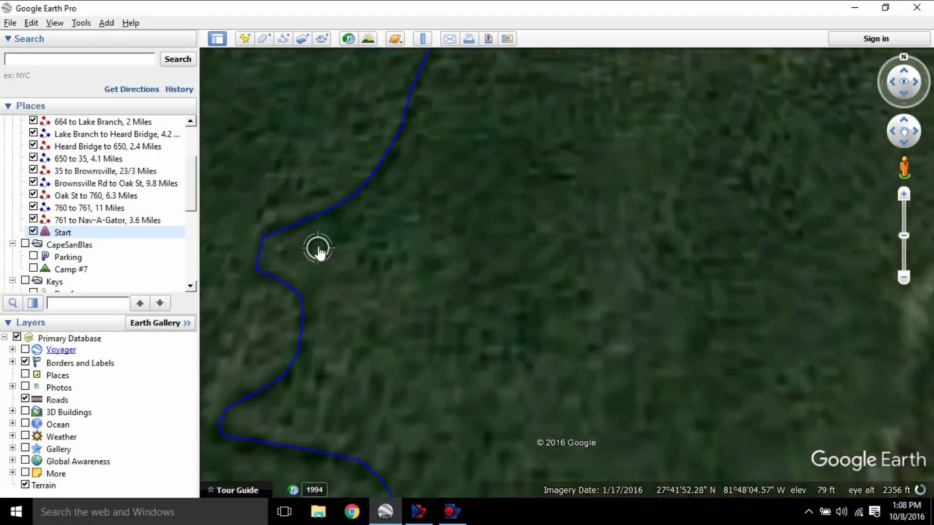
pyautogui.moveTo(329, 243); pyautogui.dragTo(543, 312)
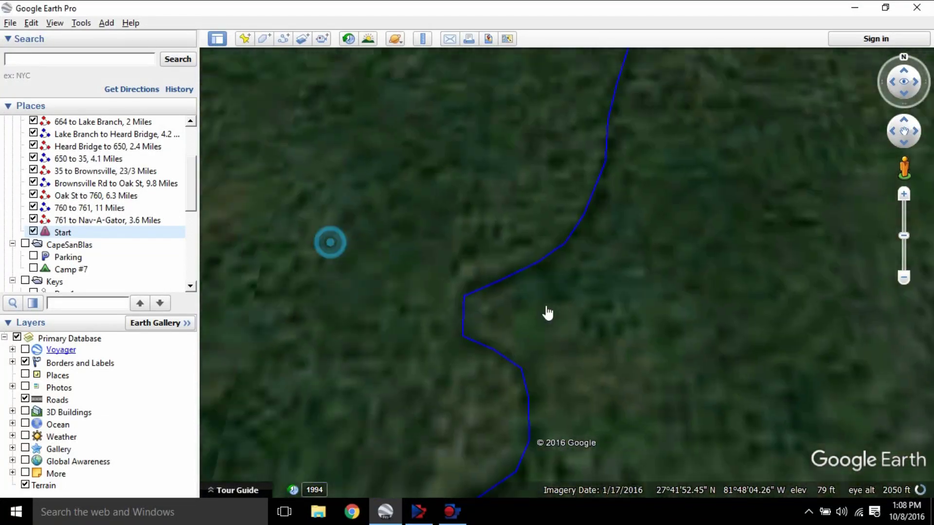
pyautogui.scroll(-1, 574, 270)
pyautogui.scroll(-4, 574, 281)
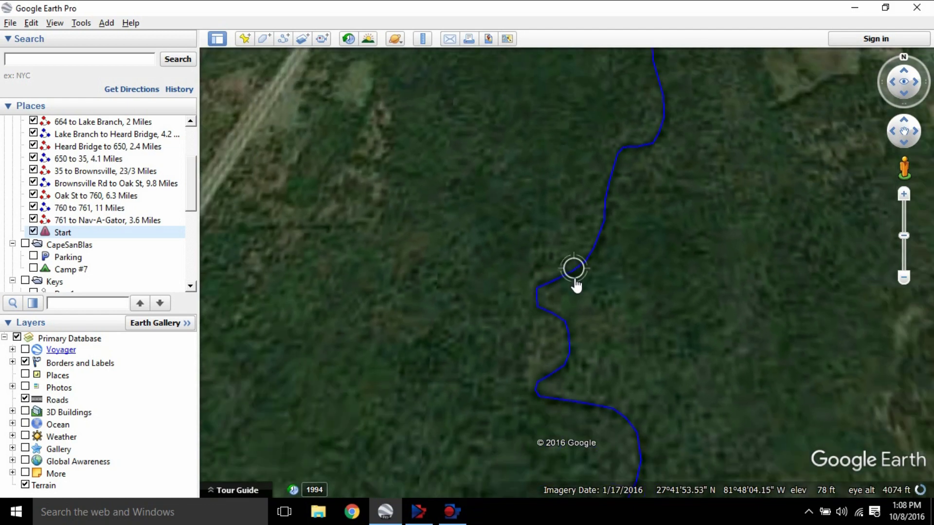
pyautogui.moveTo(623, 323); pyautogui.dragTo(526, 302)
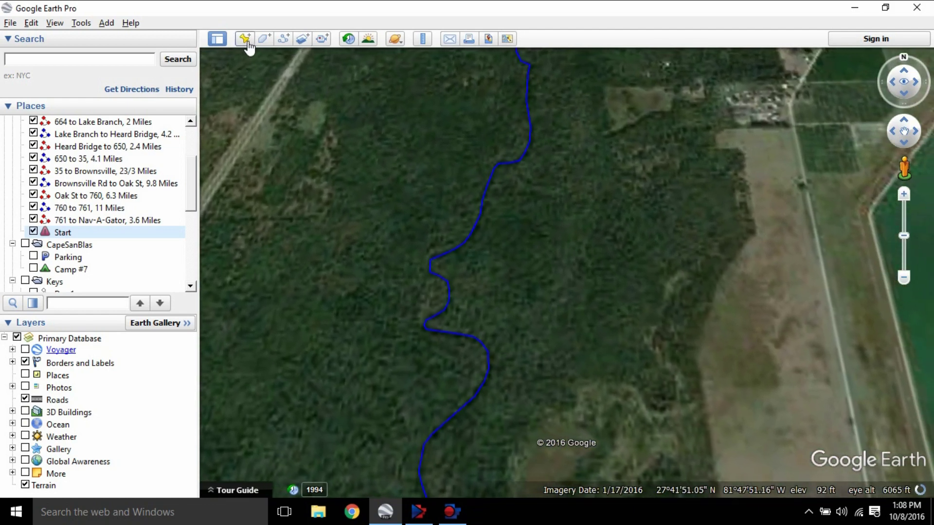
# Add a Camp #1 placemark with the green campground tent icon on the blue river segment
pyautogui.click(244, 39)
pyautogui.moveTo(505, 238); pyautogui.dragTo(475, 239)
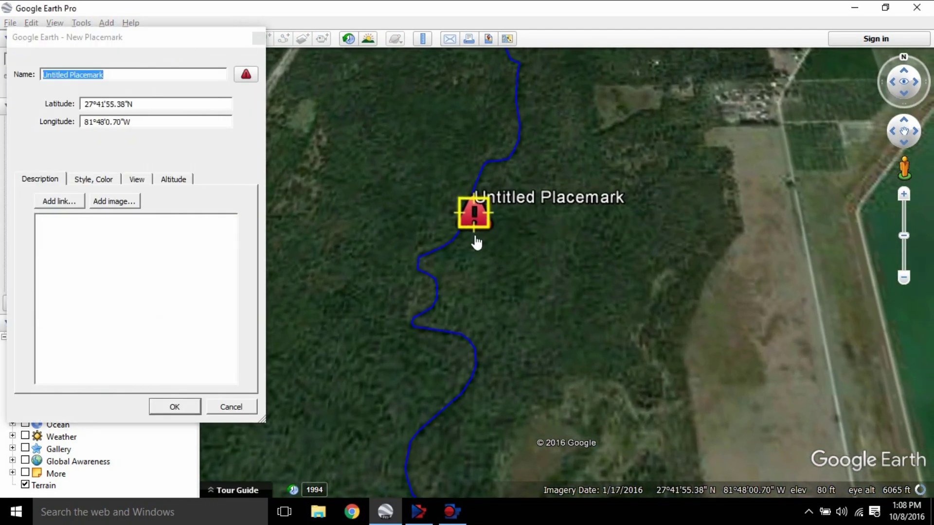
pyautogui.click(245, 75)
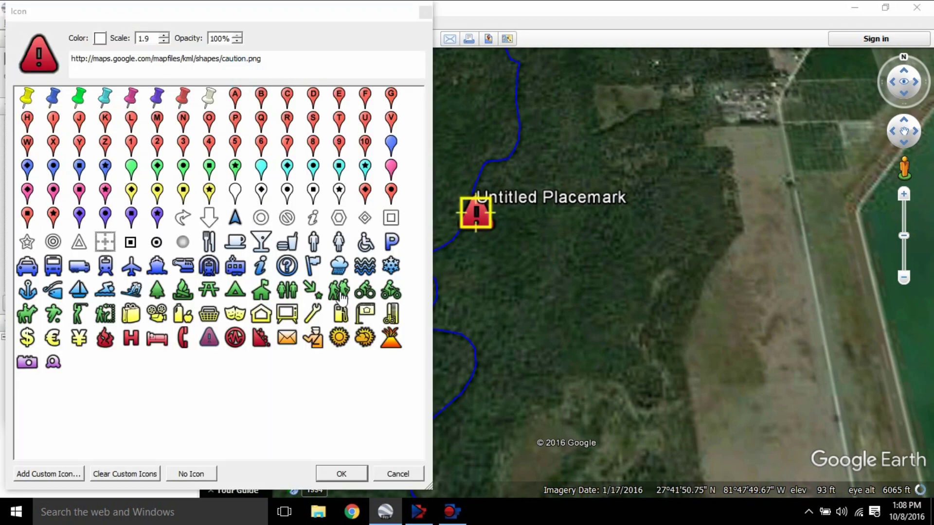
pyautogui.click(235, 292)
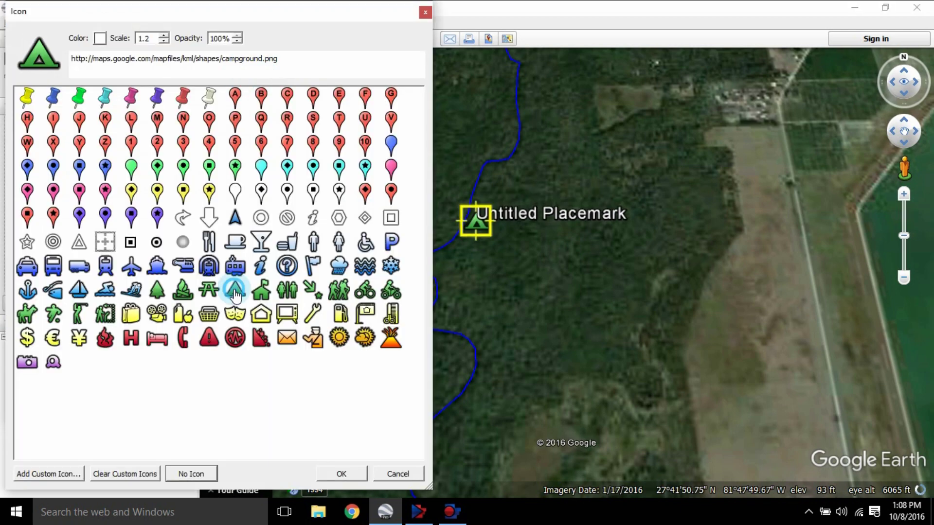
pyautogui.click(349, 471)
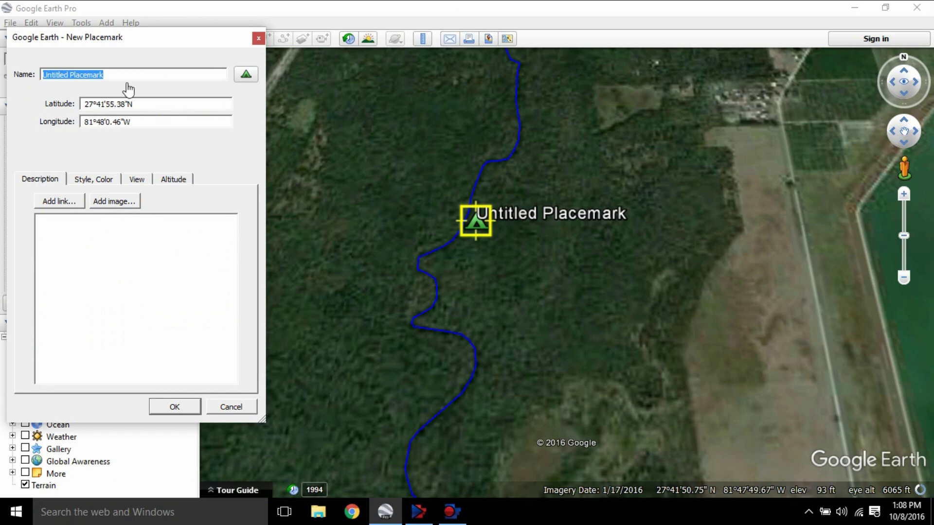
pyautogui.write('Camp #1')
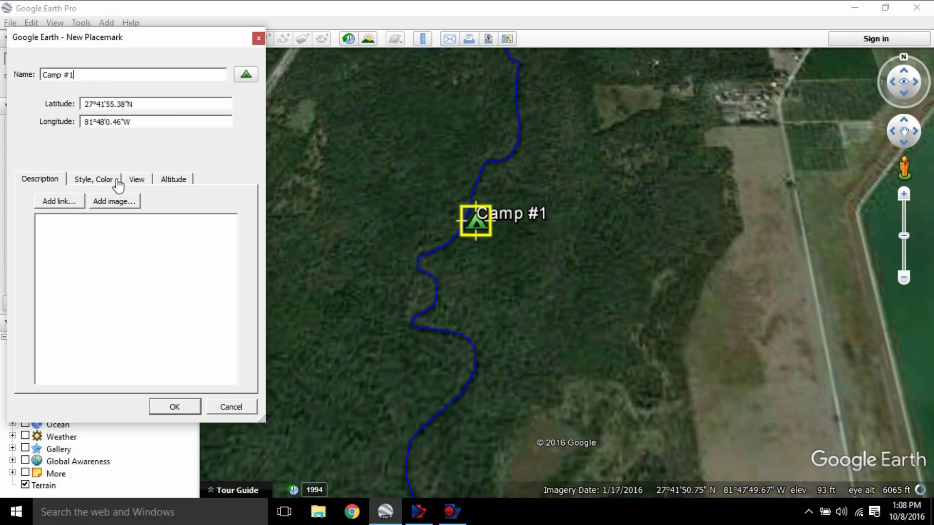
pyautogui.click(175, 406)
pyautogui.scroll(-2, 475, 263)
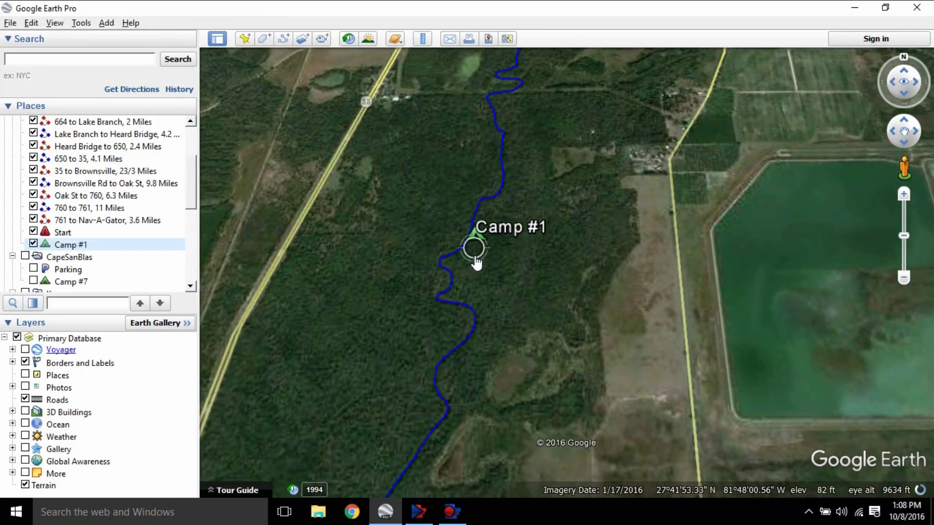
# Delete the Camp #1 and Start placemarks from Places
pyautogui.scroll(-3, 475, 262)
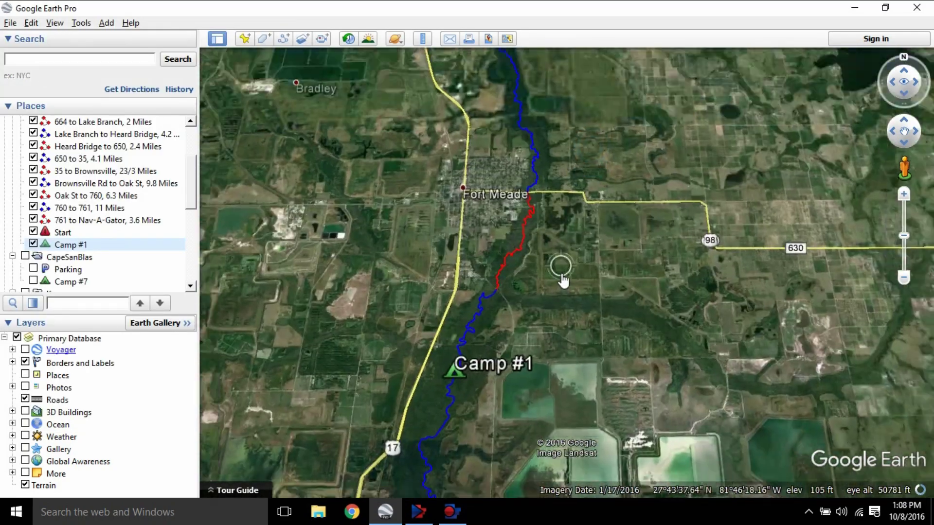
pyautogui.scroll(-3, 560, 273)
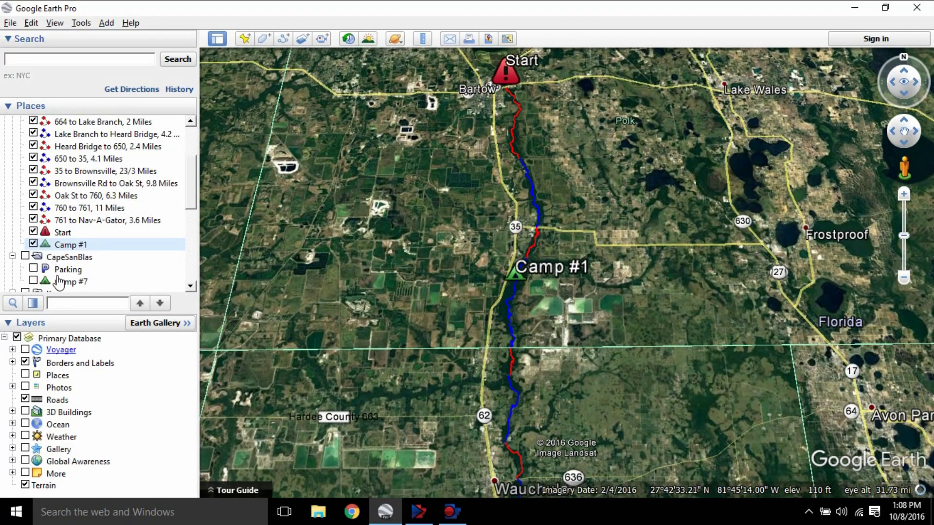
pyautogui.rightClick(52, 249)
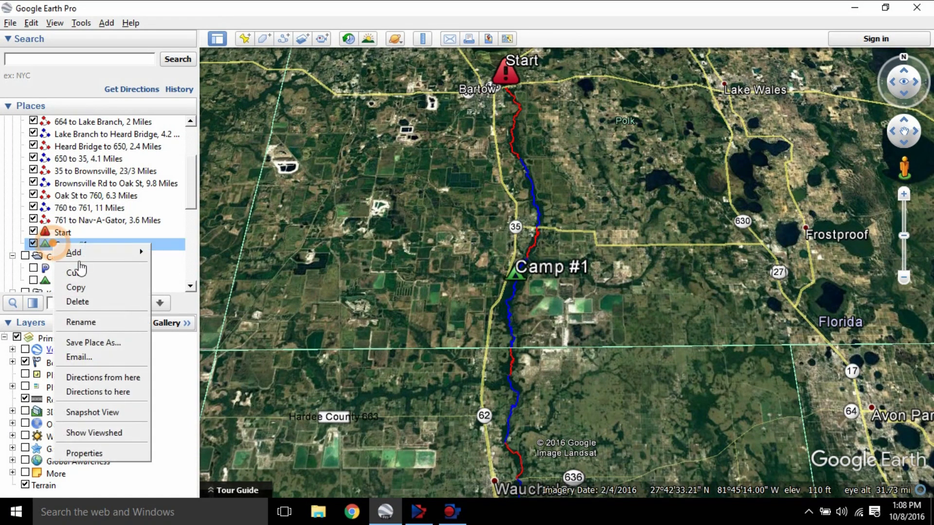
pyautogui.click(91, 301)
pyautogui.click(435, 267)
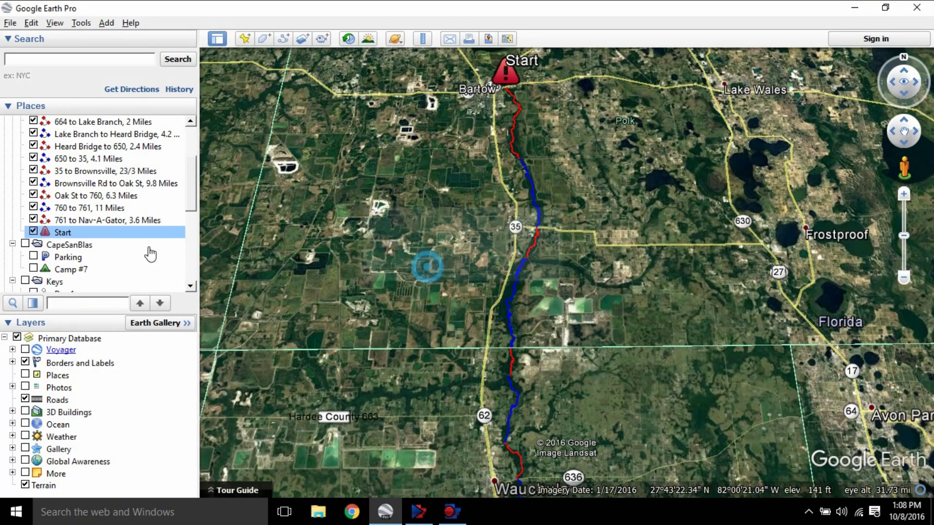
pyautogui.rightClick(61, 232)
pyautogui.click(92, 288)
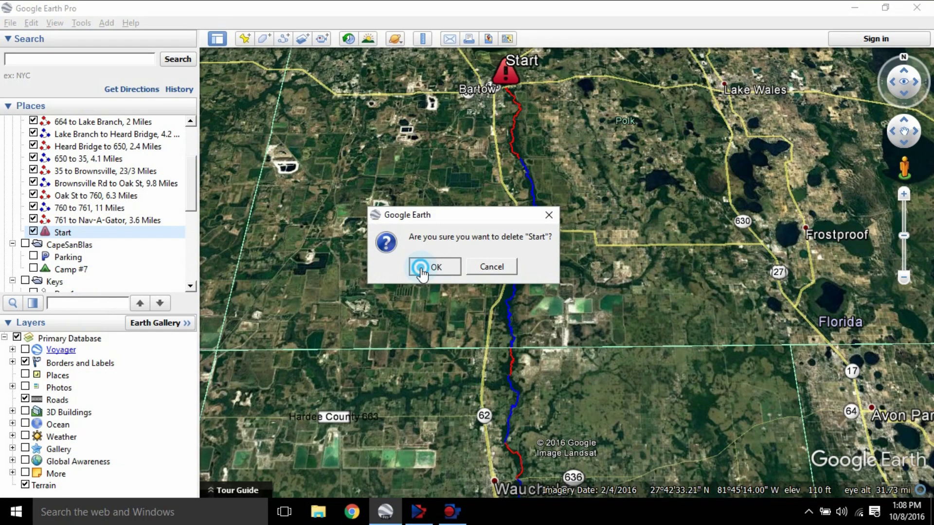
pyautogui.click(428, 267)
# Pan and zoom the map south to centre the whole red-and-blue river route
pyautogui.moveTo(650, 183); pyautogui.dragTo(599, 132)
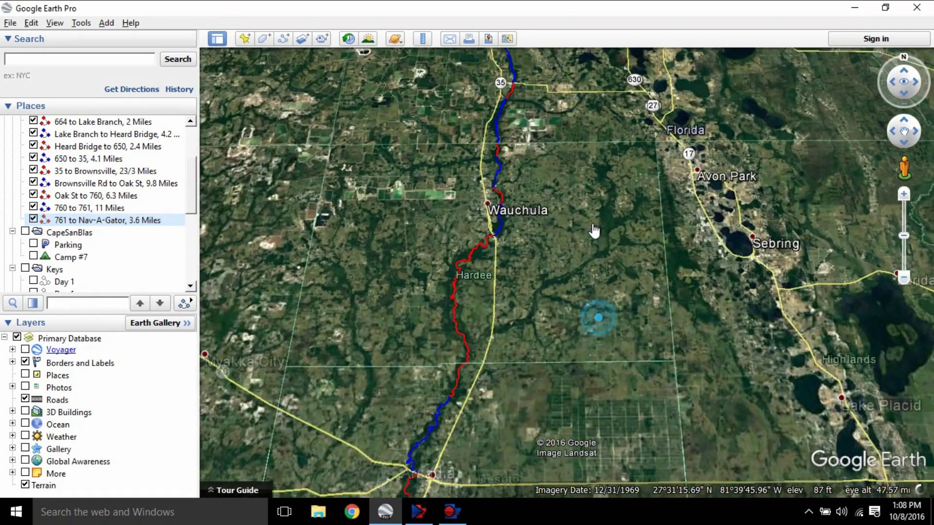
pyautogui.scroll(-3, 593, 210)
pyautogui.moveTo(595, 209); pyautogui.dragTo(604, 181)
pyautogui.scroll(-2, 605, 188)
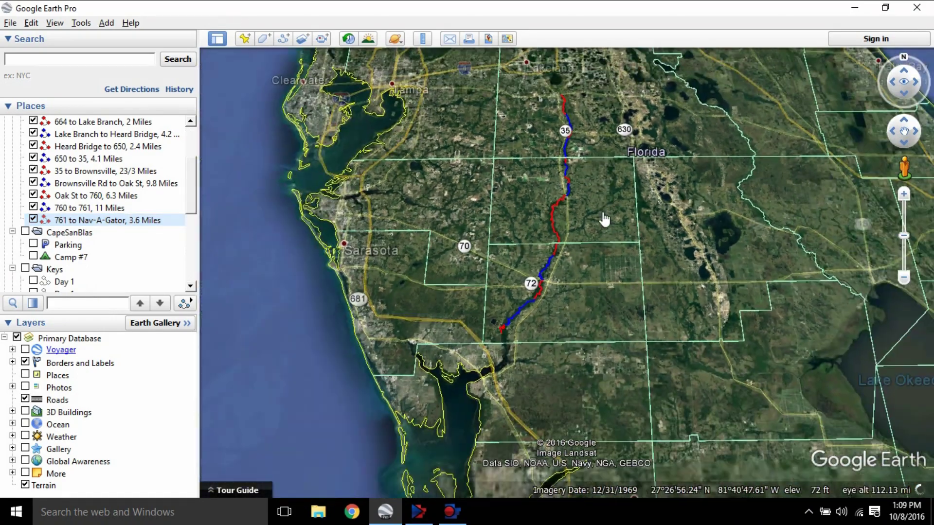
pyautogui.scroll(2, 607, 209)
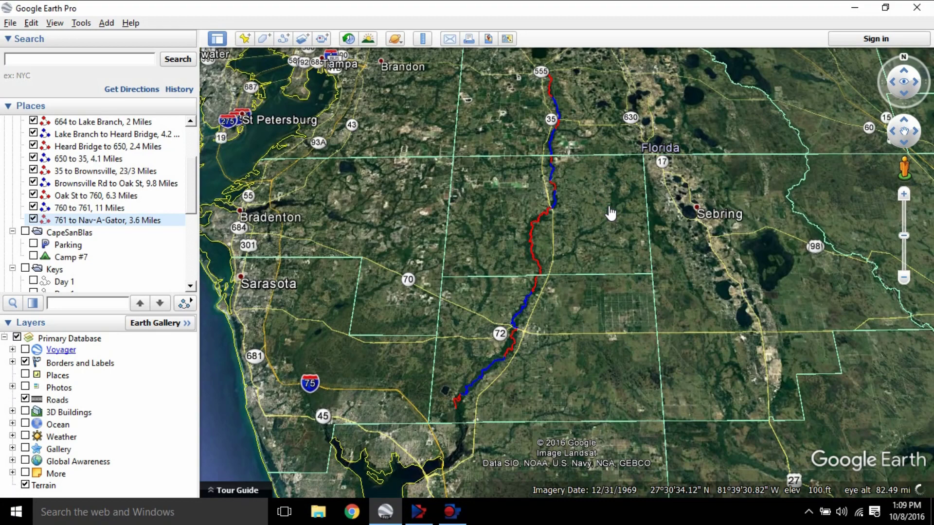
pyautogui.moveTo(604, 214); pyautogui.dragTo(594, 235)
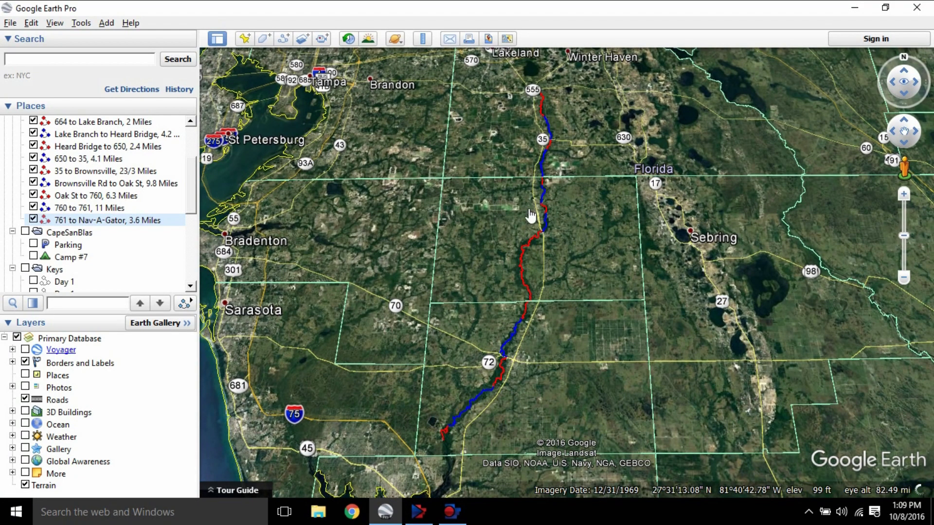
# Hide the sidebar via View > Sidebar and frame the entire river route on the widened map
pyautogui.click(55, 23)
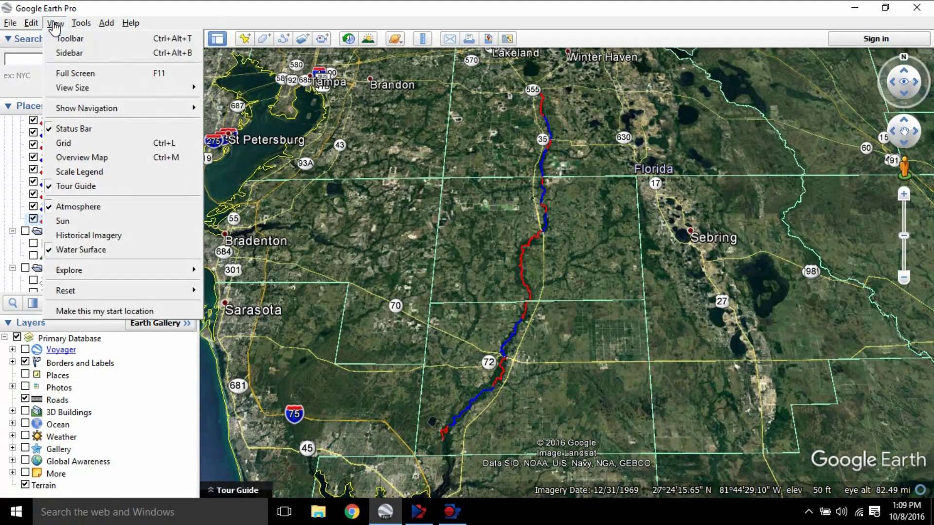
pyautogui.click(87, 53)
pyautogui.scroll(-3, 483, 229)
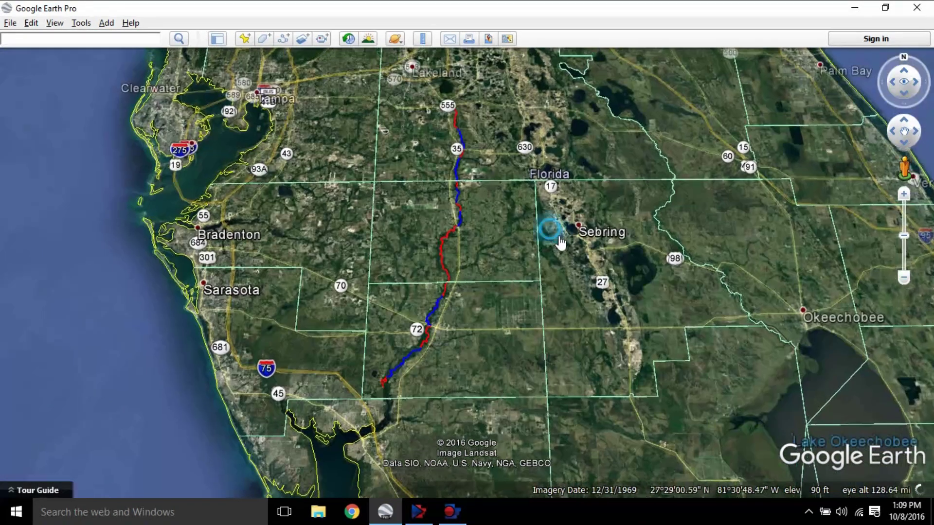
pyautogui.scroll(3, 508, 253)
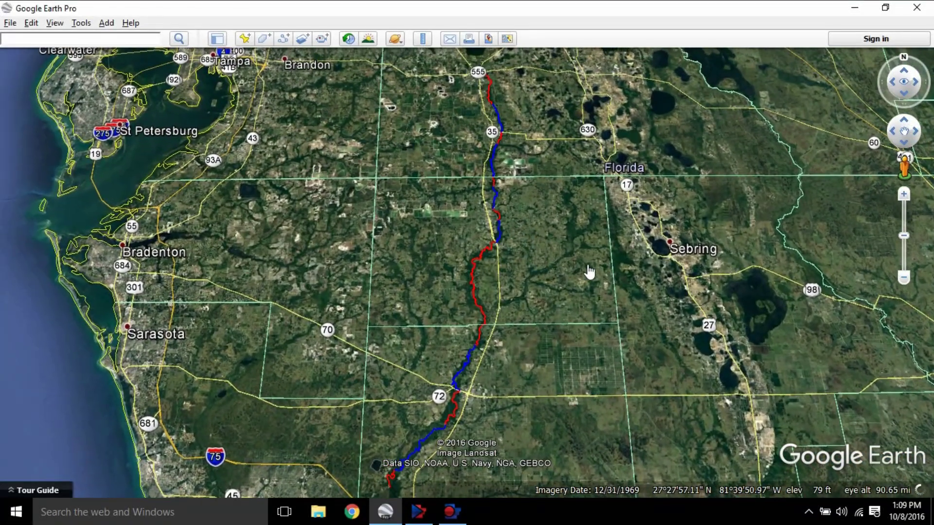
pyautogui.scroll(-2, 602, 273)
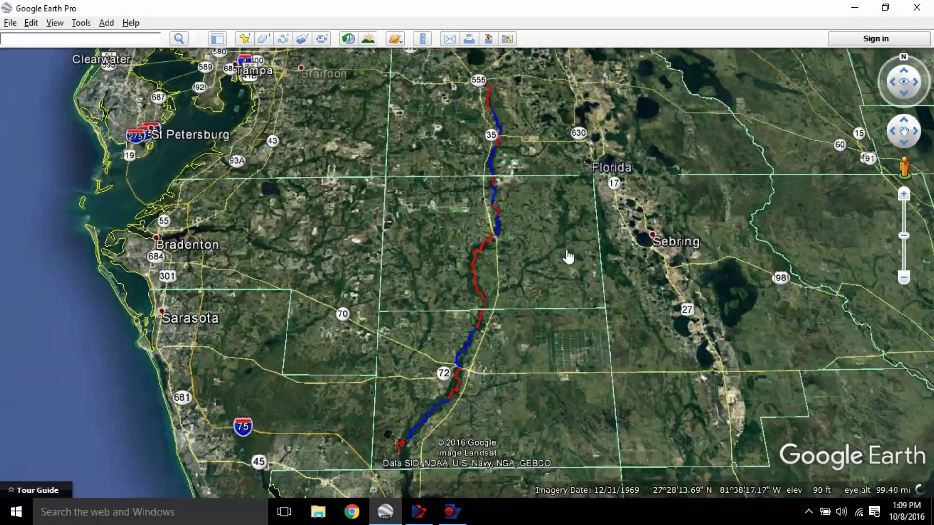
pyautogui.moveTo(568, 258); pyautogui.dragTo(602, 265)
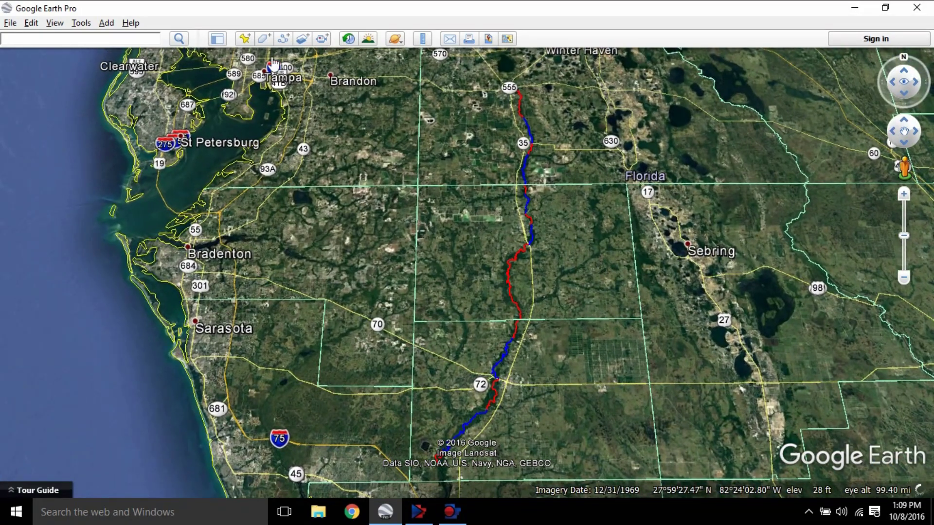
# Lay out a Save Image map titled 'Peace River Trip' described 'Incredible fun will be had by all!'
pyautogui.click(489, 39)
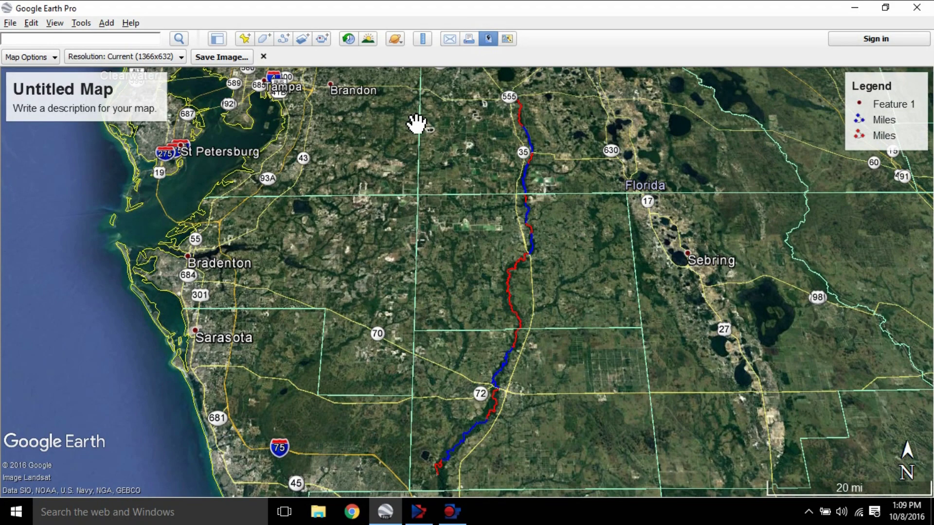
pyautogui.click(131, 100)
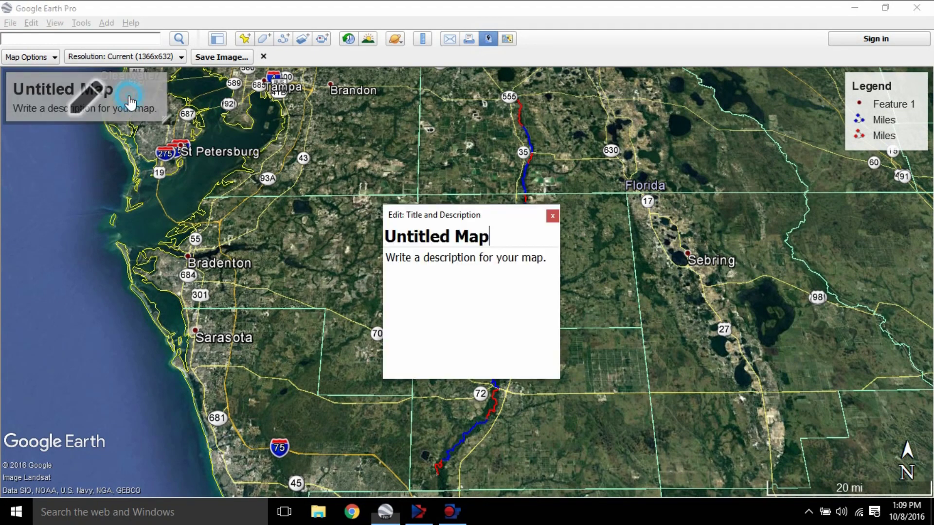
pyautogui.press('BackSpace')
pyautogui.press('BackSpace')
pyautogui.press('BackSpace')
pyautogui.press('BackSpace')
pyautogui.press('BackSpace')
pyautogui.press('BackSpace')
pyautogui.press('BackSpace')
pyautogui.press('BackSpace')
pyautogui.press('BackSpace')
pyautogui.press('BackSpace')
pyautogui.press('BackSpace')
pyautogui.press('BackSpace')
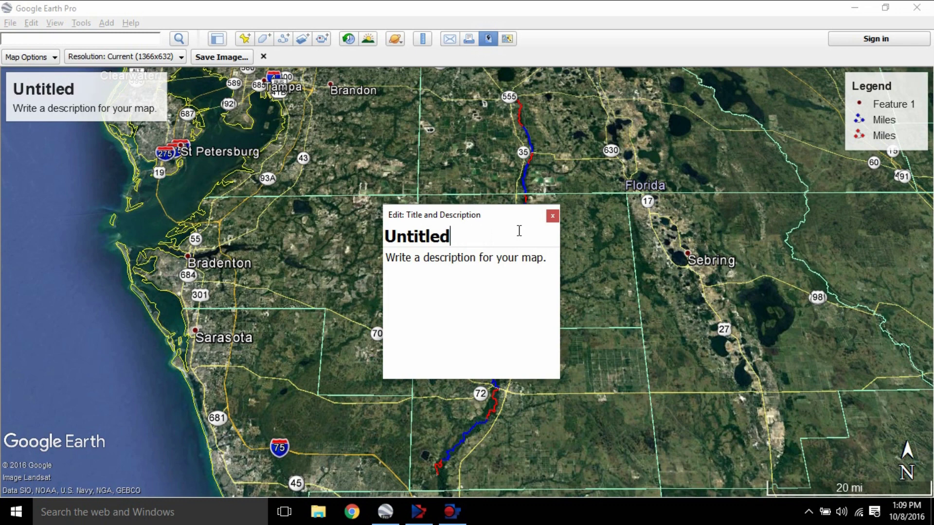
pyautogui.write('Pea')
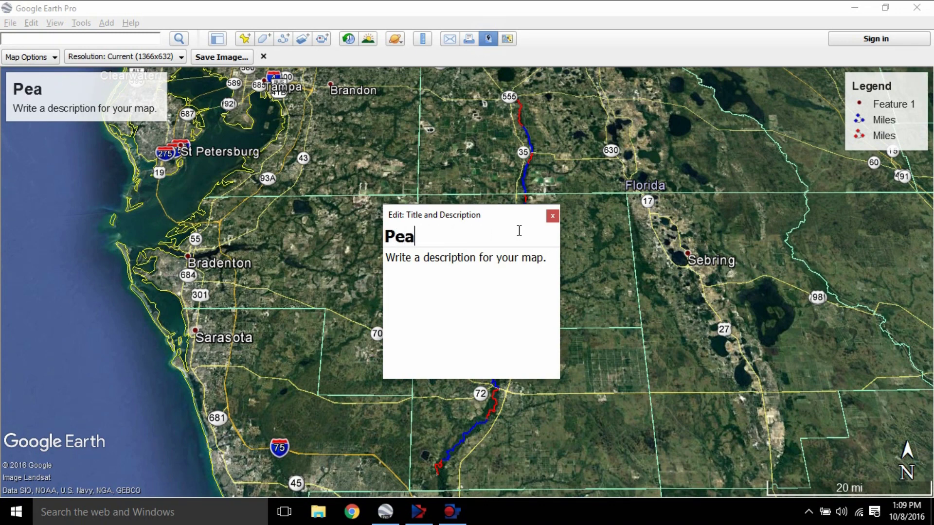
pyautogui.write('ce River Trip')
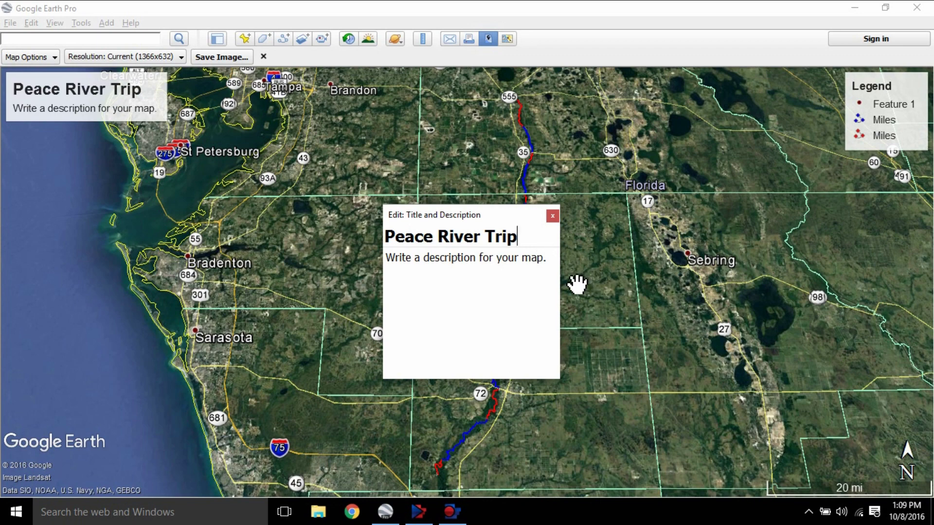
pyautogui.click(547, 265)
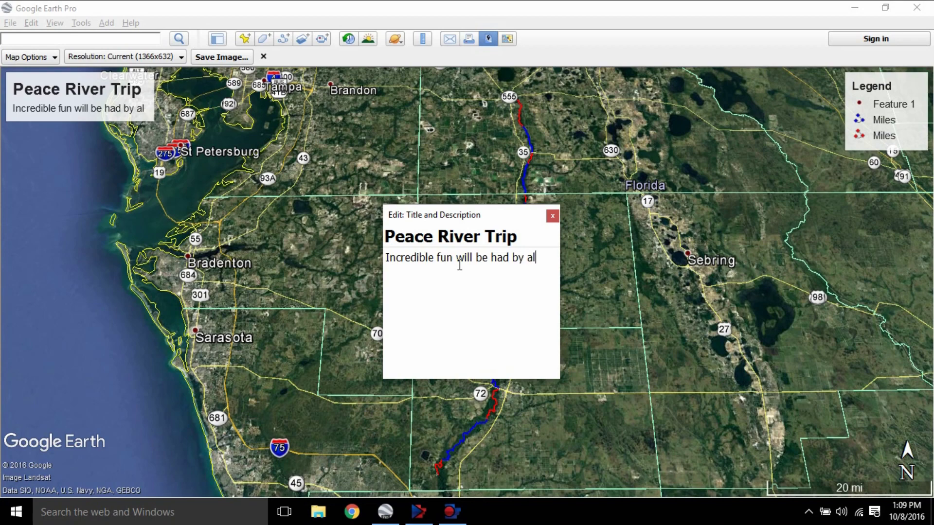
pyautogui.press('Return')
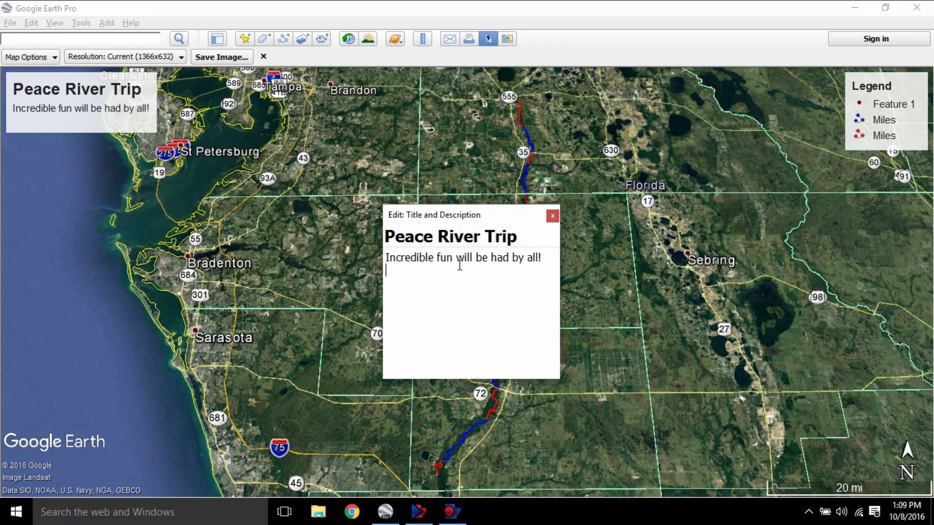
pyautogui.click(553, 216)
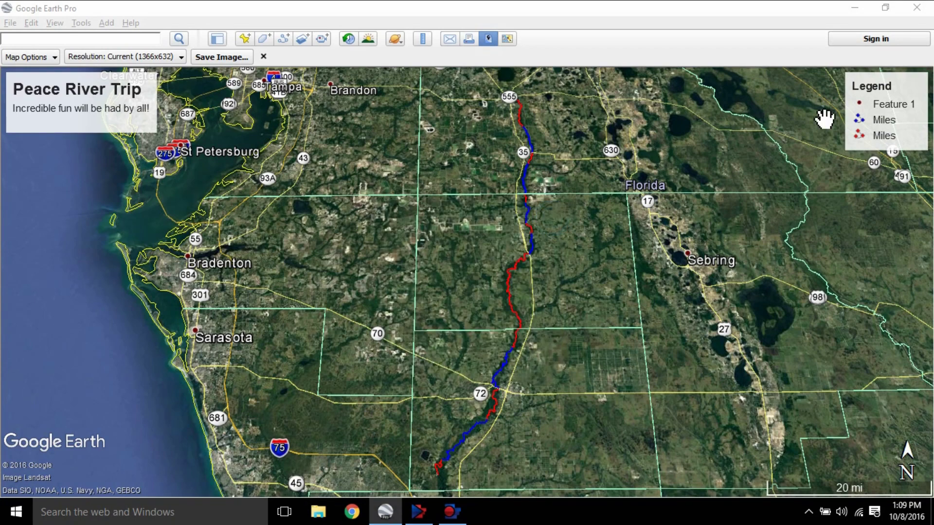
# Rename the map legend's Feature 1 entry to 'Trip is Cool', keeping both Miles entries shown
pyautogui.click(883, 128)
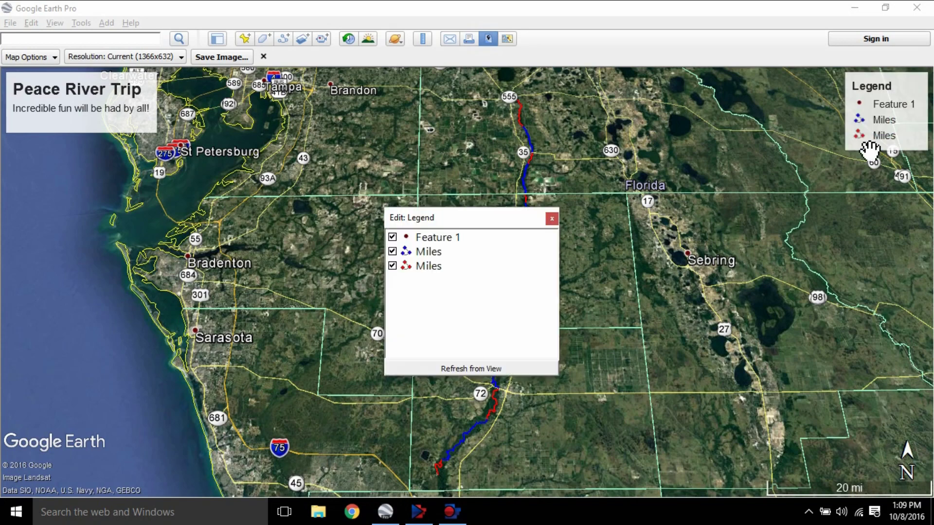
pyautogui.click(392, 237)
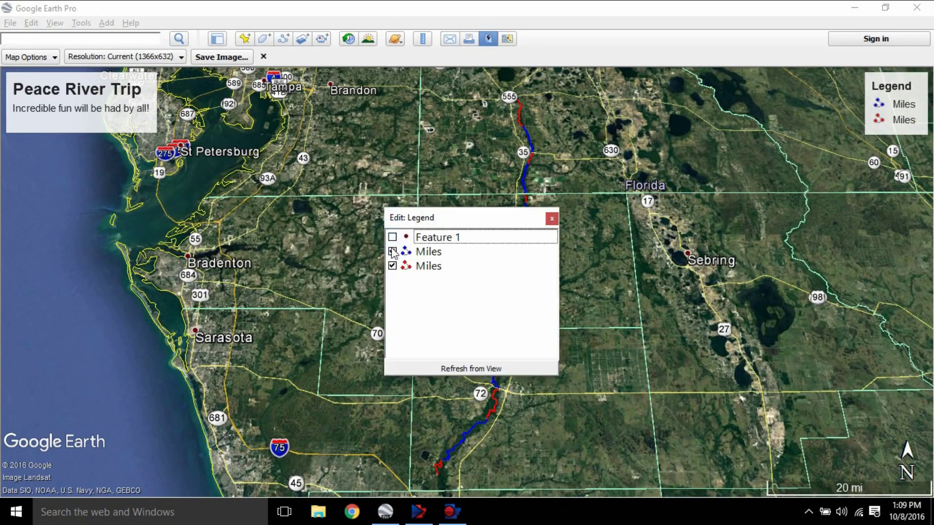
pyautogui.click(392, 252)
pyautogui.click(392, 251)
pyautogui.click(392, 237)
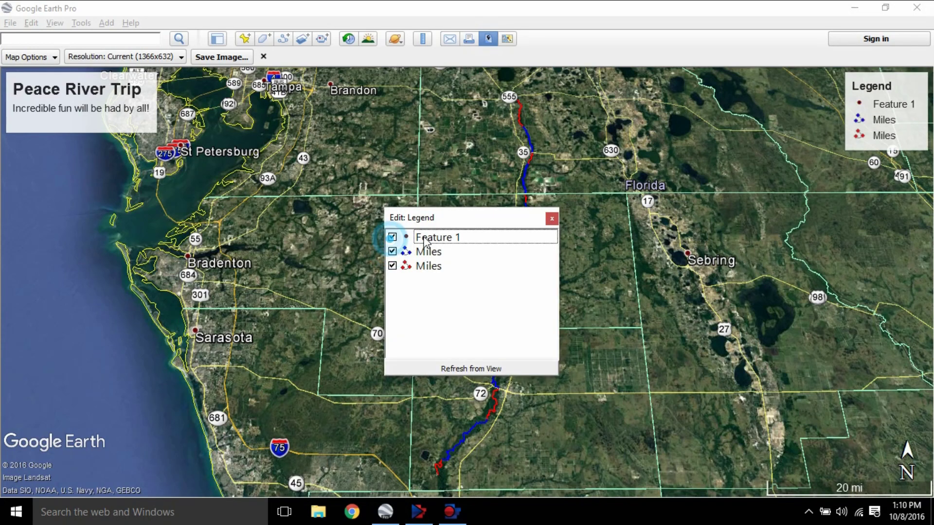
pyautogui.click(439, 237)
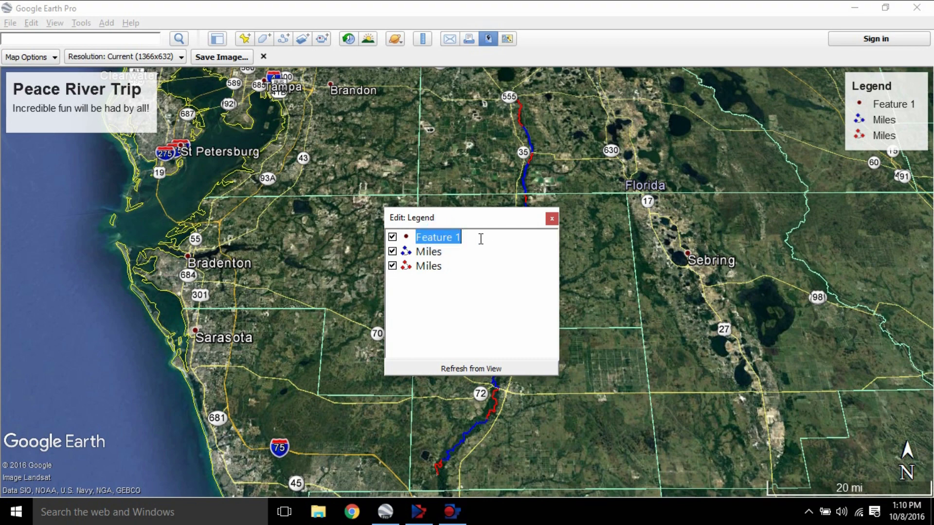
pyautogui.write('TRi')
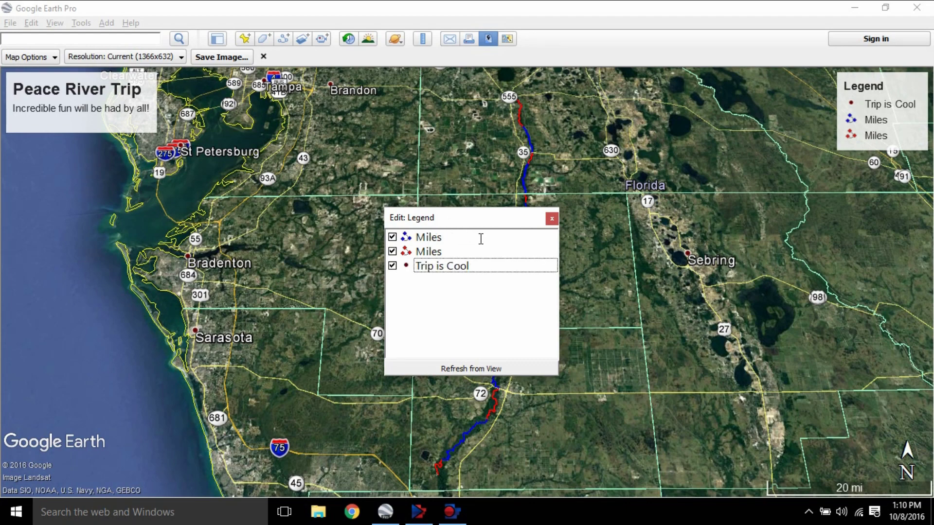
pyautogui.click(644, 311)
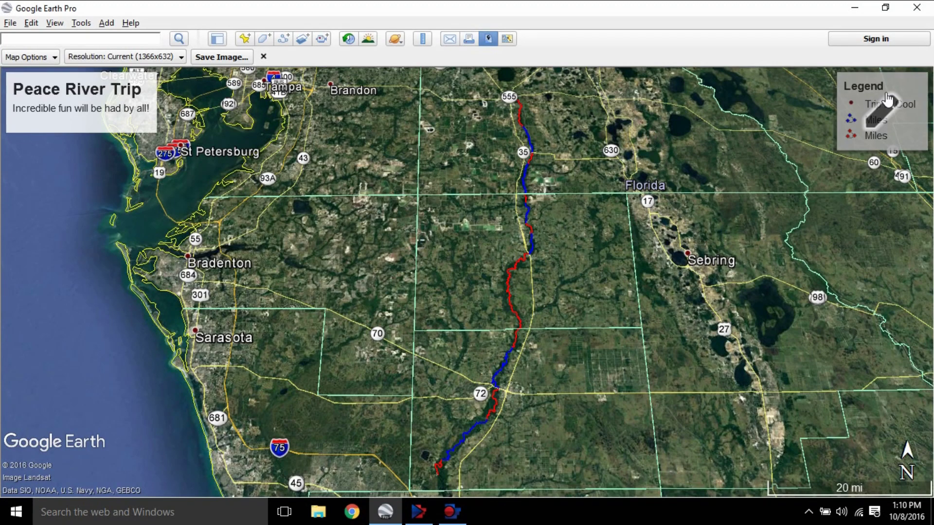
# Set the image resolution to Maximum (4800x2220)
pyautogui.click(896, 122)
pyautogui.click(693, 243)
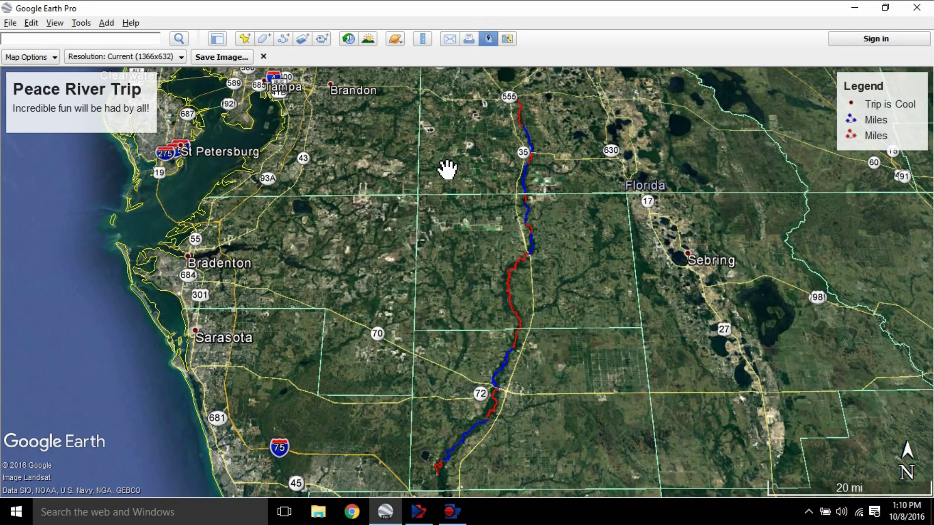
pyautogui.click(175, 57)
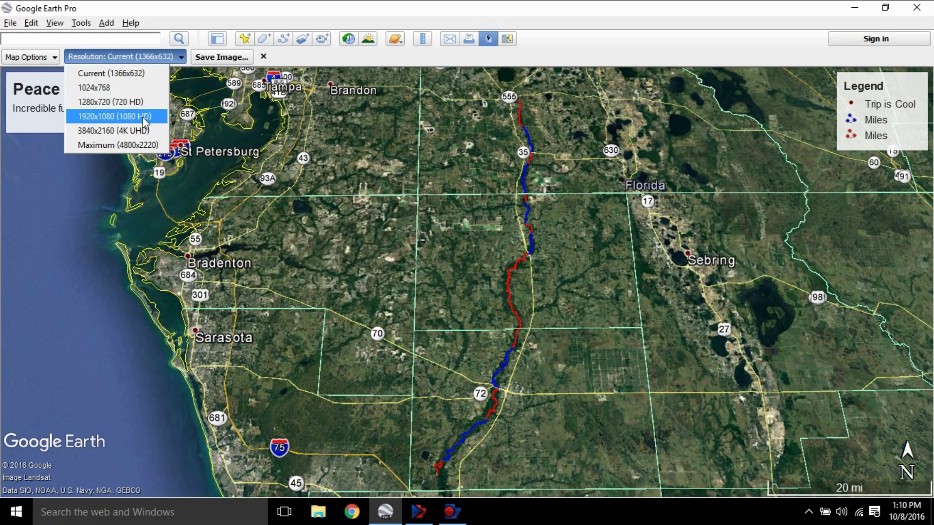
pyautogui.click(154, 145)
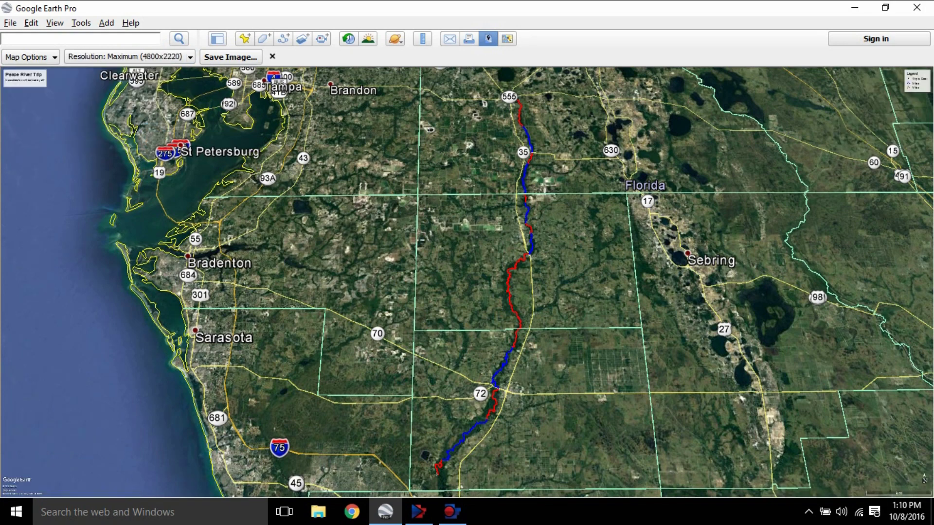
# Save the map image as the JPEG file TestHQ
pyautogui.click(230, 58)
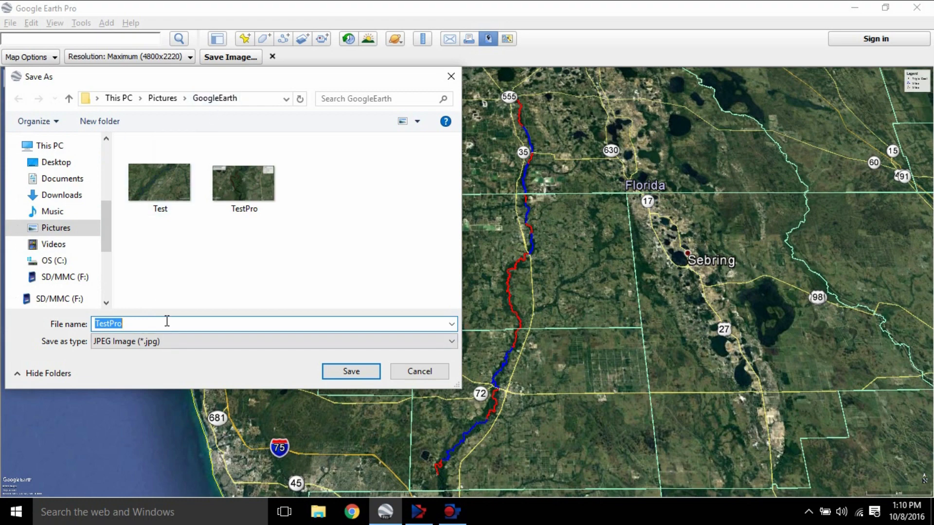
pyautogui.write('Test')
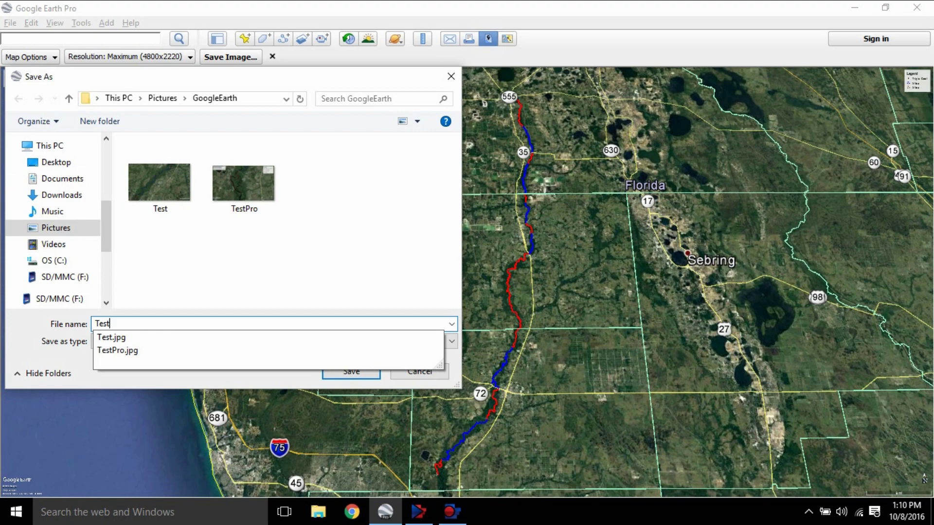
pyautogui.write('HQ')
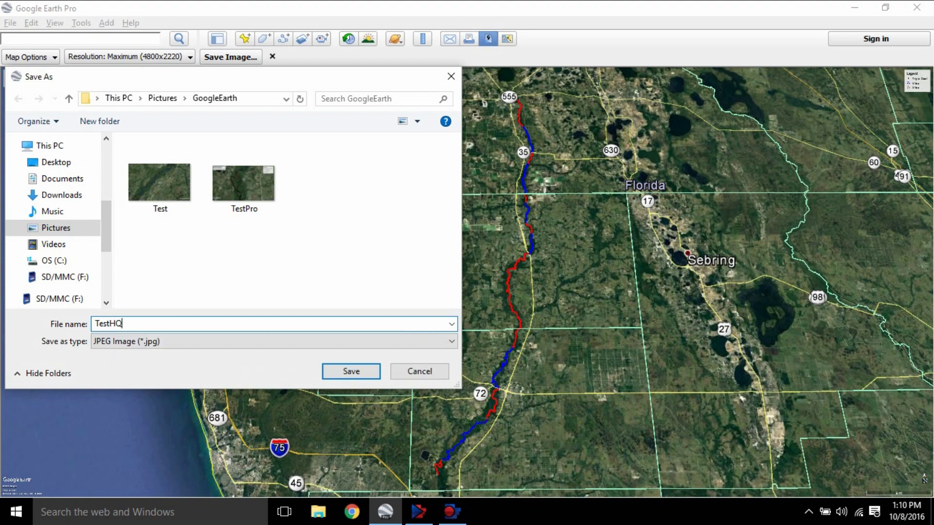
pyautogui.press('Return')
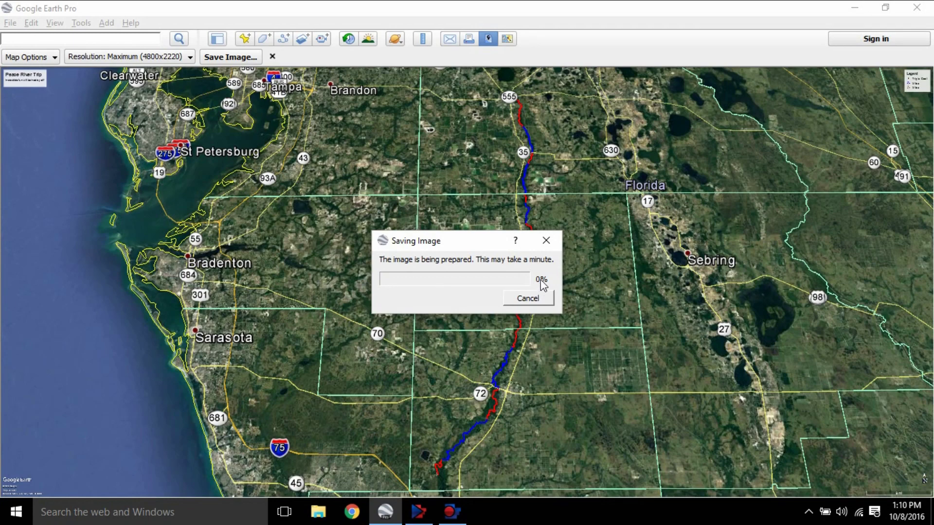
# Cancel the slow save, then try saving the map as TestHQ at 3840x2160 (4K UHD)
pyautogui.click(534, 299)
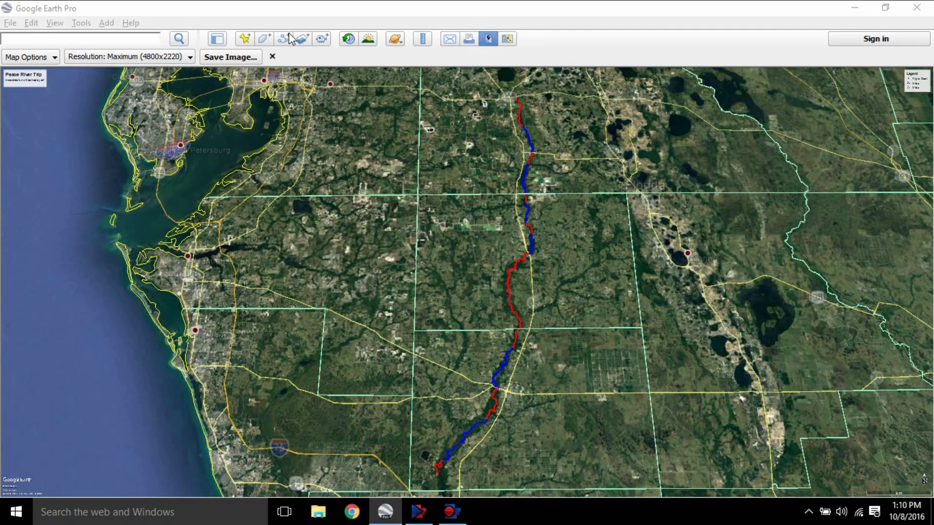
pyautogui.click(189, 57)
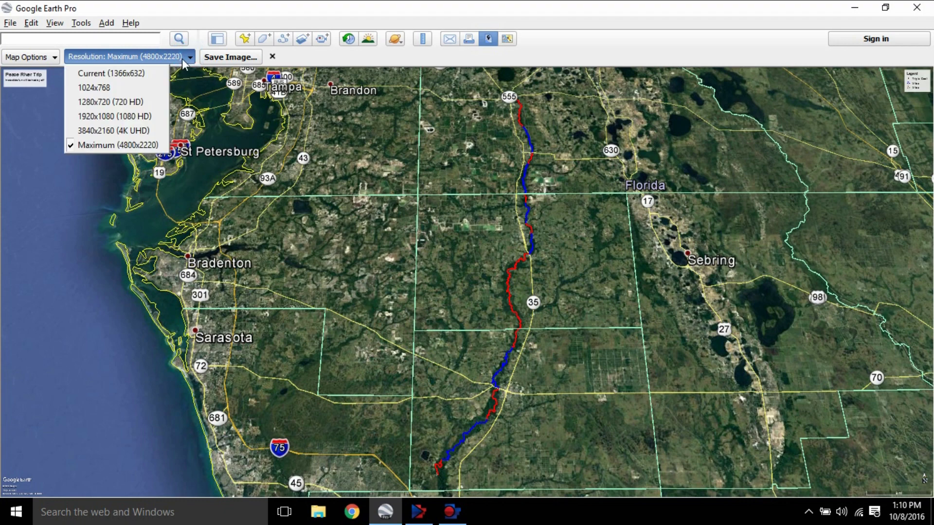
pyautogui.click(141, 130)
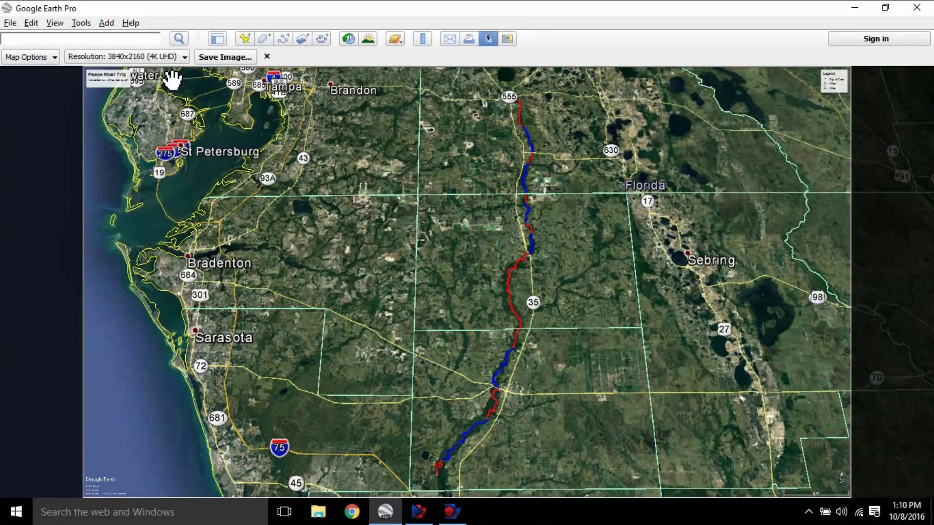
pyautogui.click(214, 55)
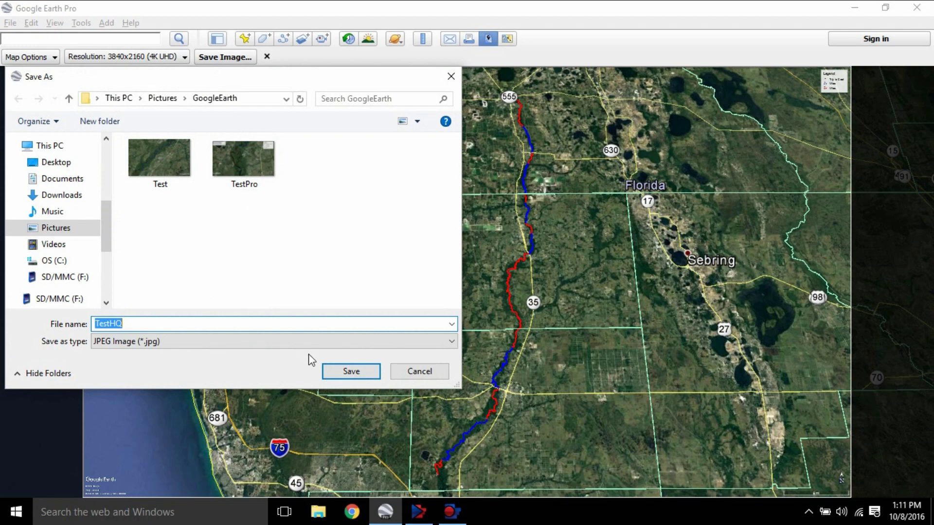
pyautogui.click(340, 373)
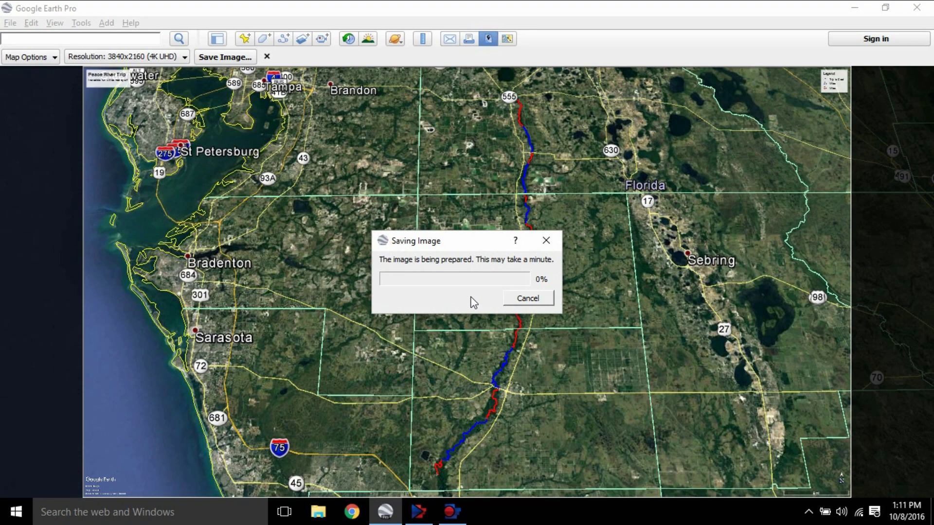
# Close the progress dialog and save the map as TestHQ at 1920x1080 (1080 HD)
pyautogui.click(546, 240)
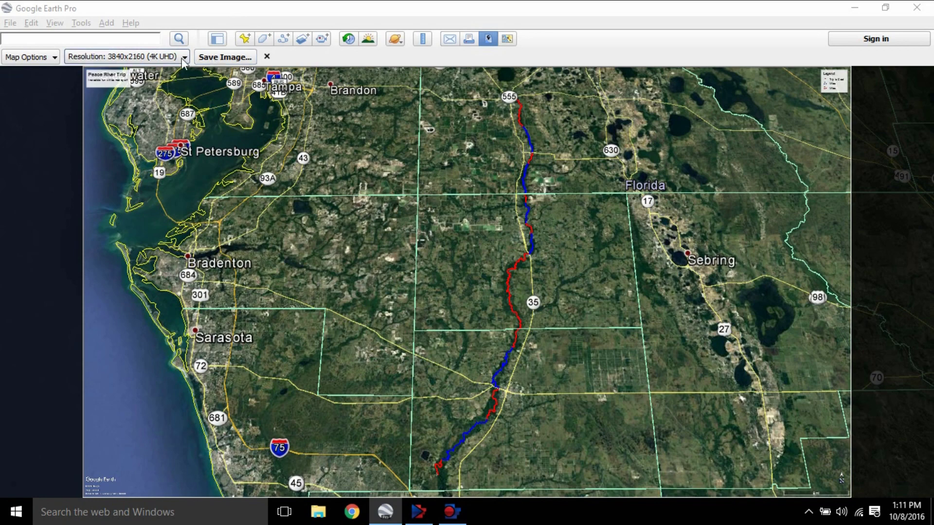
pyautogui.click(161, 56)
pyautogui.click(138, 117)
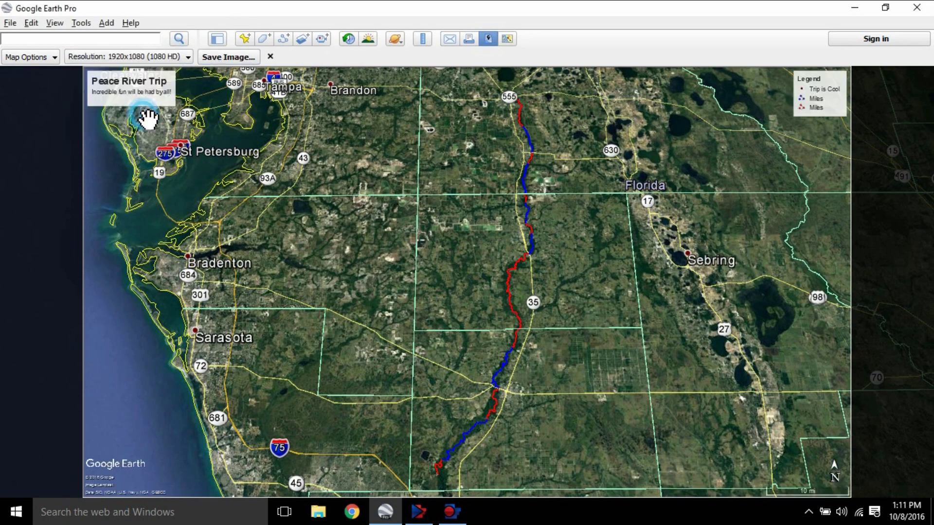
pyautogui.click(239, 58)
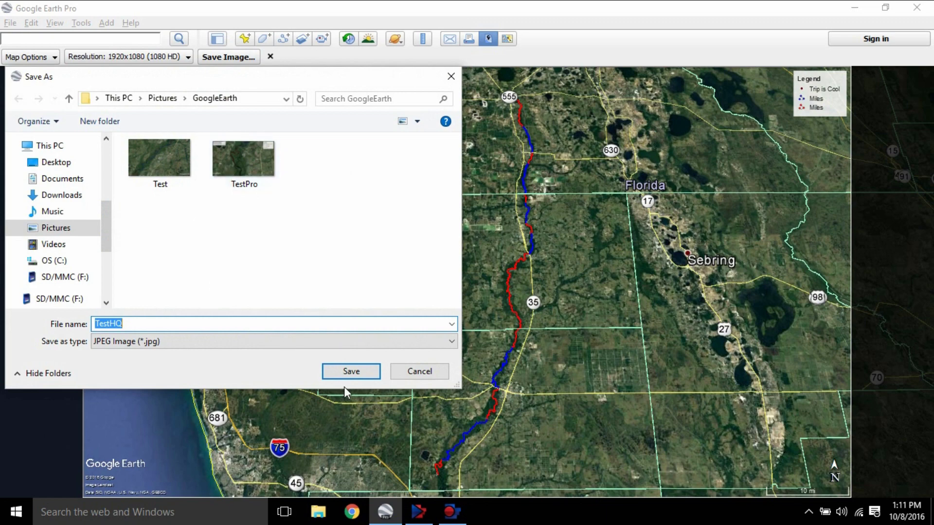
pyautogui.click(351, 371)
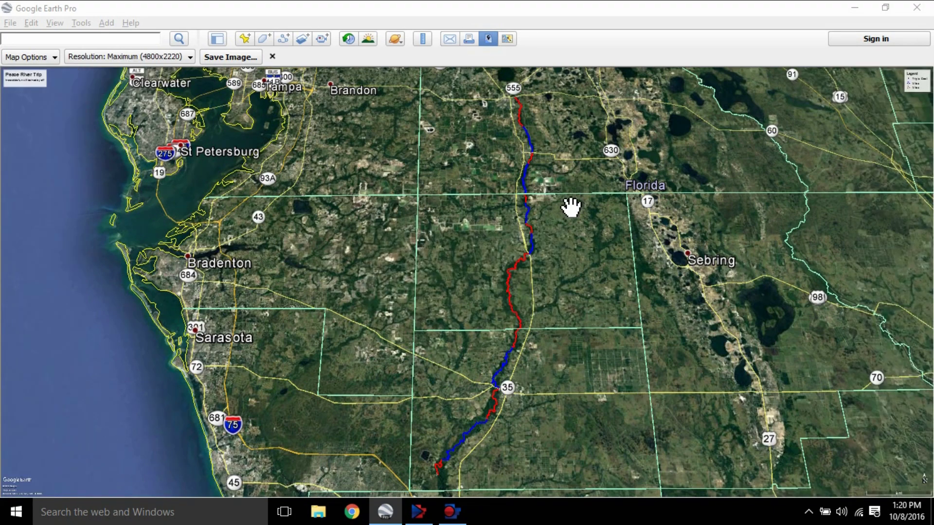
pyautogui.click(857, 9)
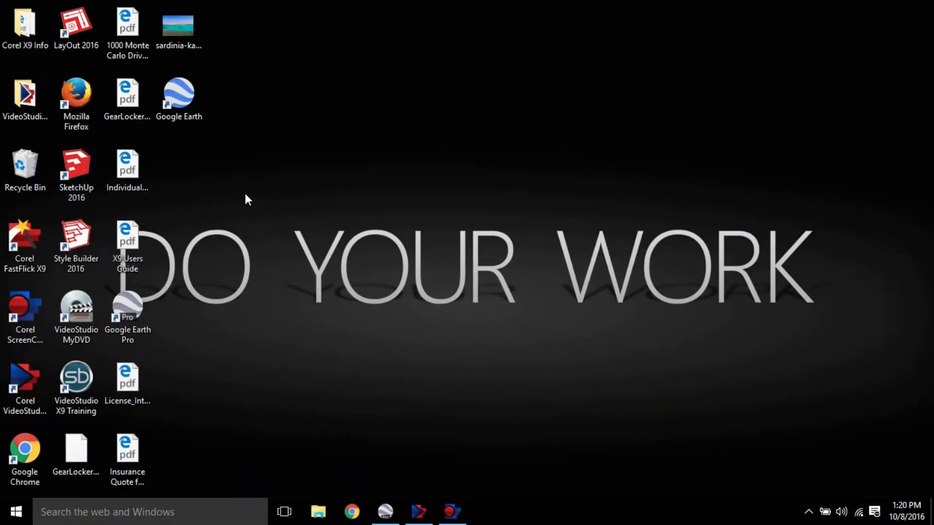
pyautogui.click(16, 511)
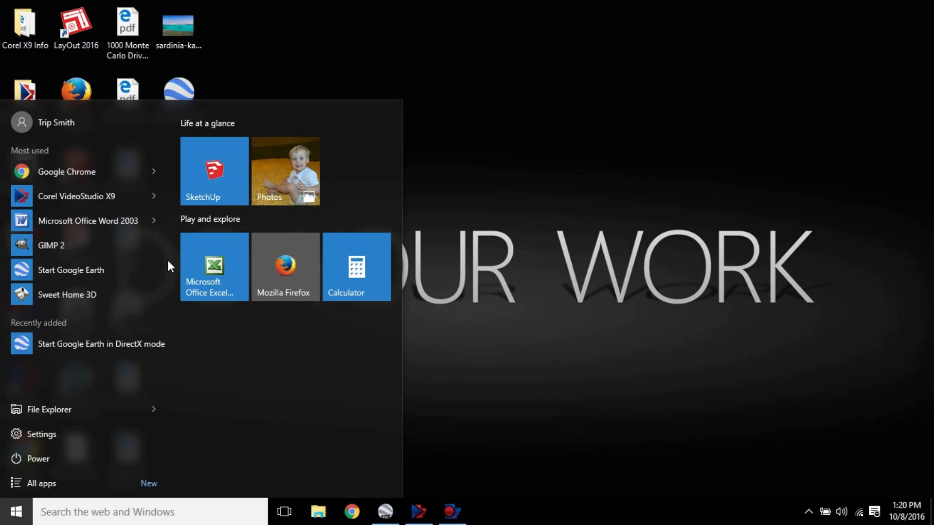
pyautogui.click(636, 240)
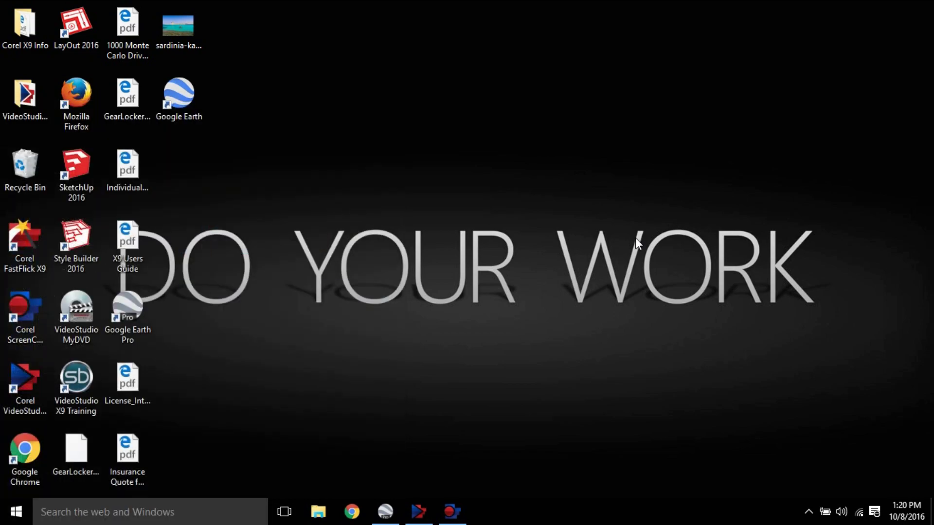
pyautogui.click(385, 511)
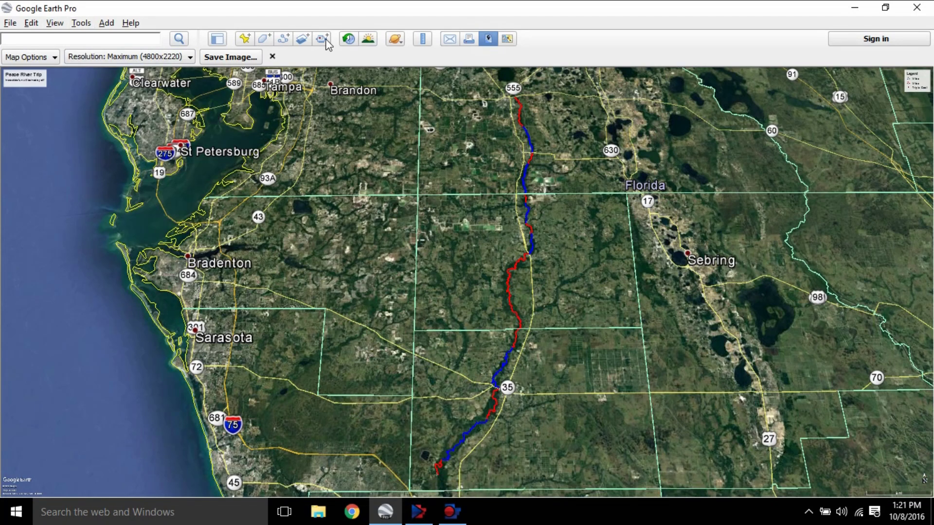
# Close the image-saving layout and show the search, places and layers Sidebar
pyautogui.click(272, 57)
pyautogui.click(77, 23)
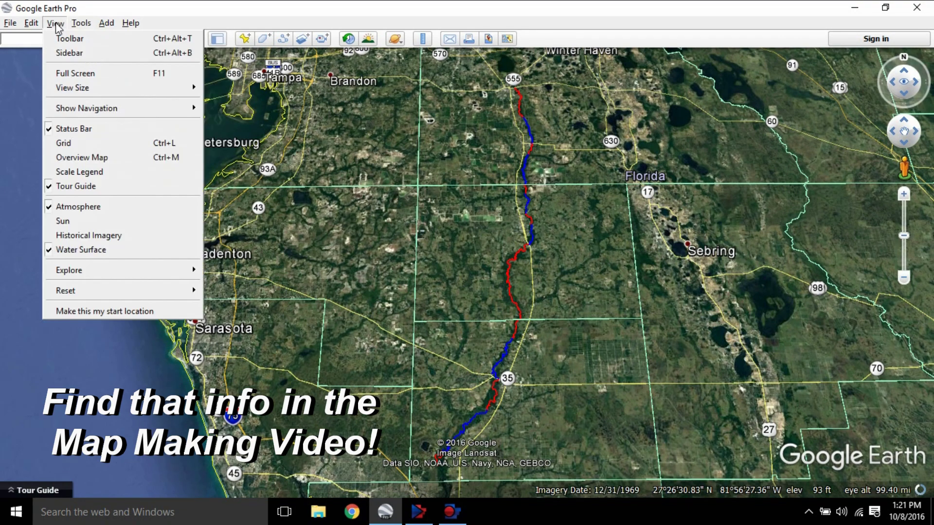
pyautogui.click(68, 44)
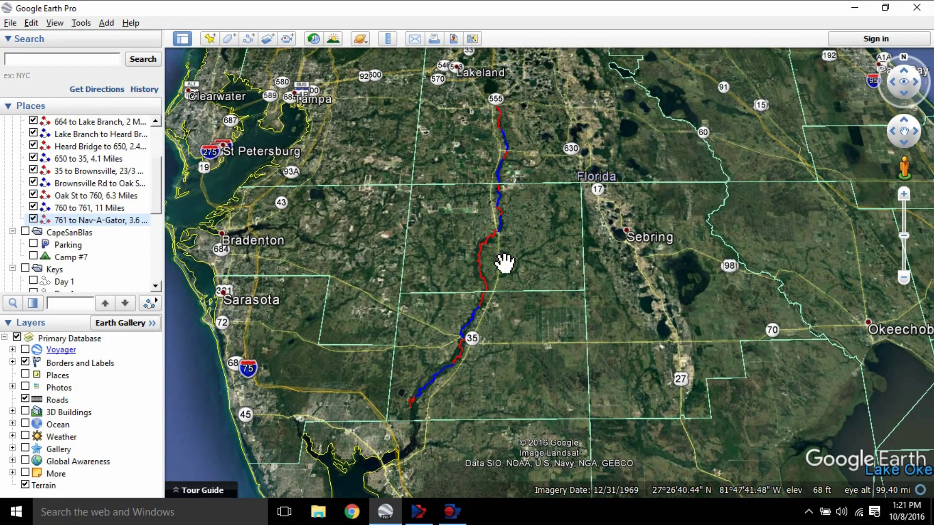
# Zoom in and pan to the route stretch near Nocatee and Cow Island
pyautogui.scroll(2, 475, 326)
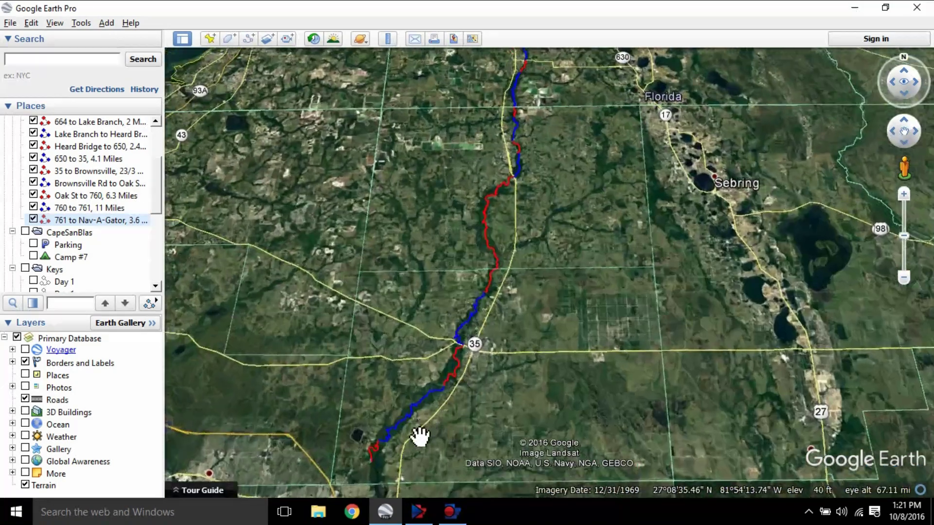
pyautogui.scroll(5, 425, 425)
pyautogui.moveTo(426, 414); pyautogui.dragTo(545, 254)
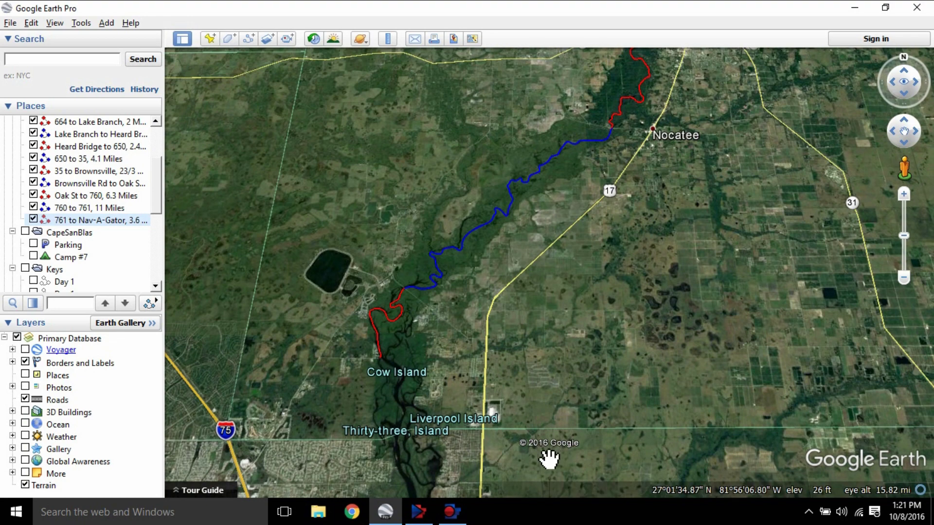
pyautogui.moveTo(467, 302); pyautogui.dragTo(473, 327)
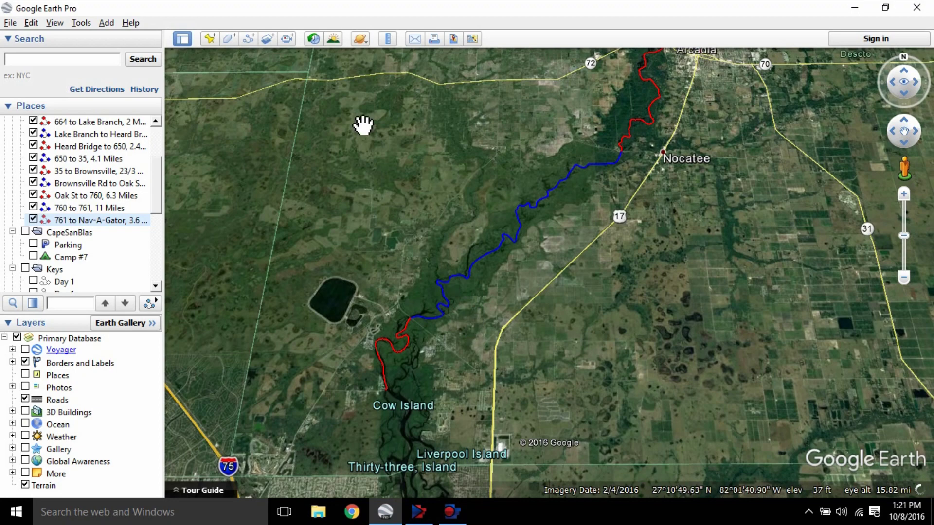
# Turn on historical imagery and zoom out to see the whole route
pyautogui.click(315, 38)
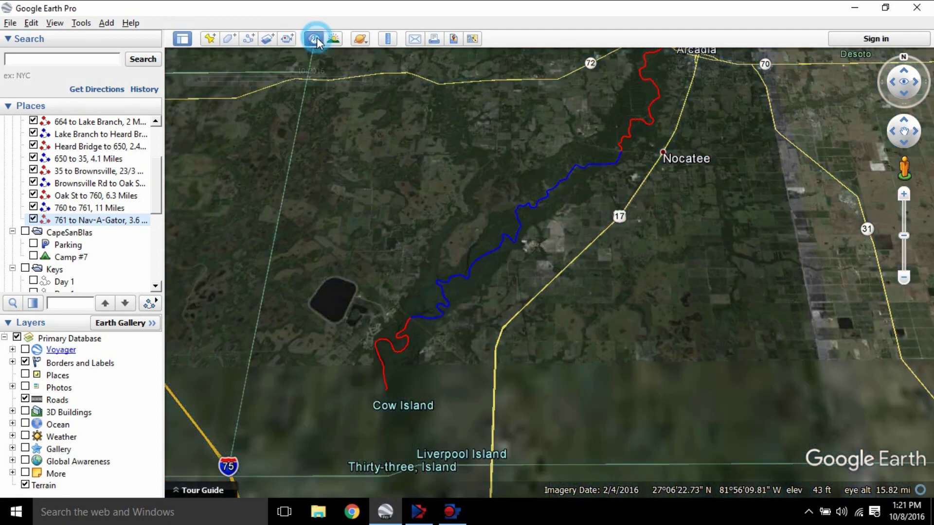
pyautogui.scroll(-2, 545, 240)
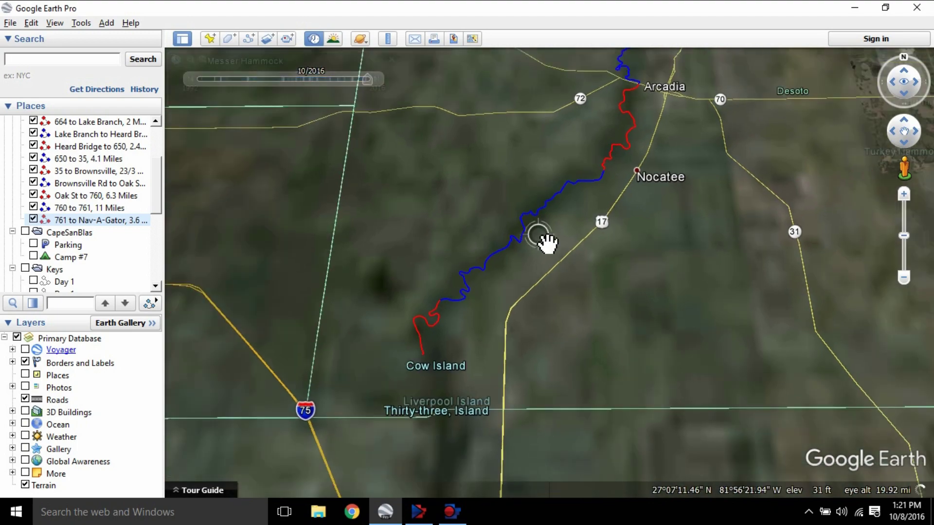
pyautogui.scroll(-3, 540, 238)
pyautogui.moveTo(694, 171); pyautogui.dragTo(656, 266)
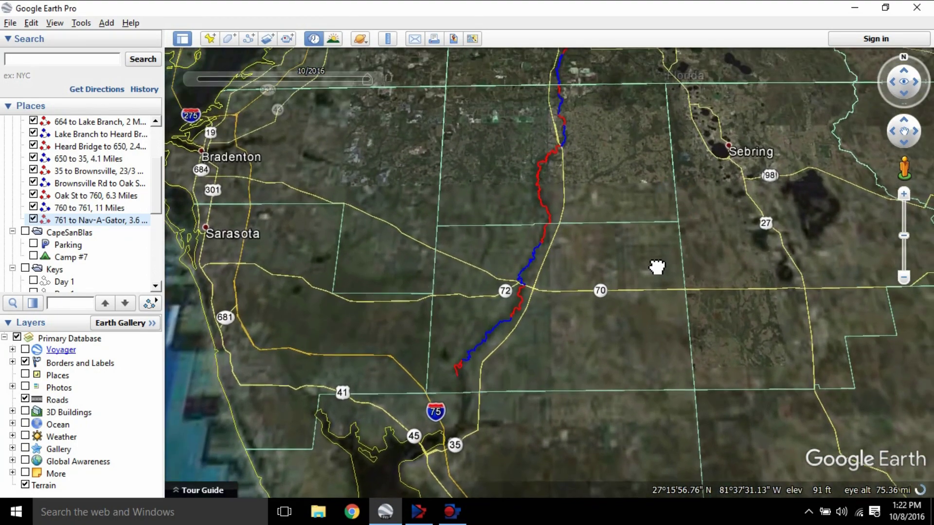
pyautogui.scroll(-2, 654, 263)
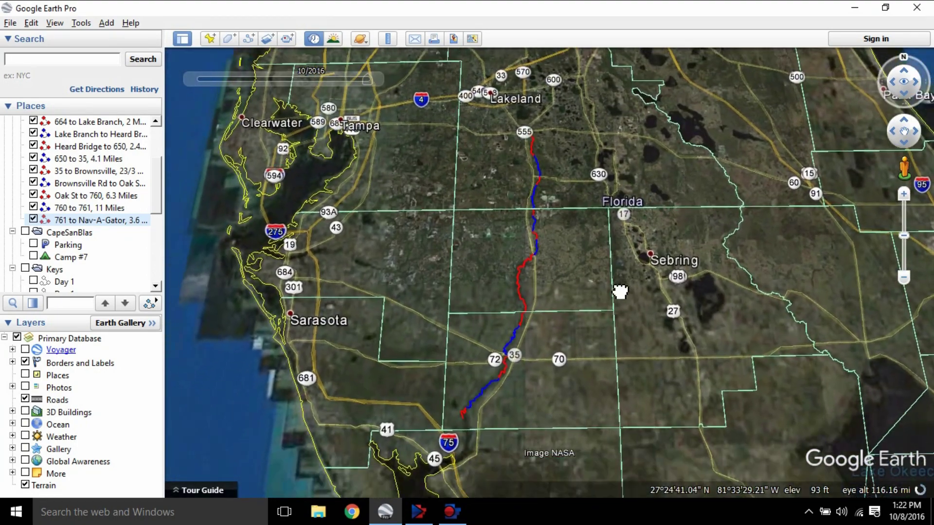
# Step the imagery through 2009, 2004, 1994 and back to 2016, then turn historical imagery off
pyautogui.click(323, 79)
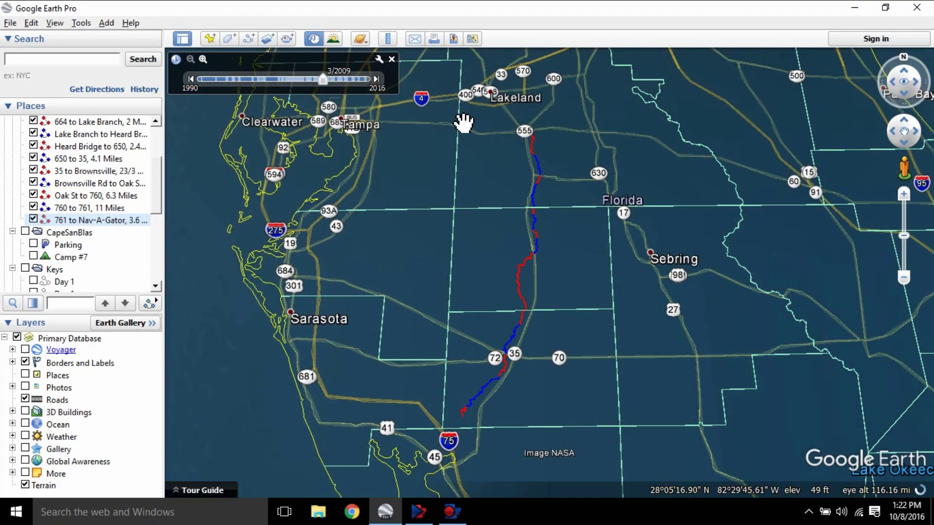
pyautogui.click(293, 79)
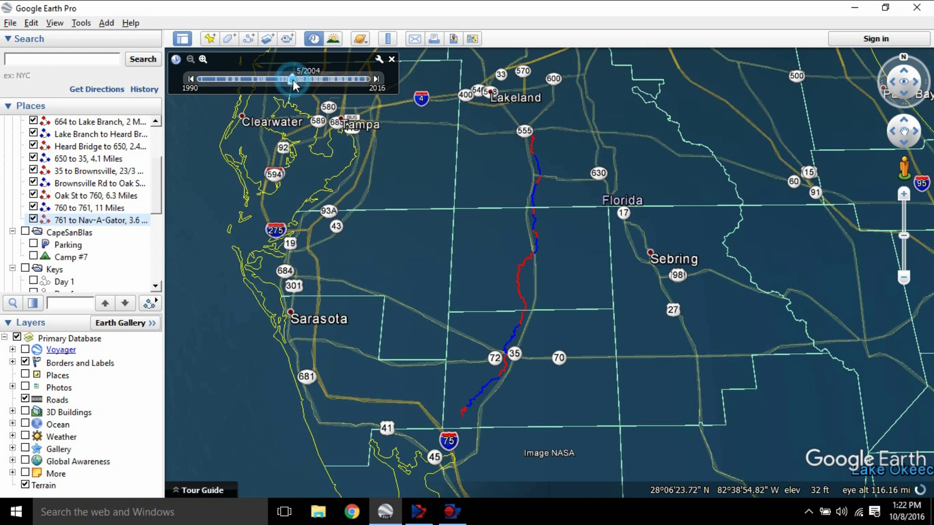
pyautogui.click(228, 79)
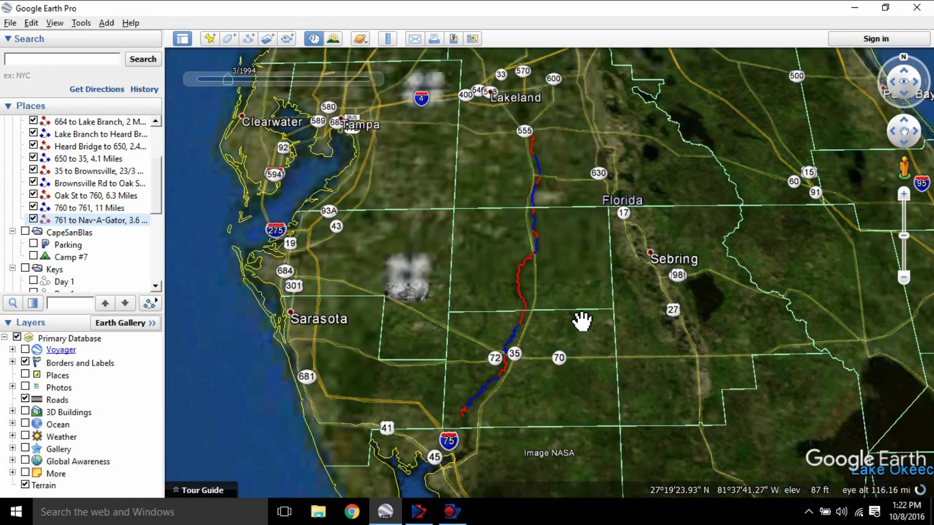
pyautogui.moveTo(717, 378); pyautogui.dragTo(620, 280)
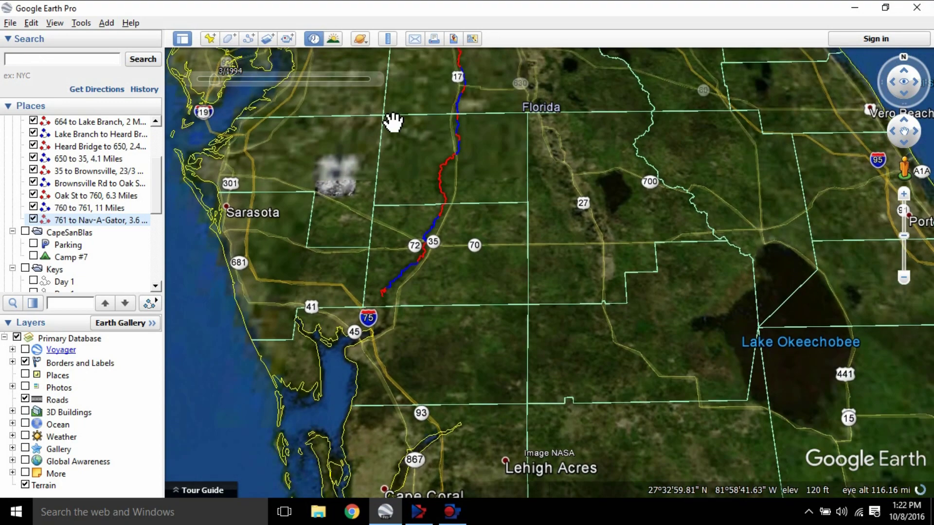
pyautogui.click(367, 80)
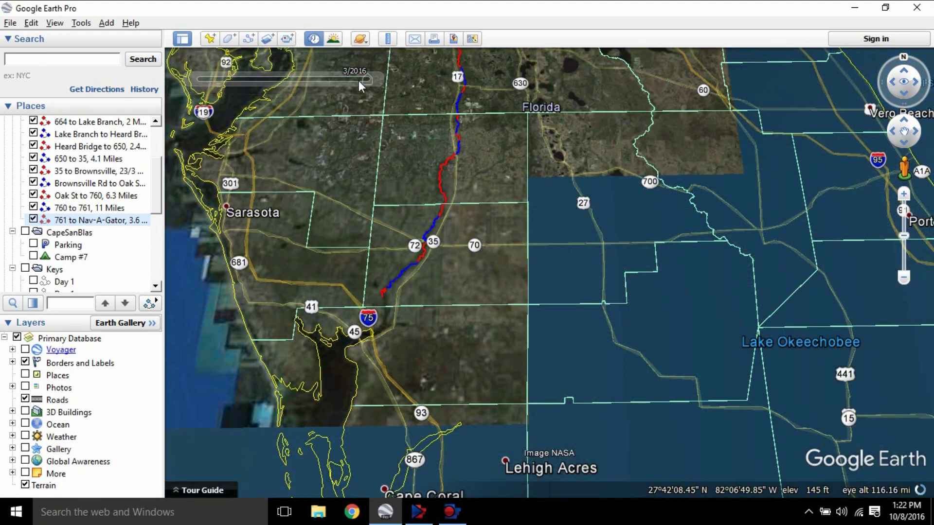
pyautogui.click(392, 57)
pyautogui.moveTo(448, 317); pyautogui.dragTo(448, 317)
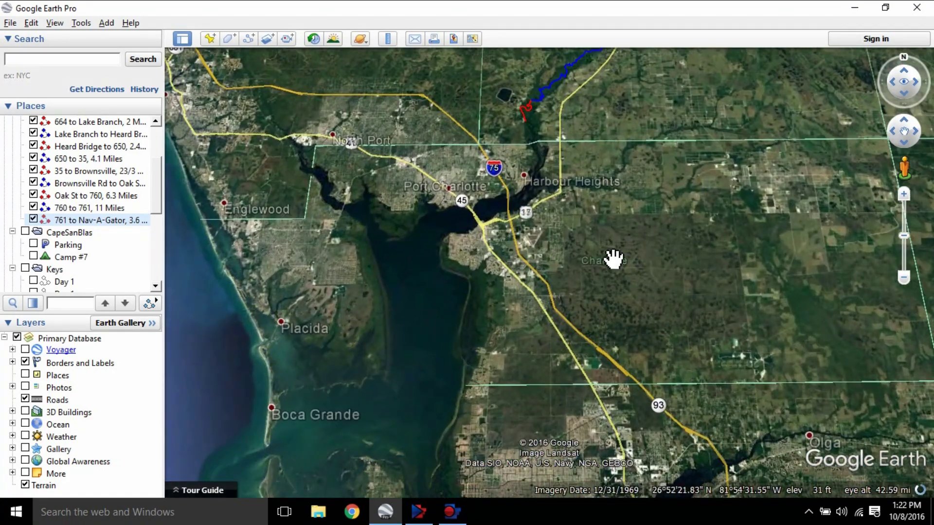
# Pan along the harbour coastline to the route's end near Cow Island and Lettuce Lake
pyautogui.moveTo(616, 161); pyautogui.dragTo(652, 129)
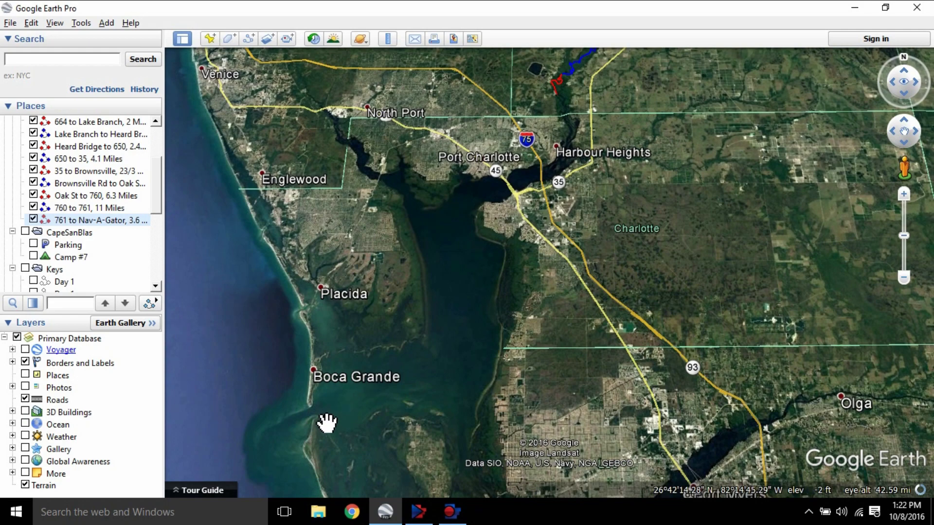
pyautogui.moveTo(431, 232); pyautogui.dragTo(386, 394)
pyautogui.scroll(3, 583, 305)
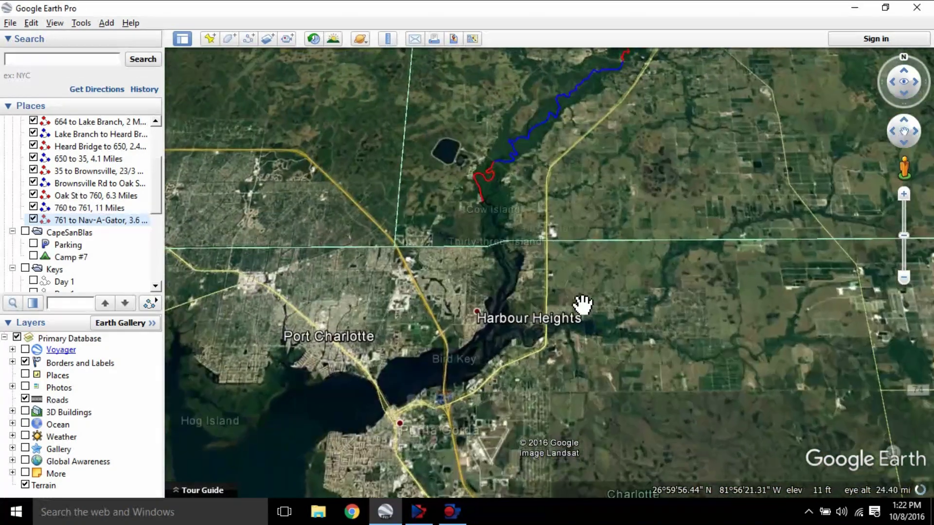
pyautogui.scroll(2, 582, 296)
pyautogui.moveTo(476, 200); pyautogui.dragTo(525, 403)
pyautogui.scroll(3, 524, 298)
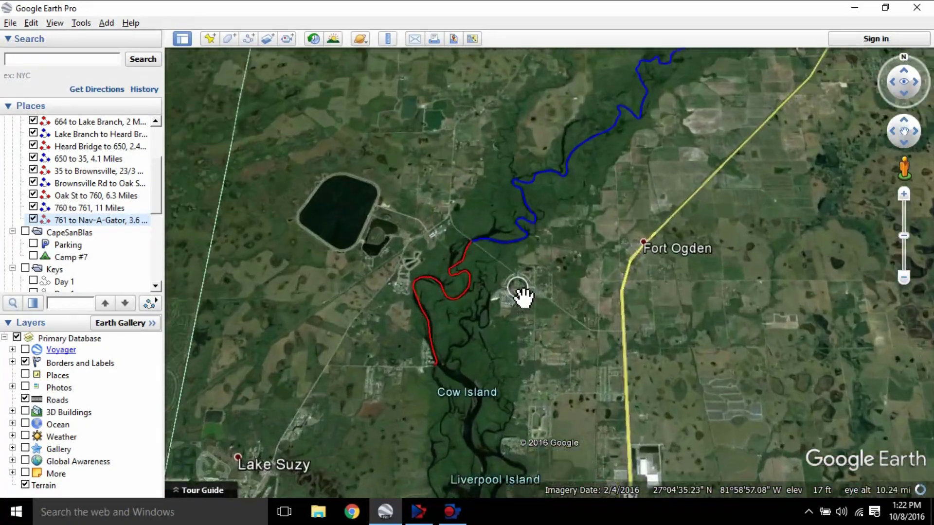
pyautogui.scroll(3, 521, 294)
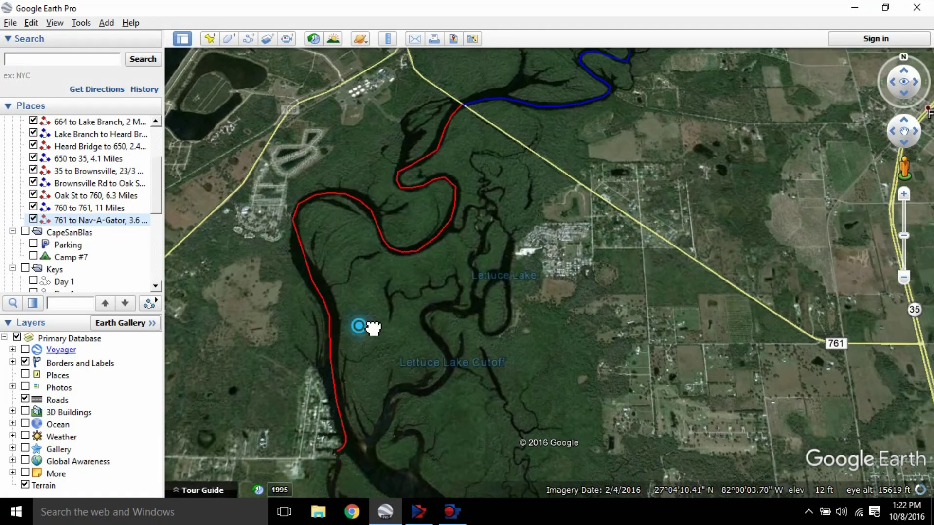
pyautogui.moveTo(372, 328); pyautogui.dragTo(477, 311)
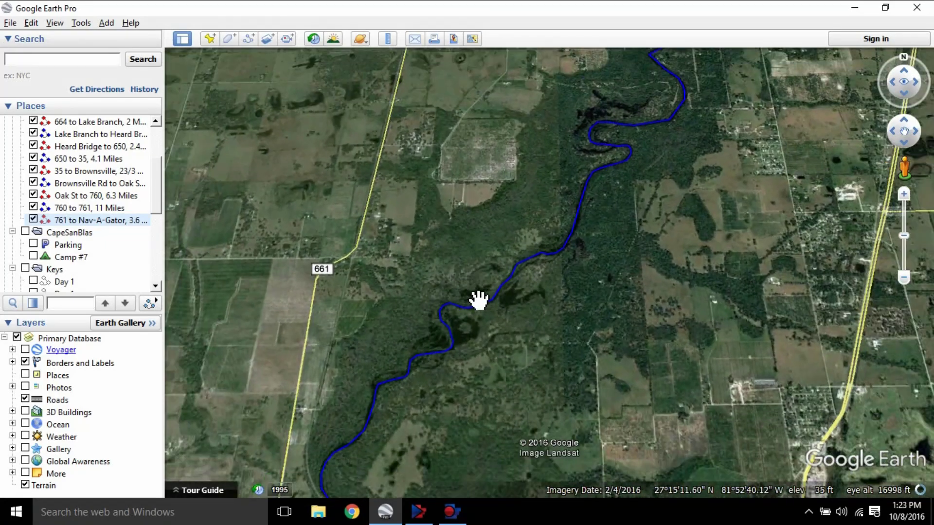
# Zoom into a river bend and follow the red route north toward Gardner
pyautogui.doubleClick(600, 188)
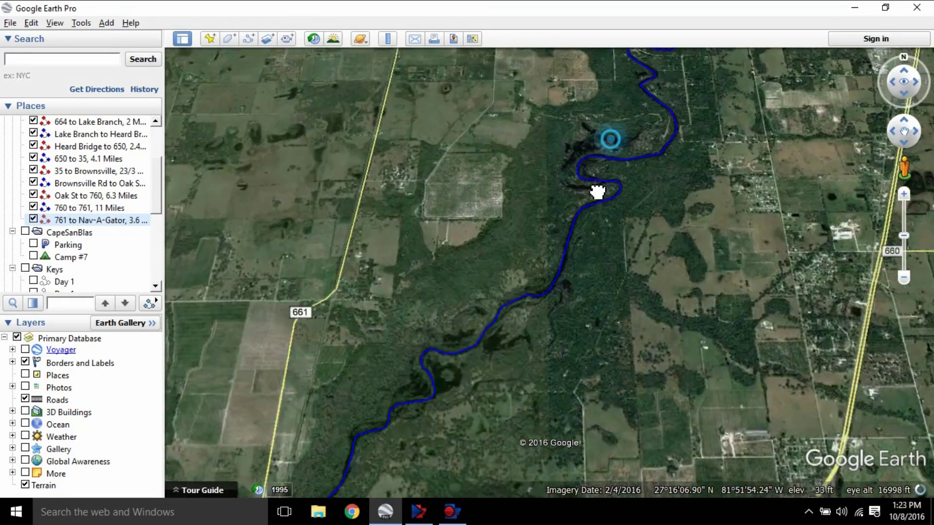
pyautogui.scroll(-3, 561, 223)
pyautogui.moveTo(606, 115); pyautogui.dragTo(591, 195)
pyautogui.moveTo(648, 176); pyautogui.dragTo(632, 219)
pyautogui.moveTo(576, 180); pyautogui.dragTo(517, 280)
pyautogui.moveTo(424, 195); pyautogui.dragTo(356, 244)
pyautogui.moveTo(336, 165); pyautogui.dragTo(383, 296)
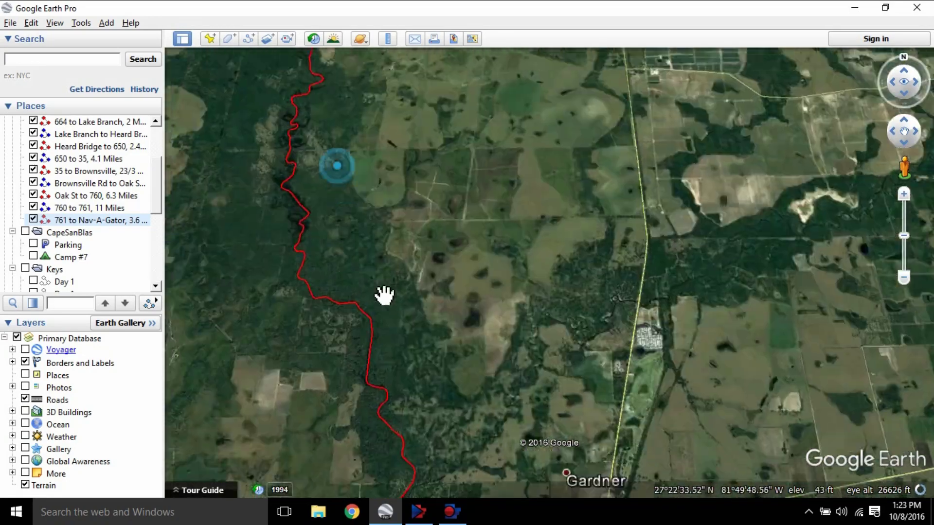
pyautogui.moveTo(299, 184); pyautogui.dragTo(371, 297)
pyautogui.scroll(3, 384, 319)
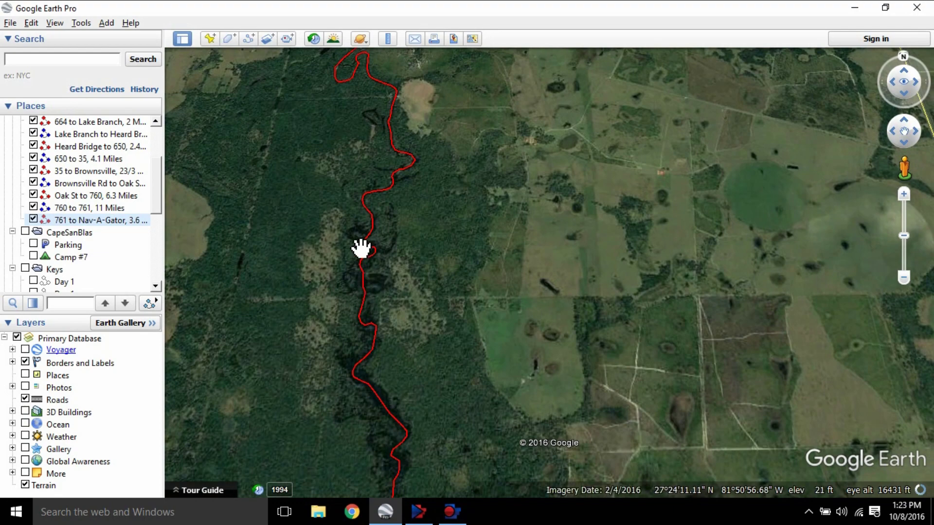
pyautogui.moveTo(436, 140); pyautogui.dragTo(534, 279)
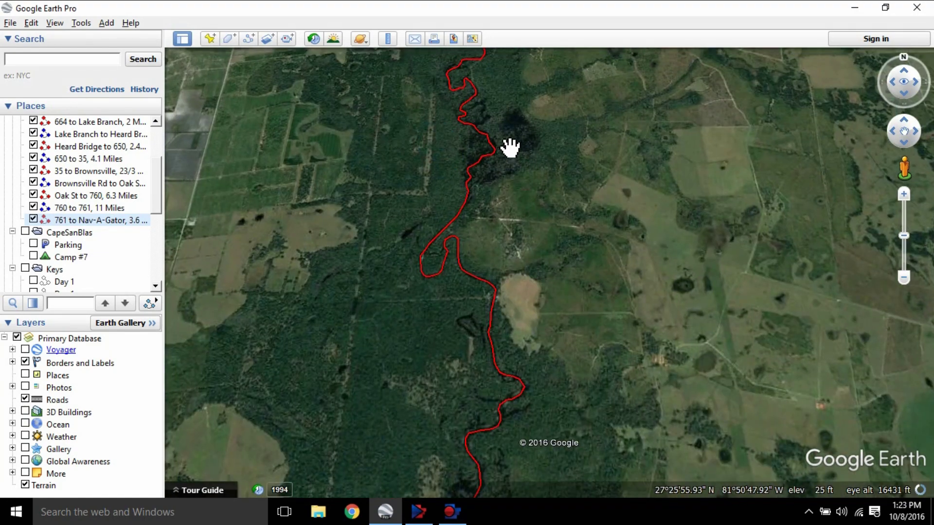
pyautogui.moveTo(510, 159); pyautogui.dragTo(538, 248)
pyautogui.scroll(2, 535, 239)
pyautogui.moveTo(525, 225); pyautogui.dragTo(542, 267)
pyautogui.moveTo(558, 385); pyautogui.dragTo(564, 259)
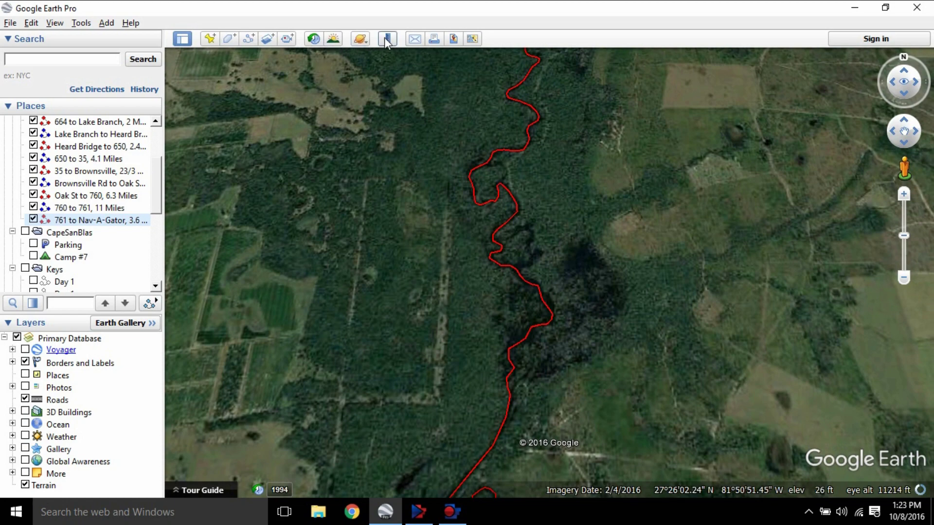
# Compare this stretch with 2014 historical imagery, then return to current 2016 imagery
pyautogui.click(316, 39)
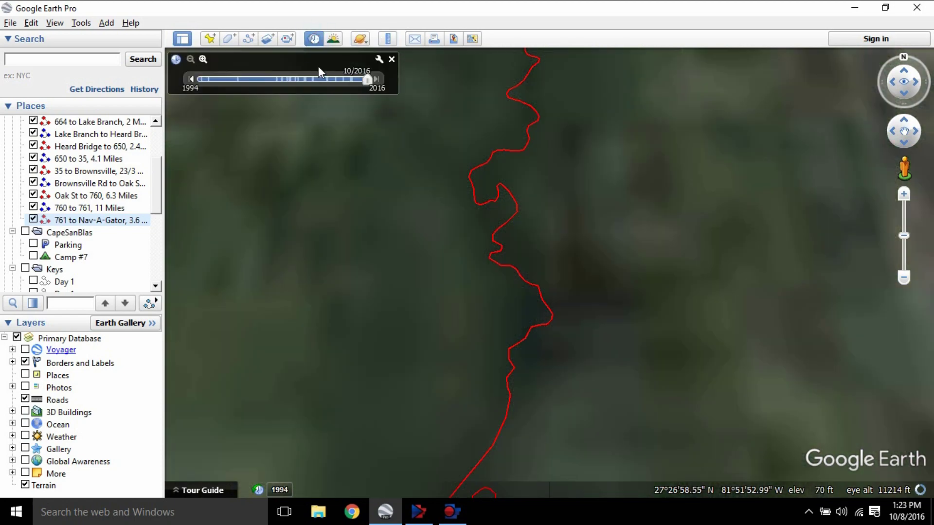
pyautogui.click(353, 81)
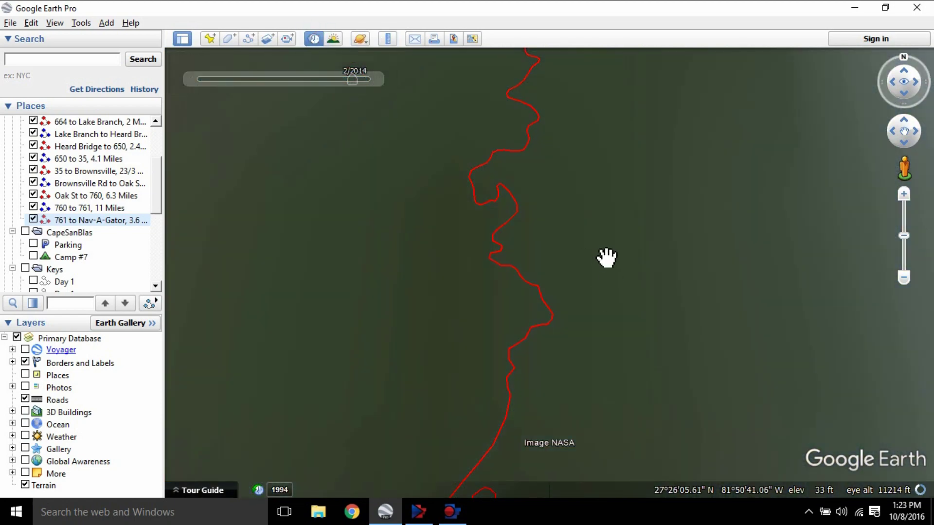
pyautogui.scroll(-3, 545, 252)
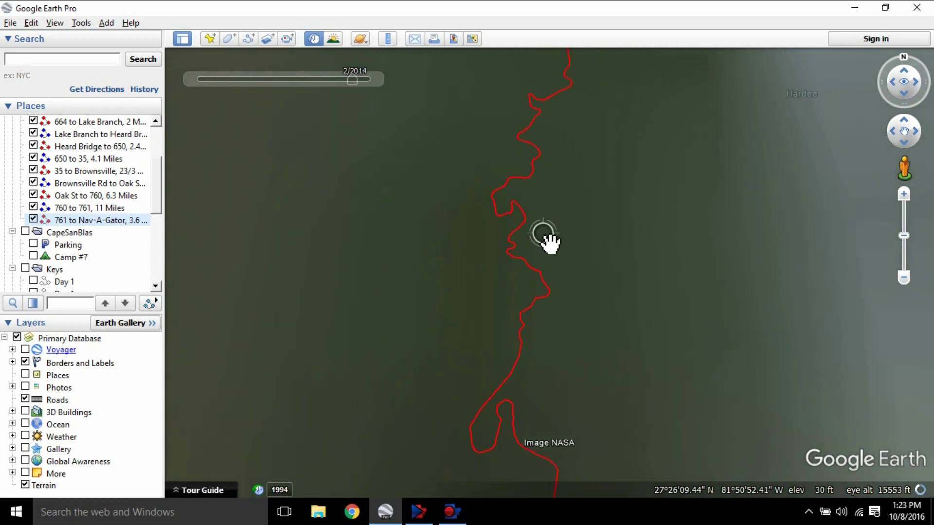
pyautogui.scroll(3, 548, 243)
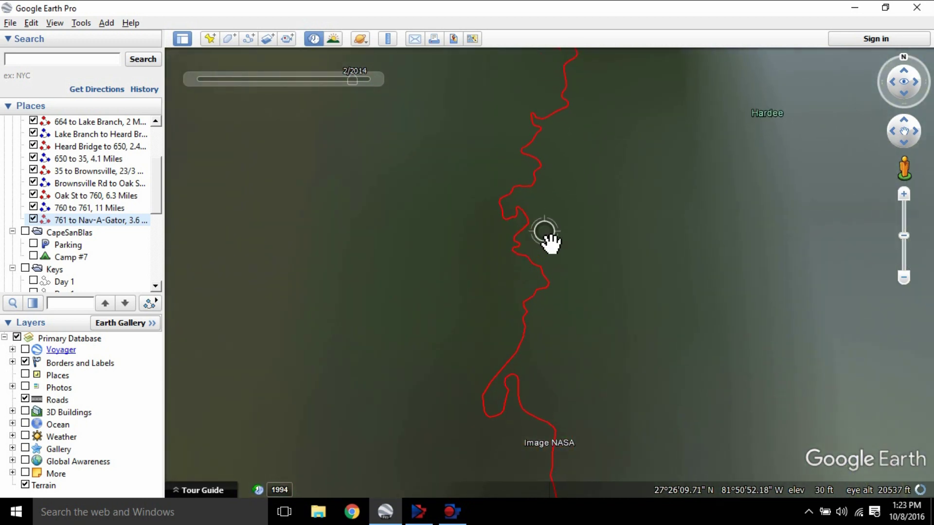
pyautogui.click(367, 80)
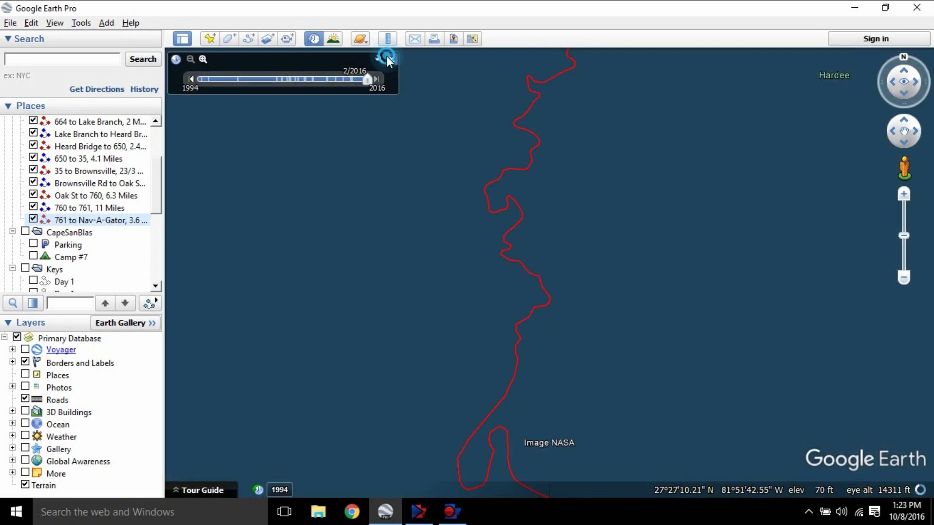
pyautogui.click(388, 60)
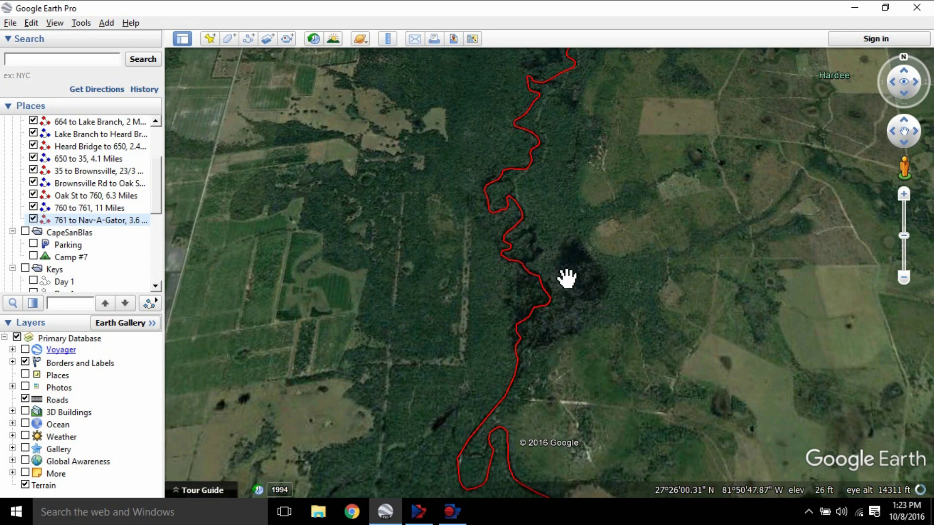
# Zoom out, move south past Arcadia and Nocatee, and zoom in where blue meets red at road 761
pyautogui.scroll(-5, 567, 267)
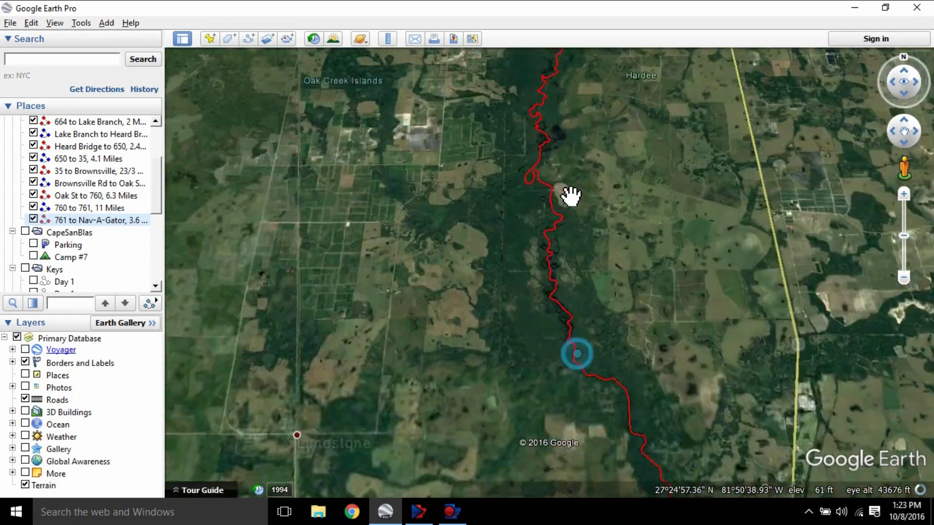
pyautogui.moveTo(611, 378); pyautogui.dragTo(603, 204)
pyautogui.moveTo(502, 400); pyautogui.dragTo(548, 336)
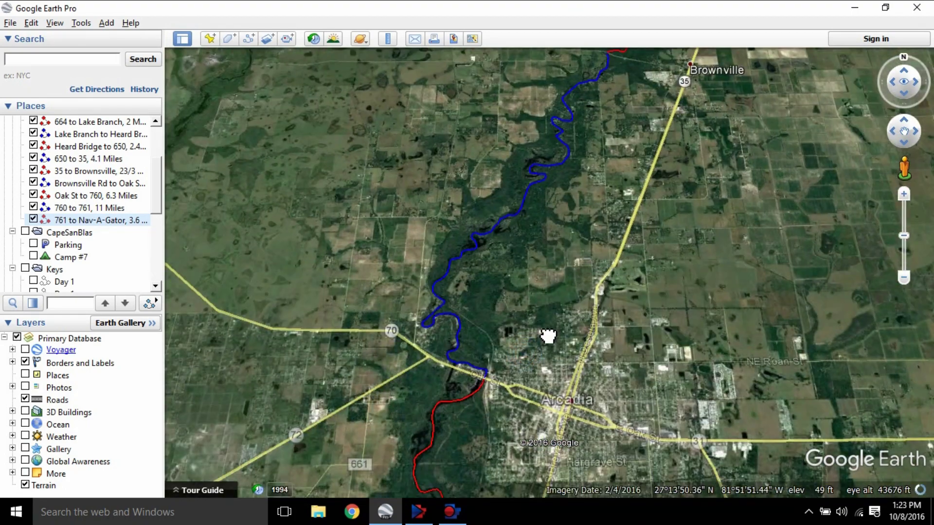
pyautogui.press('Down')
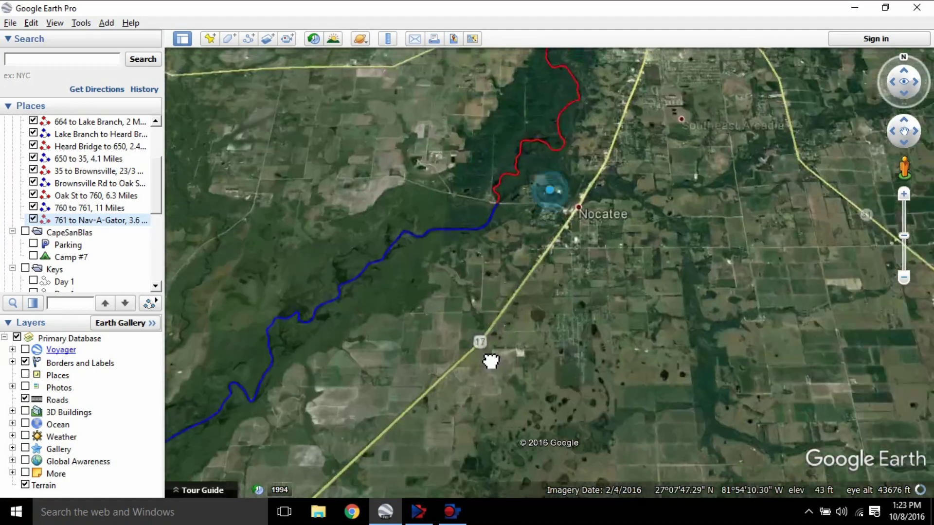
pyautogui.scroll(4, 603, 226)
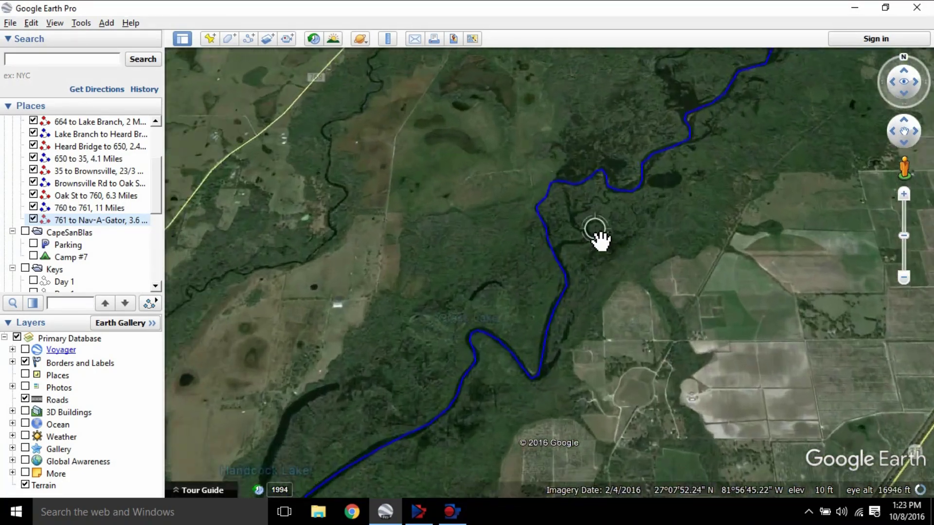
pyautogui.scroll(4, 601, 238)
pyautogui.moveTo(619, 198); pyautogui.dragTo(606, 249)
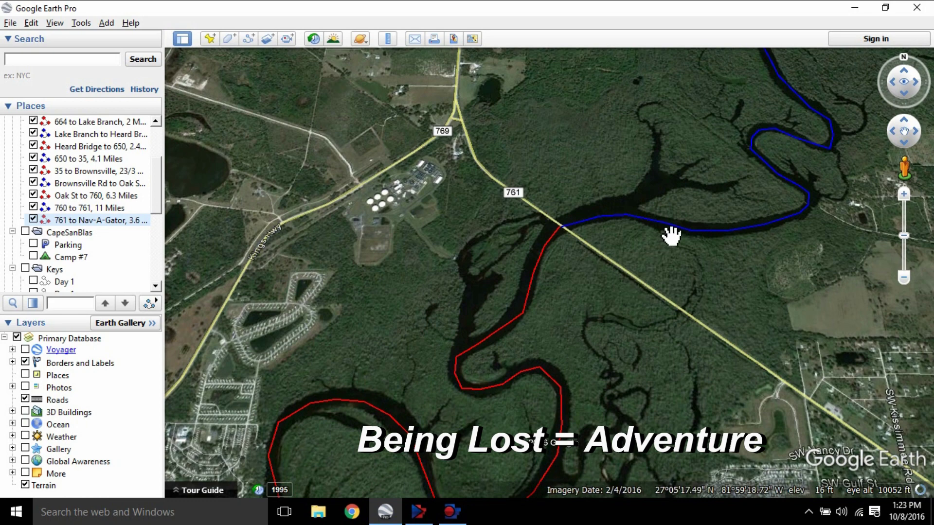
# Bring Lettuce Lake into view and zoom into the red segment's tight bends west of Hwy 761
pyautogui.moveTo(620, 387); pyautogui.dragTo(626, 110)
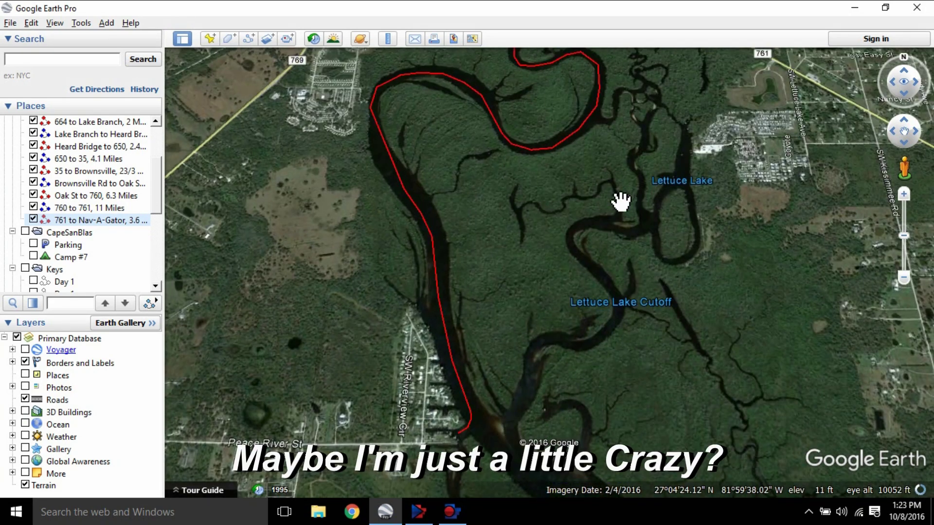
pyautogui.moveTo(586, 177); pyautogui.dragTo(550, 306)
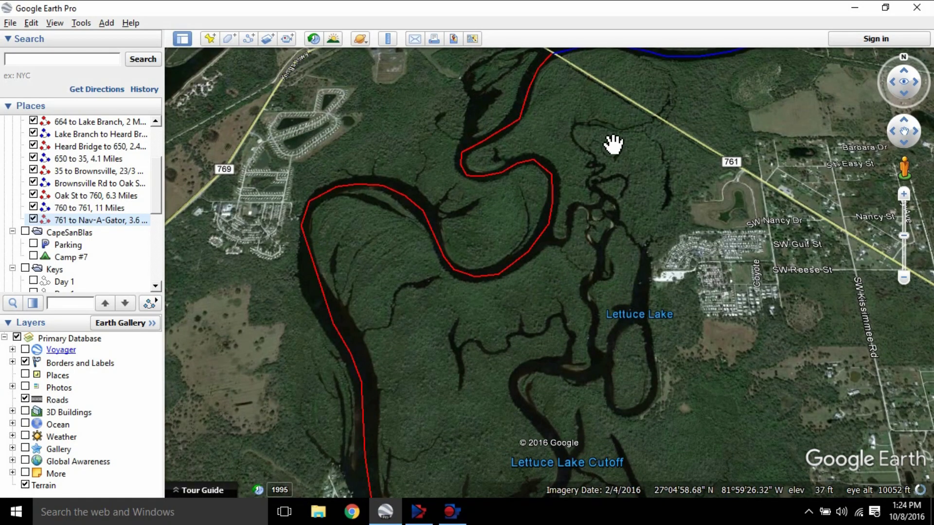
pyautogui.scroll(3, 468, 147)
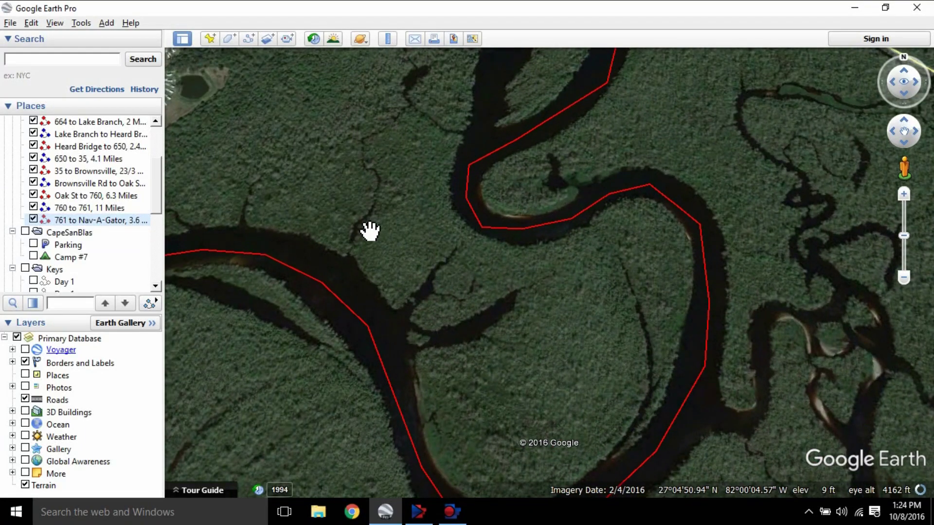
pyautogui.moveTo(645, 335); pyautogui.dragTo(653, 295)
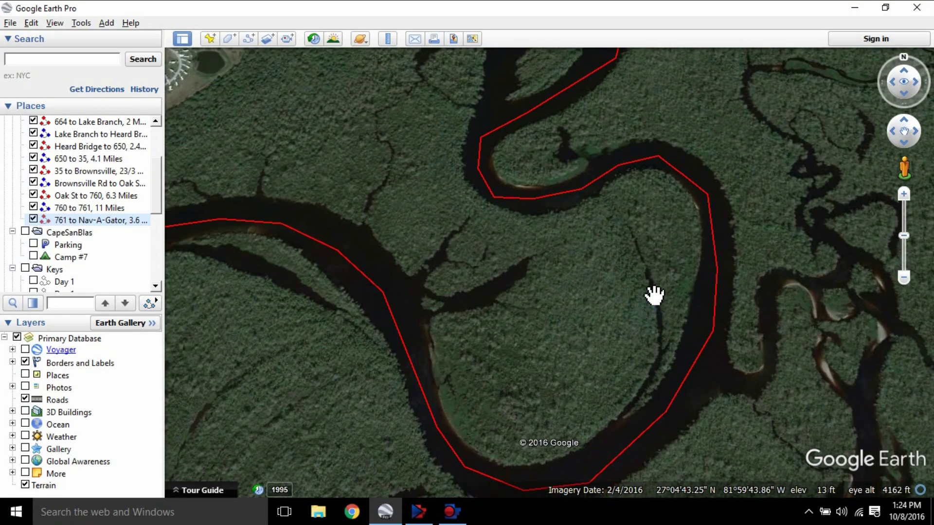
pyautogui.scroll(-3, 648, 282)
pyautogui.scroll(2, 601, 233)
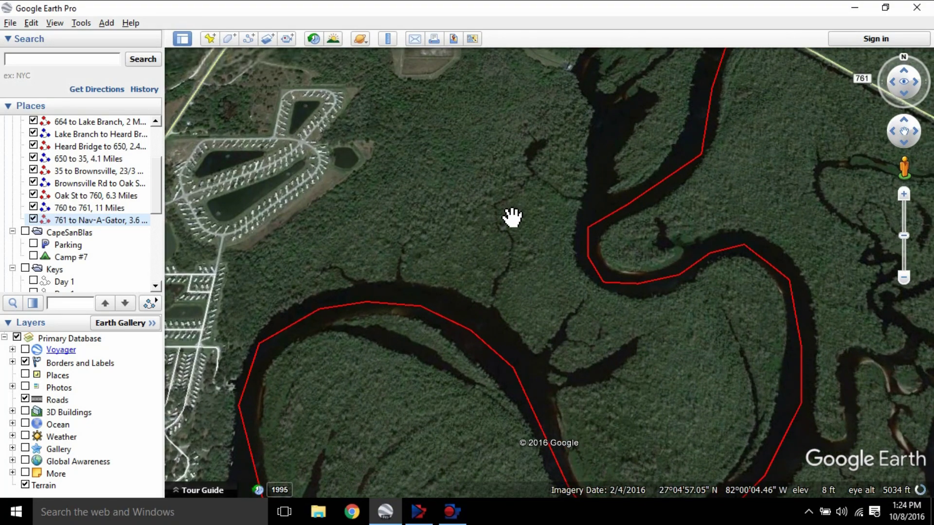
pyautogui.moveTo(843, 237); pyautogui.dragTo(709, 236)
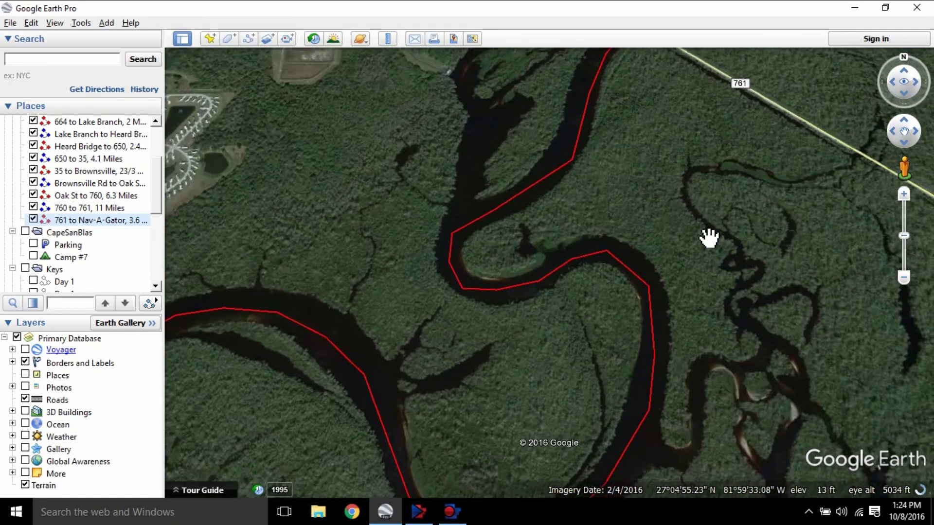
pyautogui.scroll(-3, 705, 233)
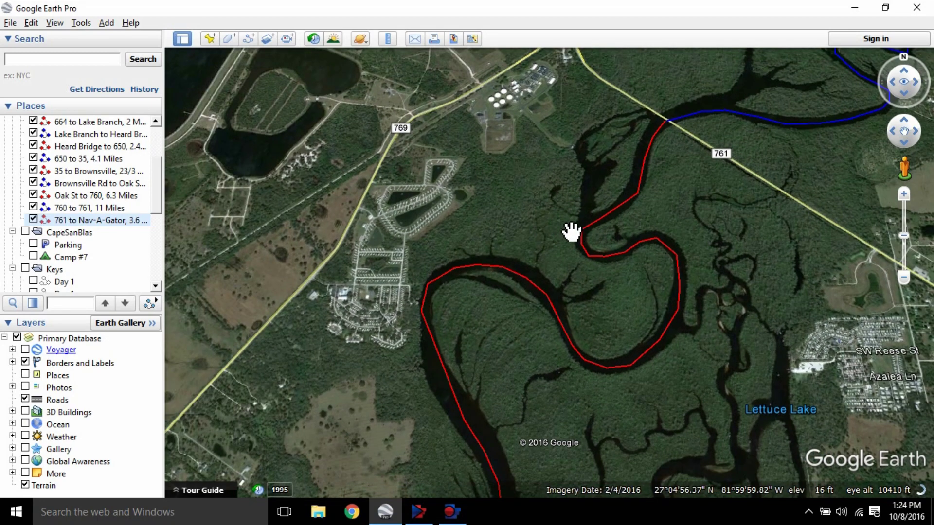
# Zoom out to see the whole route, then zoom in on its northern end near Homeland
pyautogui.doubleClick(747, 199)
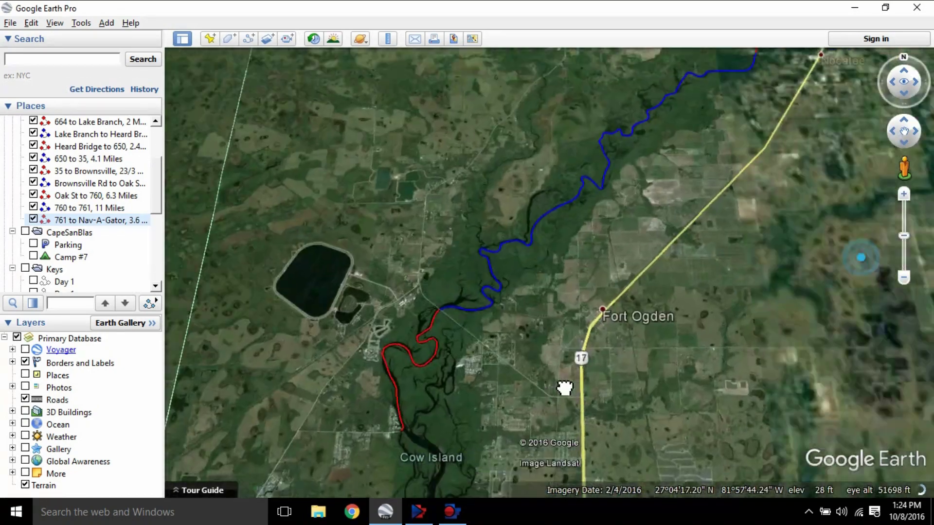
pyautogui.doubleClick(590, 267)
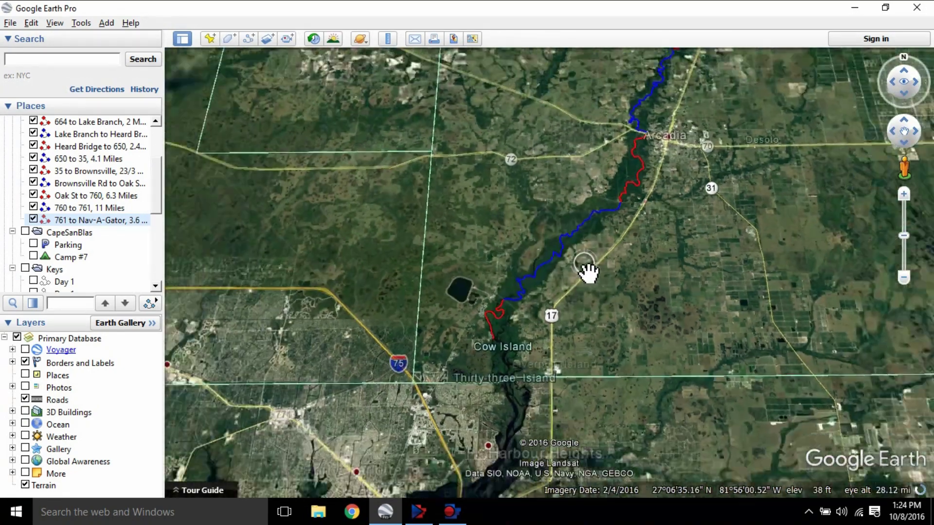
pyautogui.scroll(-2, 589, 273)
pyautogui.moveTo(671, 143); pyautogui.dragTo(592, 316)
pyautogui.scroll(-2, 591, 312)
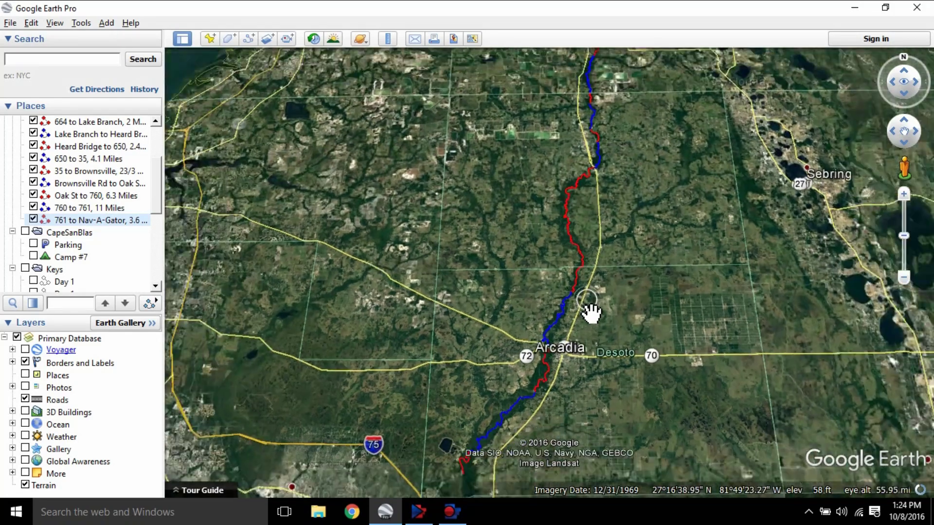
pyautogui.doubleClick(656, 272)
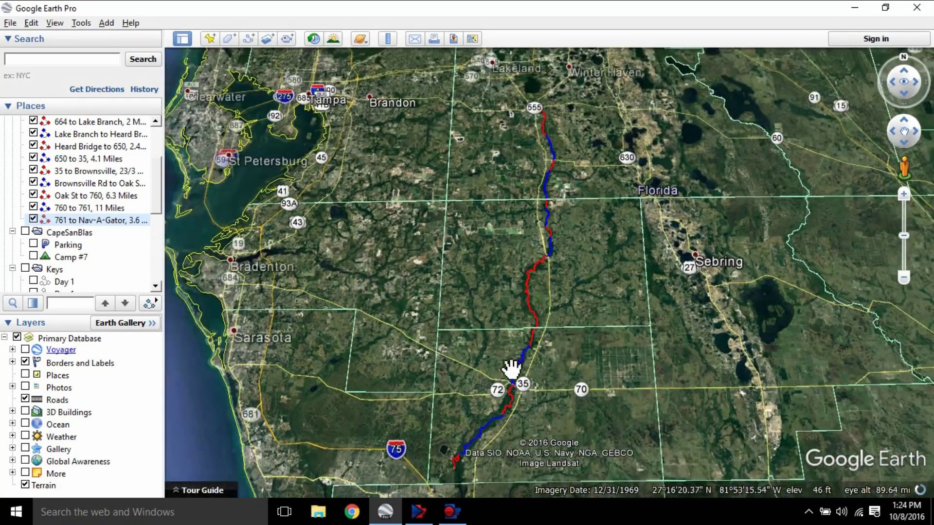
pyautogui.doubleClick(508, 366)
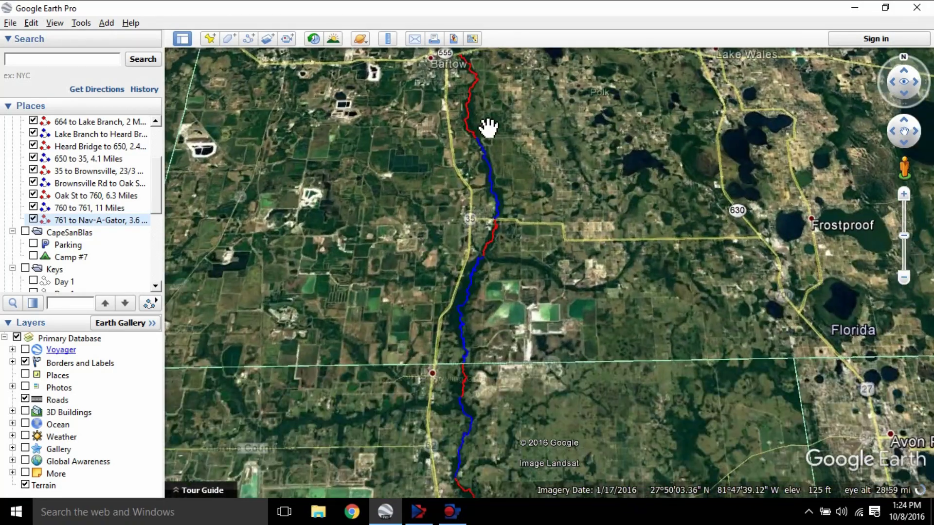
pyautogui.doubleClick(541, 143)
pyautogui.doubleClick(568, 160)
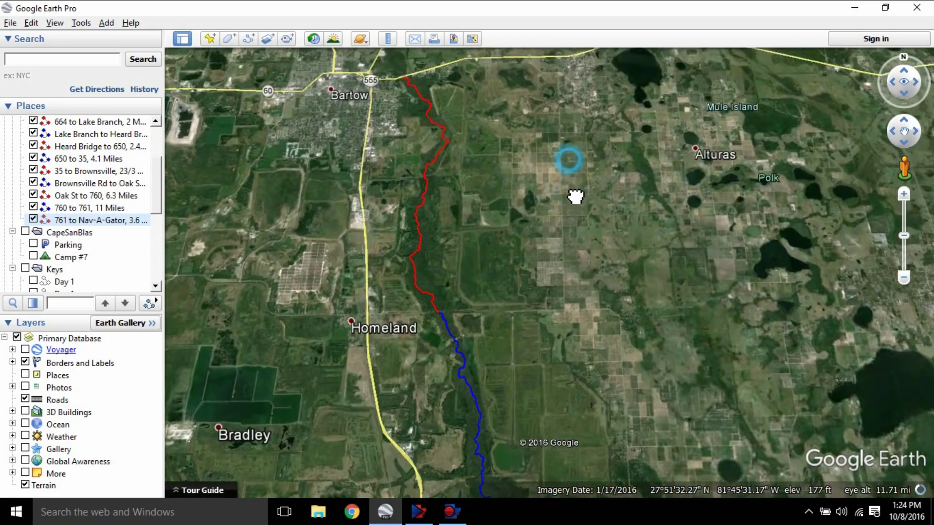
# Rotate the map and pan until Fort Meade and its short red segment are in view
pyautogui.moveTo(646, 292); pyautogui.dragTo(592, 180)
pyautogui.scroll(-3, 602, 206)
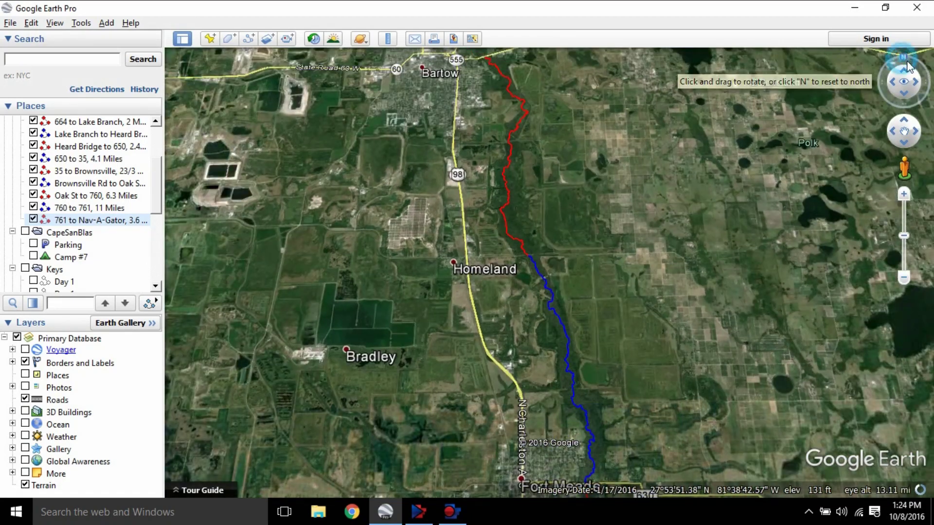
pyautogui.moveTo(900, 60); pyautogui.dragTo(927, 81)
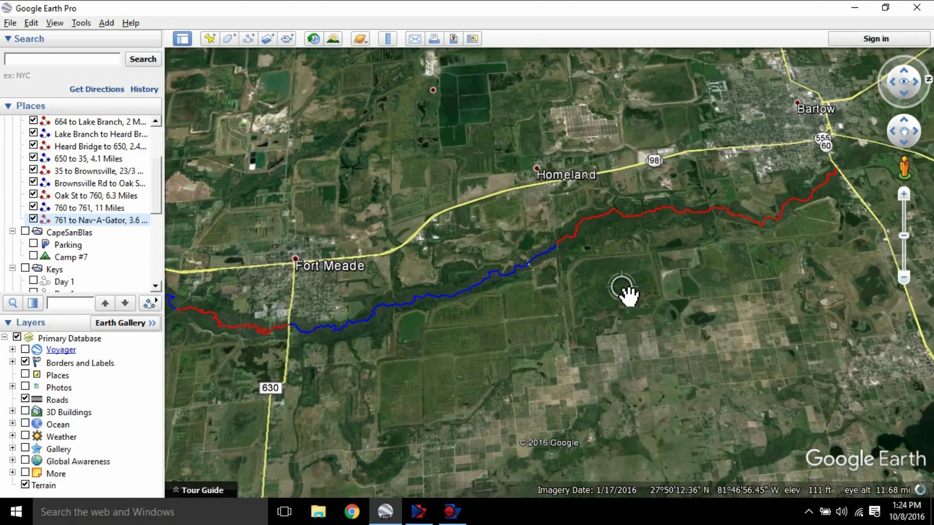
pyautogui.doubleClick(672, 284)
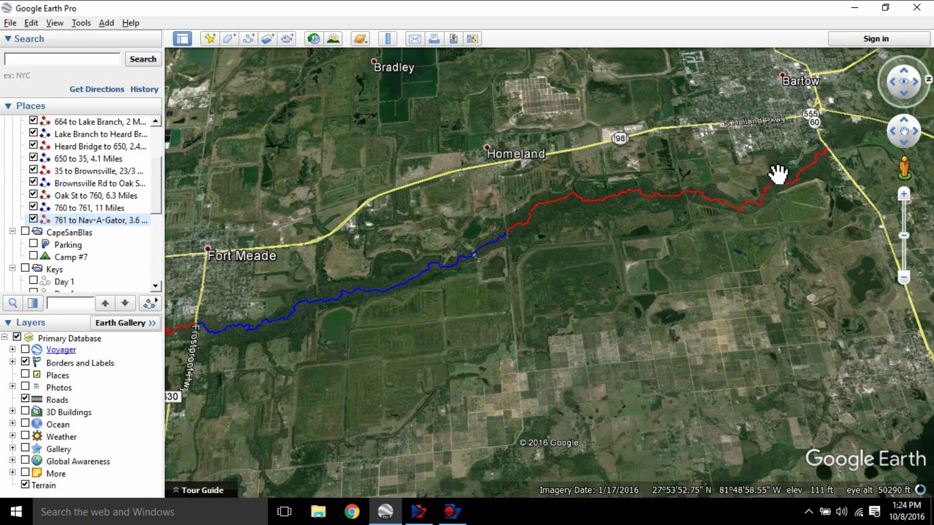
pyautogui.scroll(3, 531, 227)
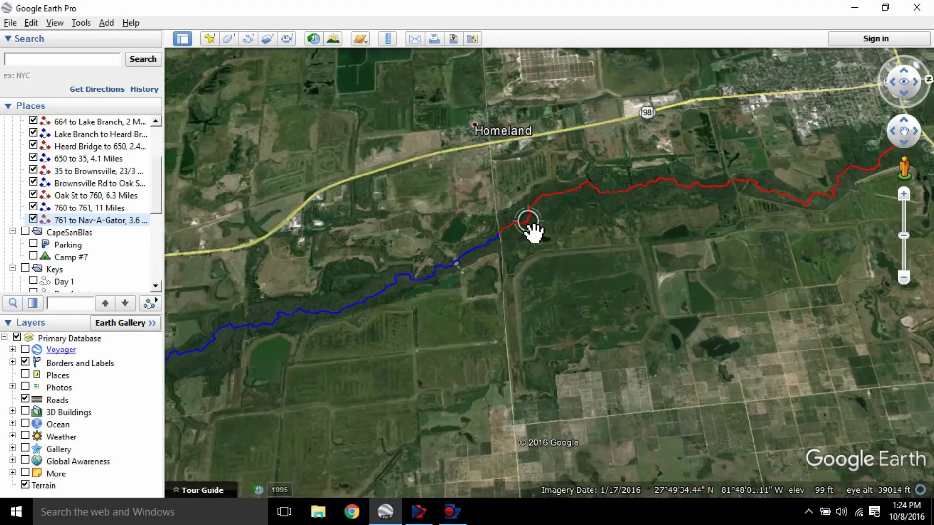
pyautogui.moveTo(440, 291); pyautogui.dragTo(533, 263)
pyautogui.scroll(-2, 534, 263)
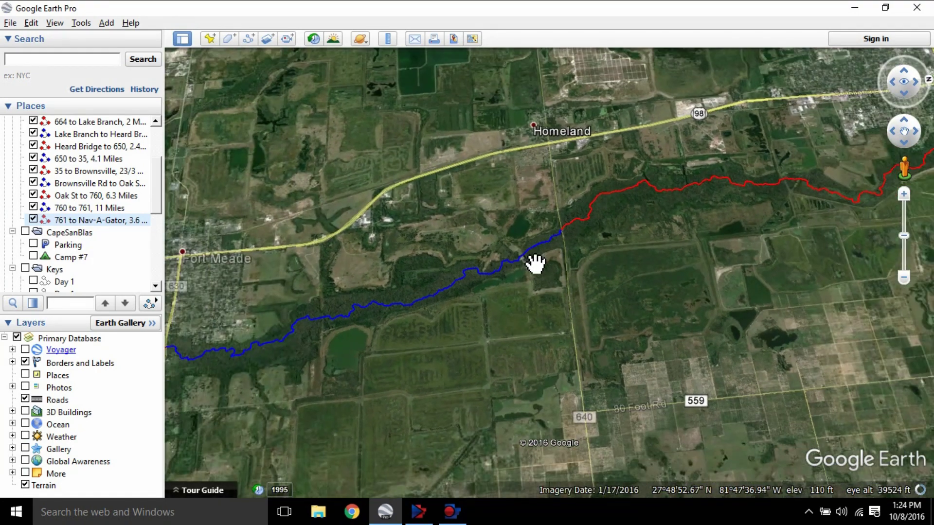
pyautogui.moveTo(446, 333); pyautogui.dragTo(723, 267)
pyautogui.moveTo(452, 308); pyautogui.dragTo(626, 314)
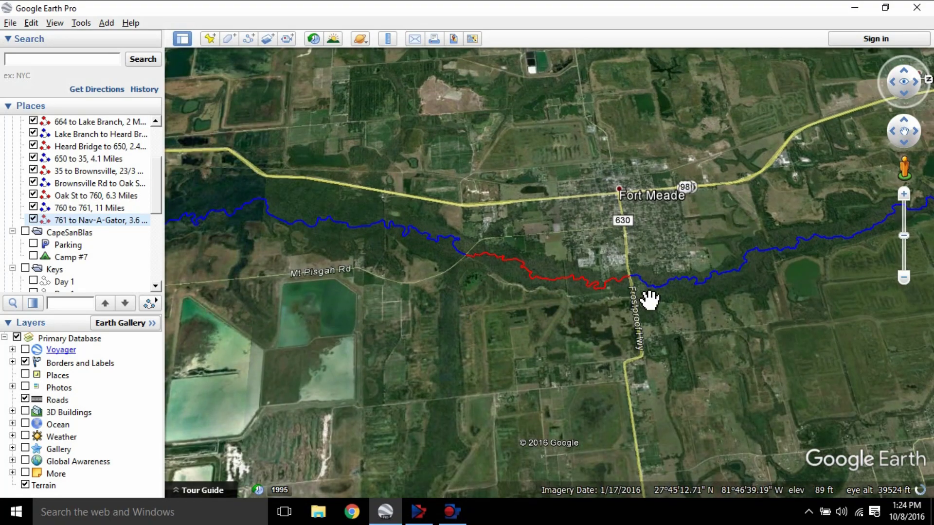
# Follow the river west of Fort Meade to the blue stretch near route 35
pyautogui.moveTo(561, 291); pyautogui.dragTo(731, 306)
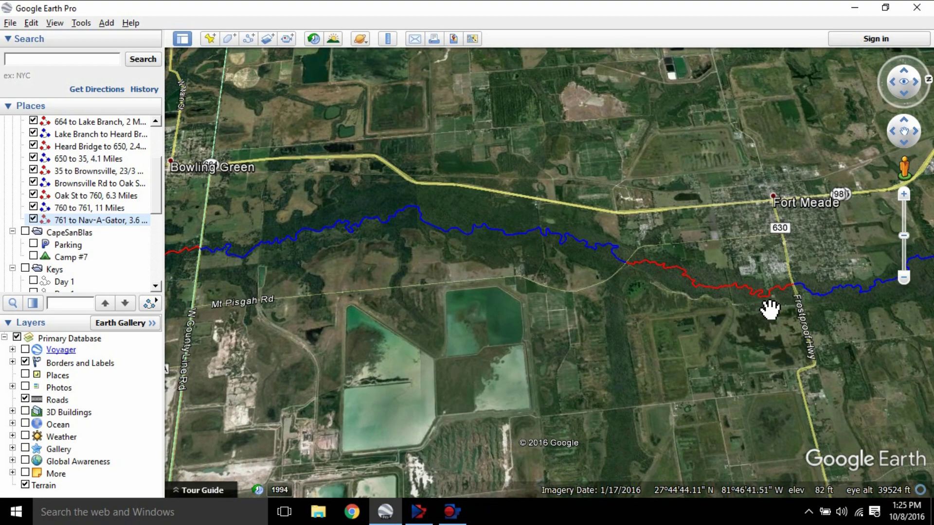
pyautogui.scroll(5, 764, 303)
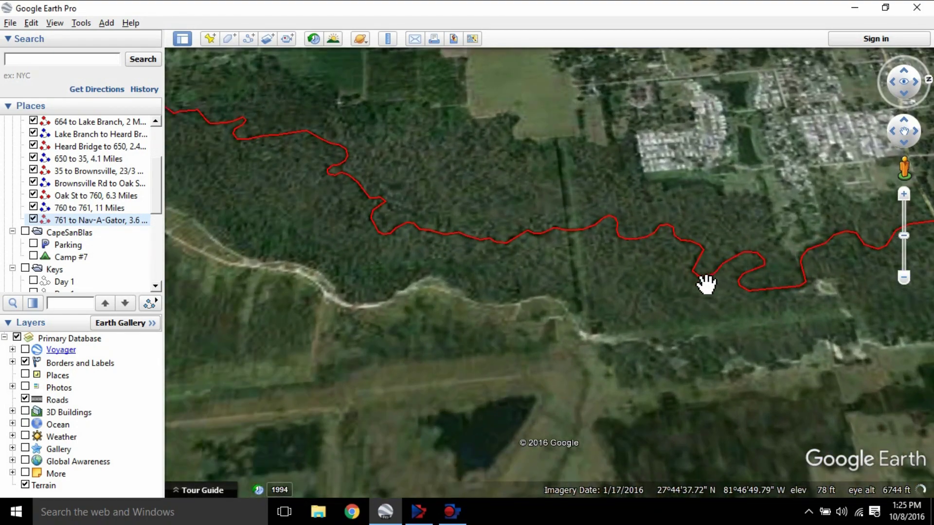
pyautogui.scroll(-3, 555, 252)
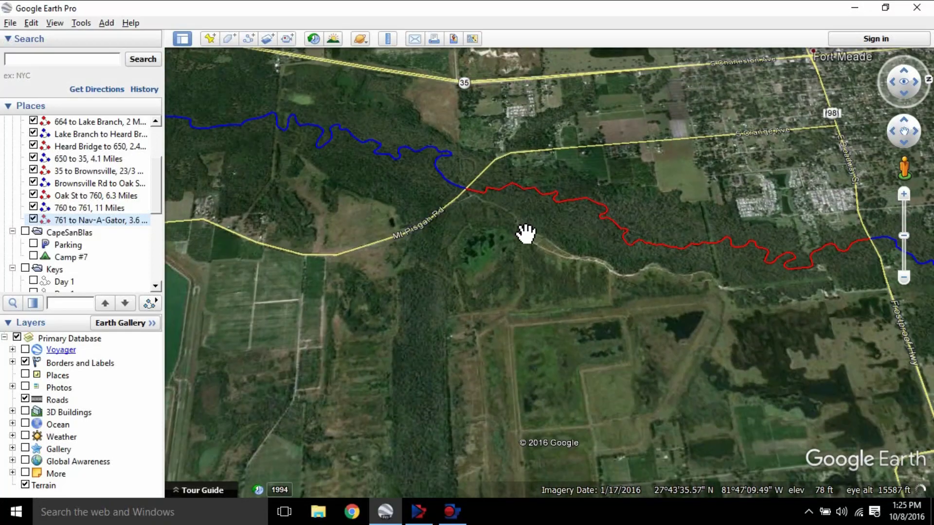
pyautogui.moveTo(532, 231); pyautogui.dragTo(512, 281)
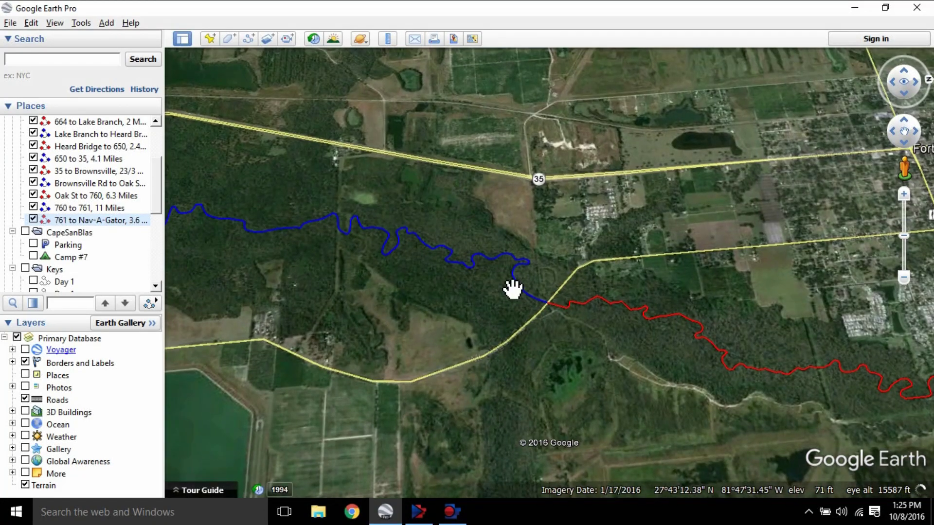
pyautogui.moveTo(390, 255); pyautogui.dragTo(666, 306)
pyautogui.scroll(-5, 666, 306)
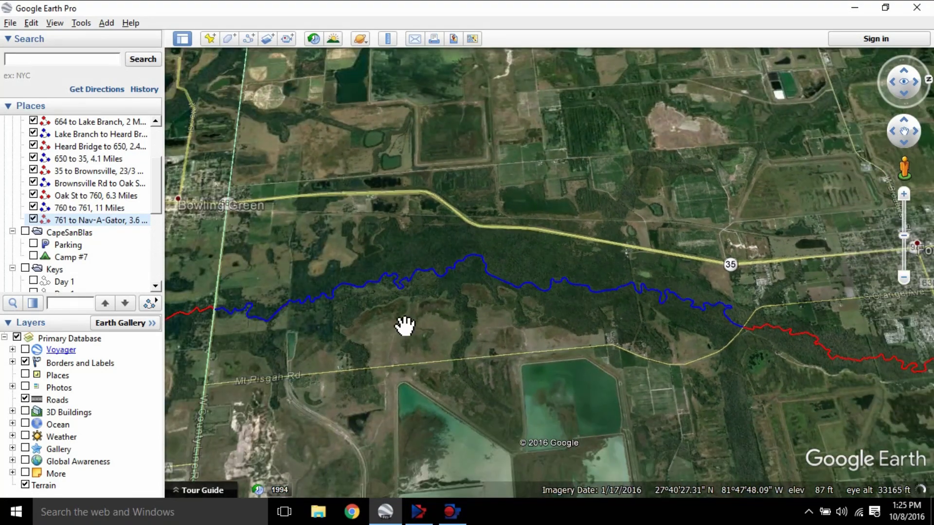
pyautogui.scroll(3, 557, 319)
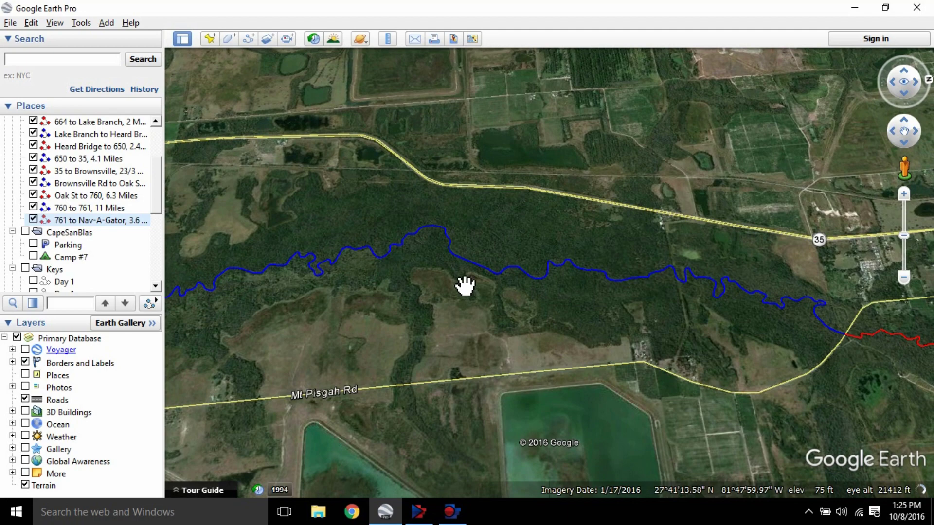
pyautogui.scroll(-4, 389, 258)
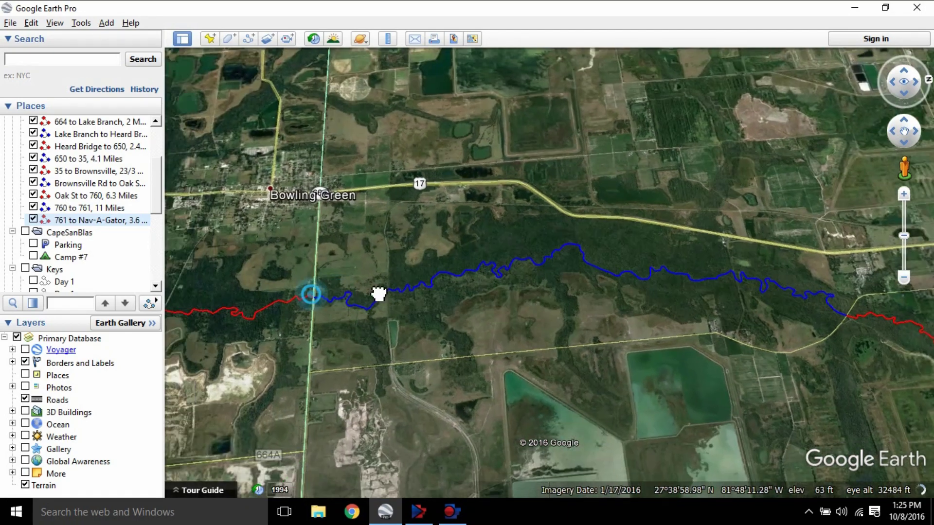
# Continue along the river past Bowling Green and Heard Bridge Rd toward Wauchula
pyautogui.moveTo(378, 294); pyautogui.dragTo(639, 292)
pyautogui.moveTo(421, 323); pyautogui.dragTo(589, 298)
pyautogui.scroll(3, 419, 333)
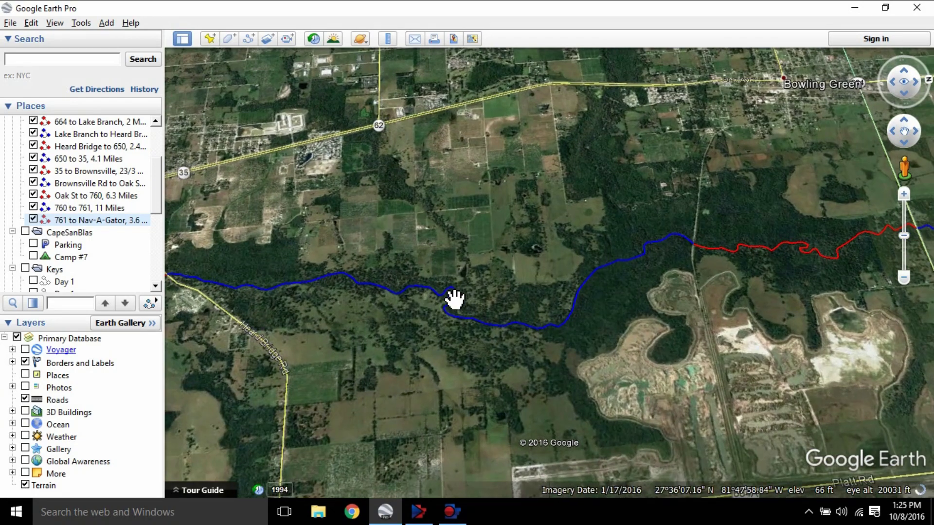
pyautogui.scroll(3, 457, 296)
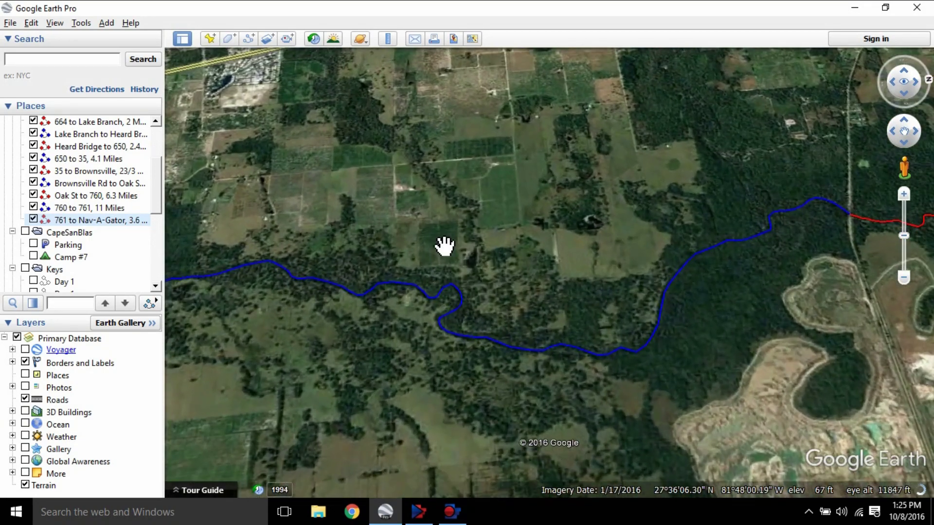
pyautogui.moveTo(453, 376); pyautogui.dragTo(526, 288)
pyautogui.scroll(-2, 525, 288)
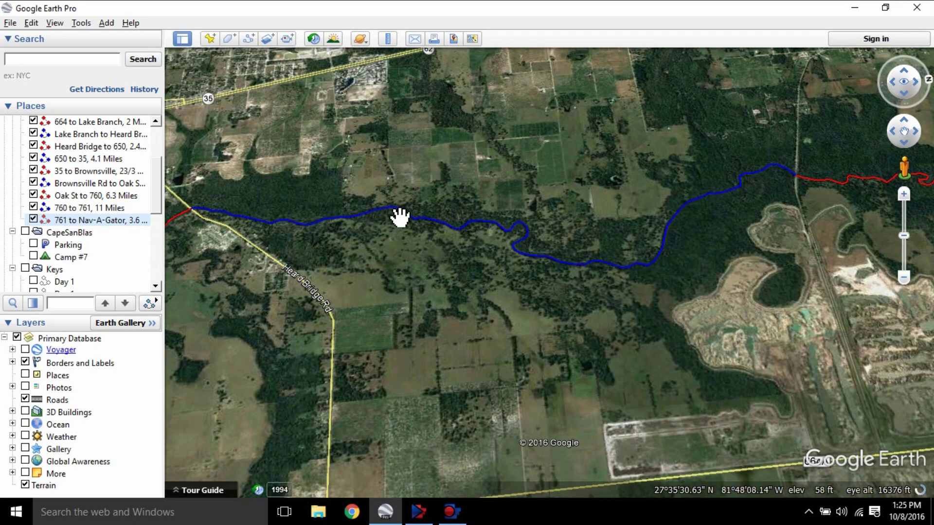
pyautogui.scroll(-5, 448, 243)
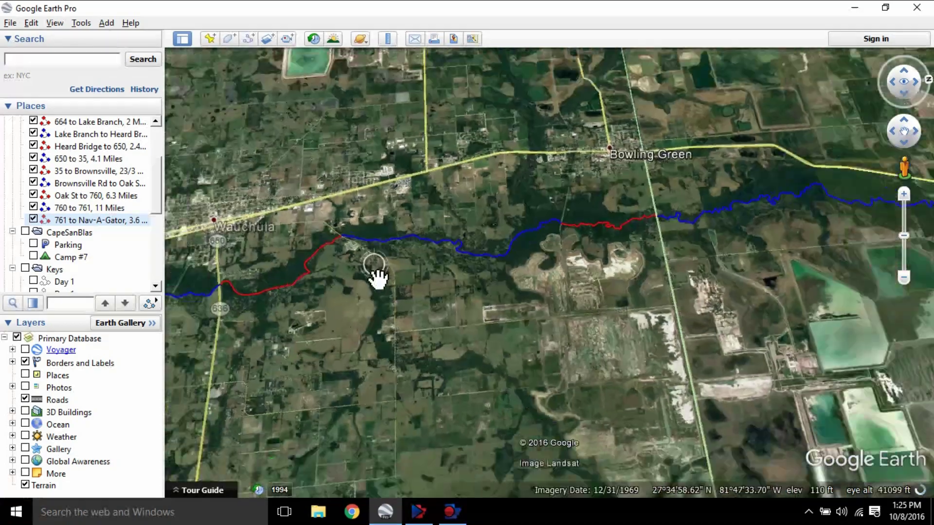
# Reset the map to north-up and move south to zoom in near Fort Ogden and Cow Island
pyautogui.scroll(-5, 552, 252)
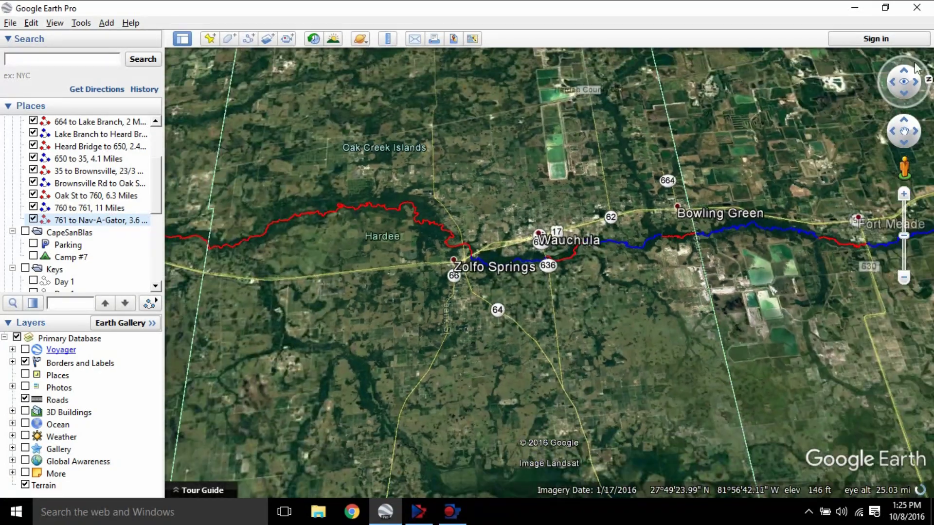
pyautogui.click(929, 83)
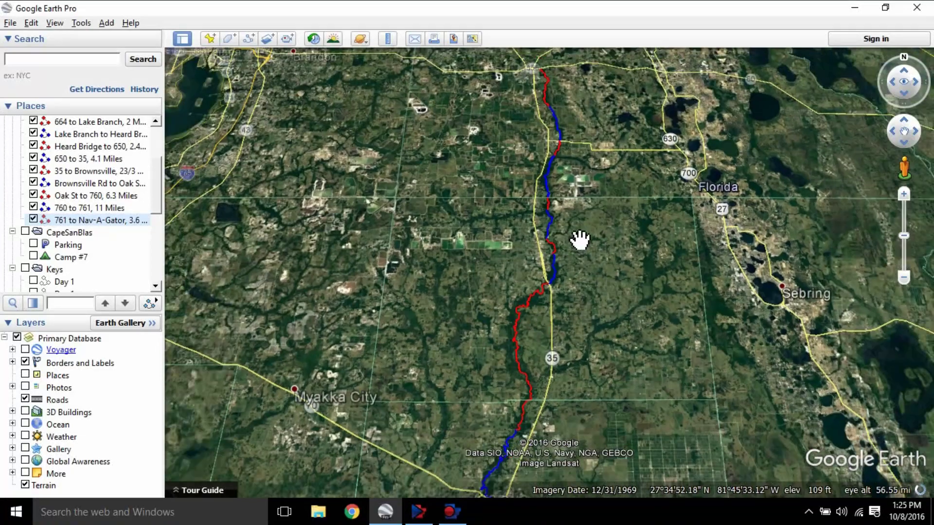
pyautogui.moveTo(655, 342); pyautogui.dragTo(661, 180)
pyautogui.moveTo(540, 328); pyautogui.dragTo(613, 274)
pyautogui.scroll(3, 559, 219)
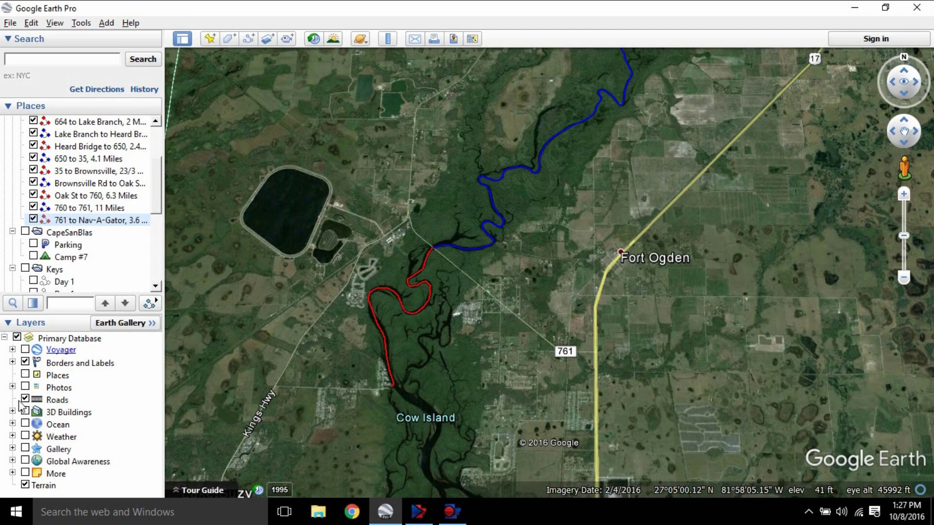
# Enable the Photos layer, move to Arcadia and open the Panoramio photo 'Fun in the Peace River'
pyautogui.click(25, 387)
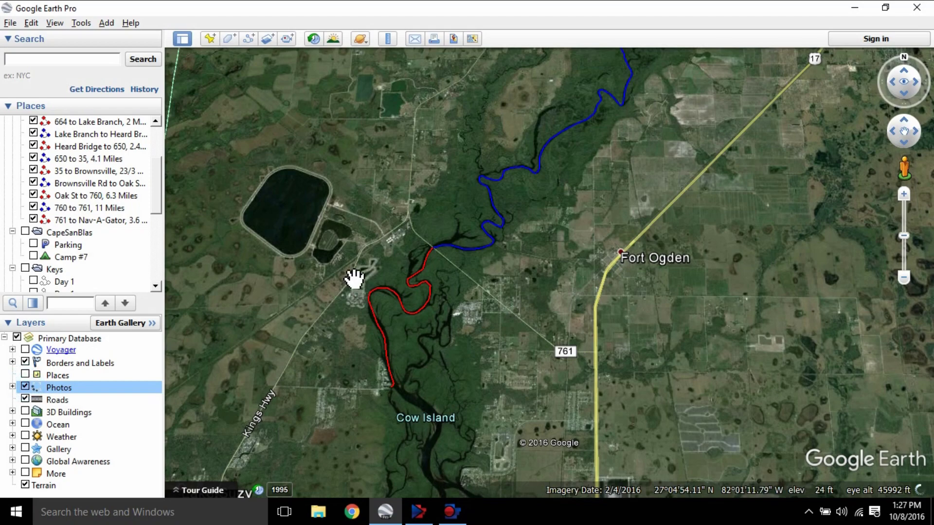
pyautogui.scroll(1, 568, 212)
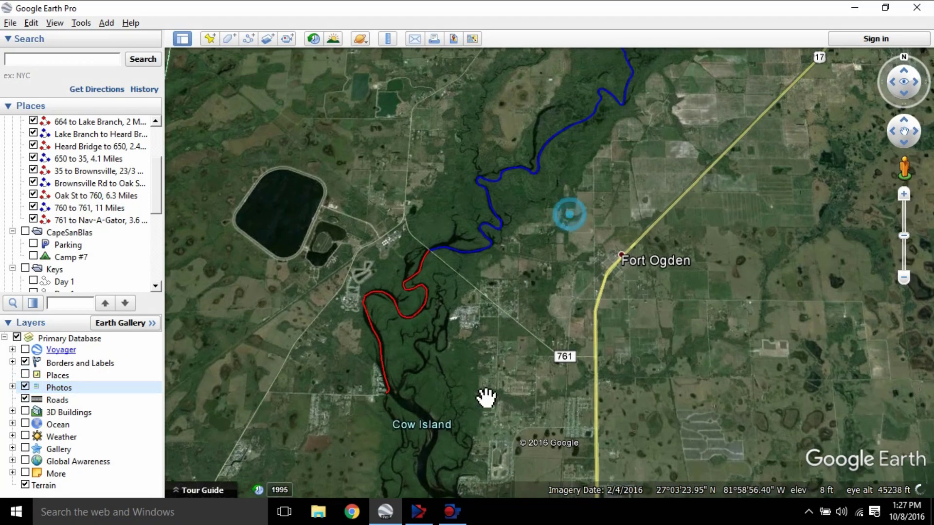
pyautogui.moveTo(585, 182); pyautogui.dragTo(555, 258)
pyautogui.scroll(-2, 555, 248)
pyautogui.scroll(-3, 554, 248)
pyautogui.moveTo(634, 151); pyautogui.dragTo(528, 229)
pyautogui.scroll(5, 459, 255)
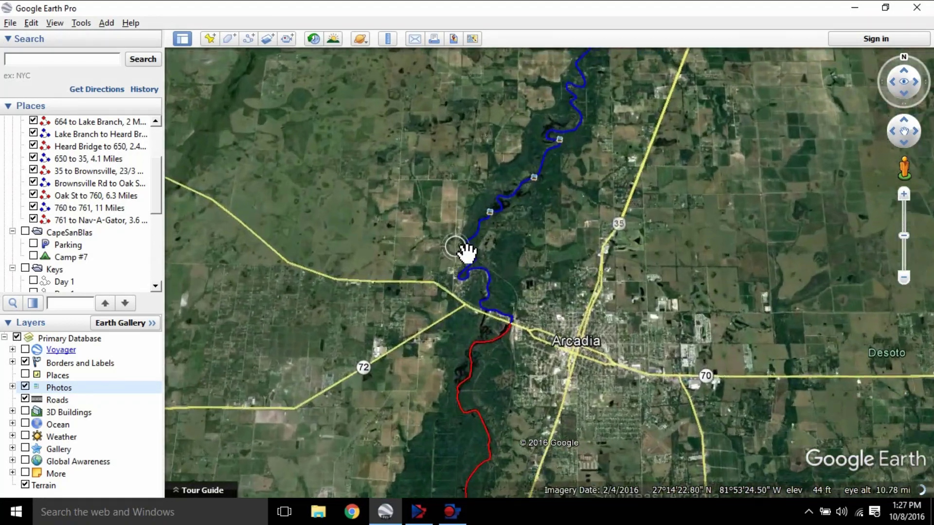
pyautogui.scroll(-4, 538, 246)
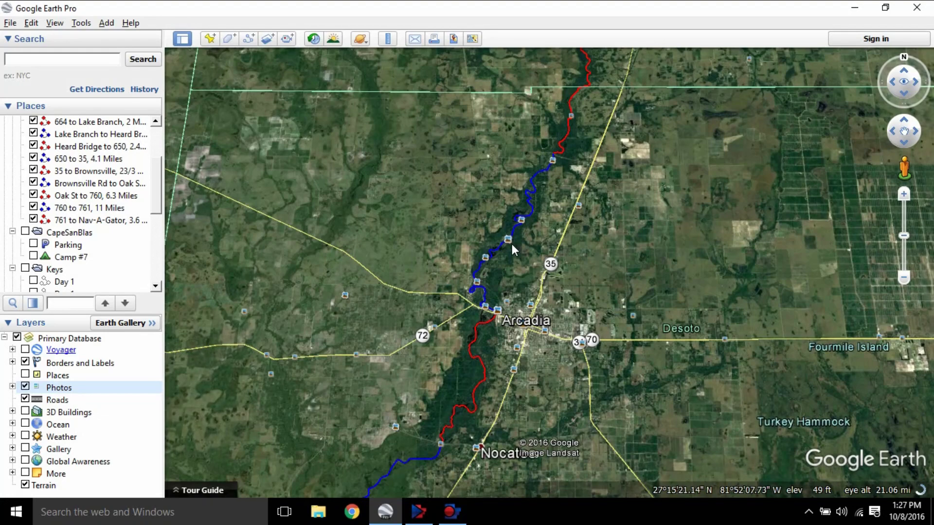
pyautogui.click(510, 243)
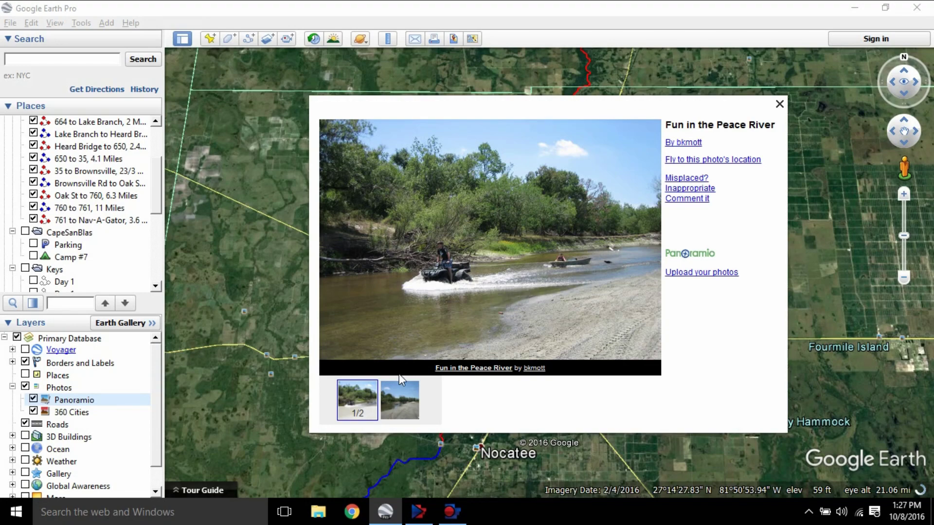
# View and close the second set photo, the canoe photo and a river photo near Arcadia
pyautogui.click(399, 396)
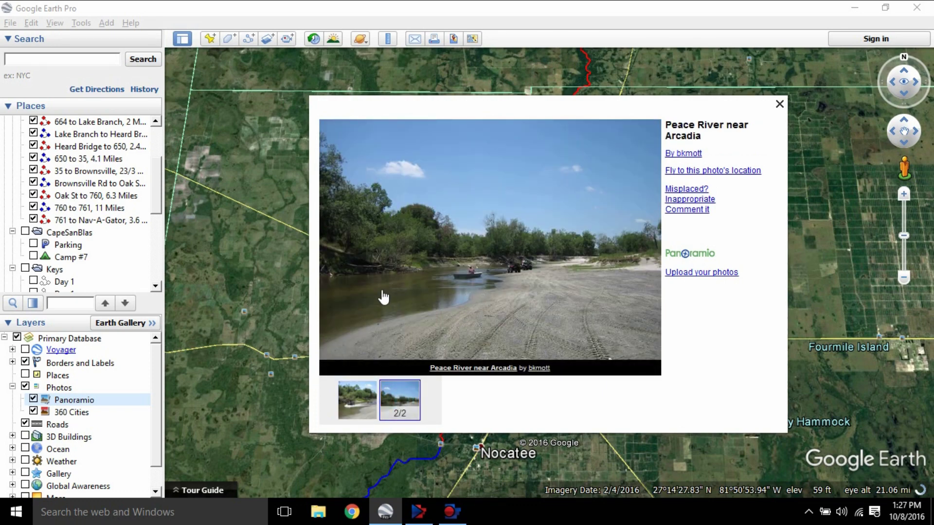
pyautogui.click(779, 104)
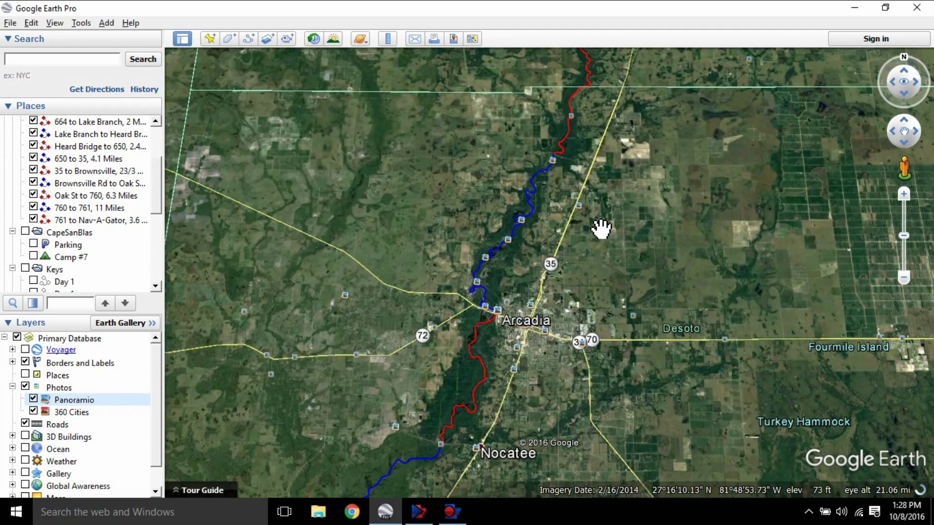
pyautogui.click(519, 219)
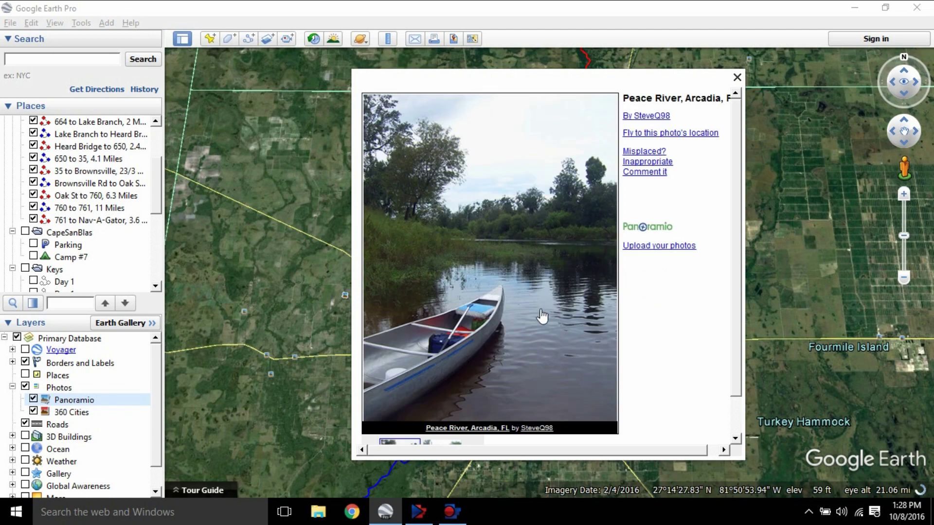
pyautogui.click(737, 77)
pyautogui.click(486, 306)
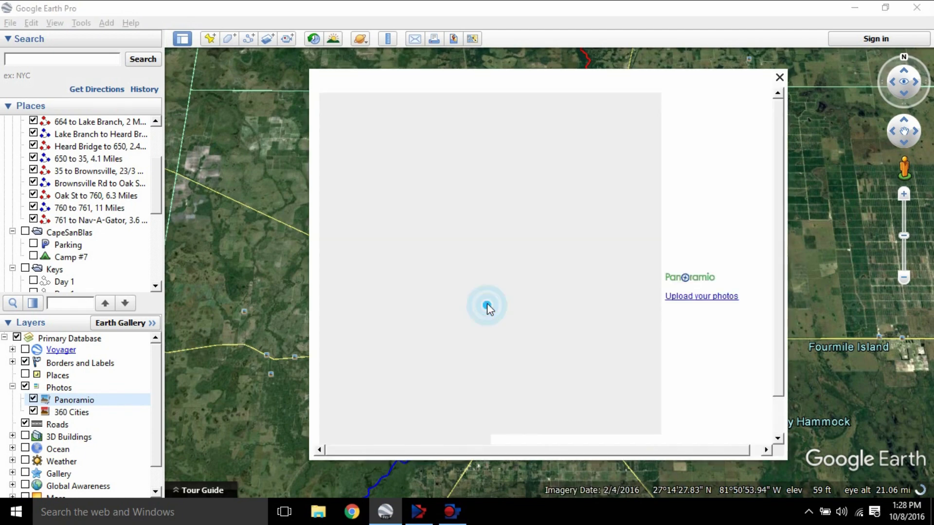
pyautogui.click(779, 78)
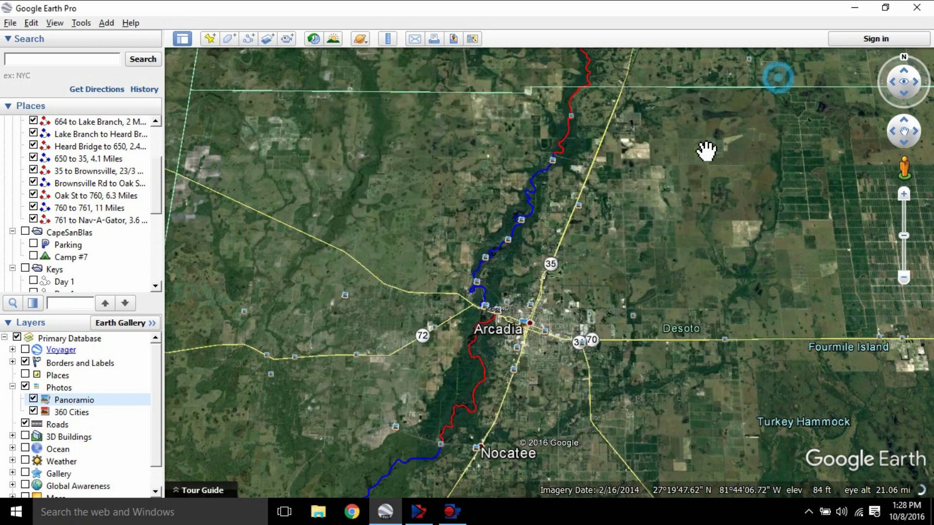
# Pan north along the red stretch and view the kayak photo at Ben Hill Griffin Bridge
pyautogui.moveTo(708, 146); pyautogui.dragTo(642, 327)
pyautogui.moveTo(542, 166); pyautogui.dragTo(553, 198)
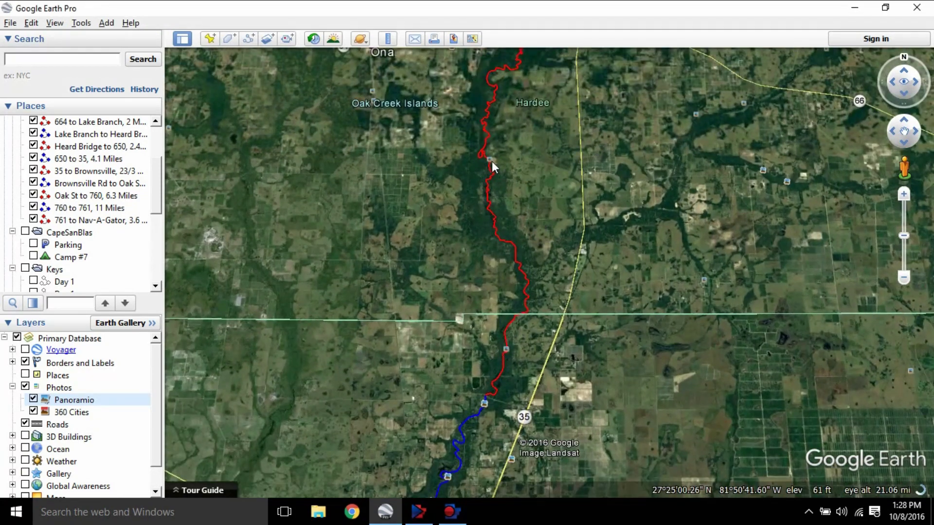
pyautogui.click(489, 160)
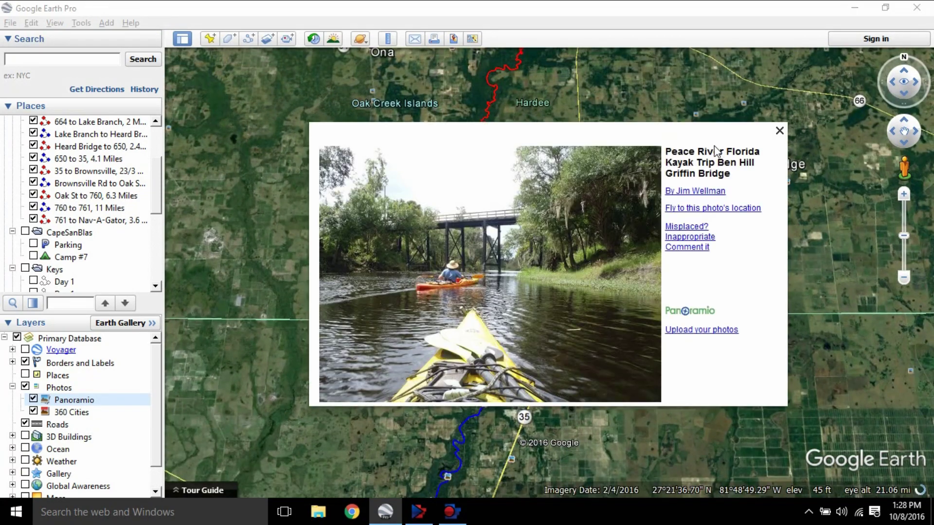
pyautogui.click(779, 132)
# Move toward Zolfo Springs and Wauchula, viewing the Spectacular Peace River, FL photo and another nearby
pyautogui.moveTo(671, 182); pyautogui.dragTo(646, 311)
pyautogui.click(553, 249)
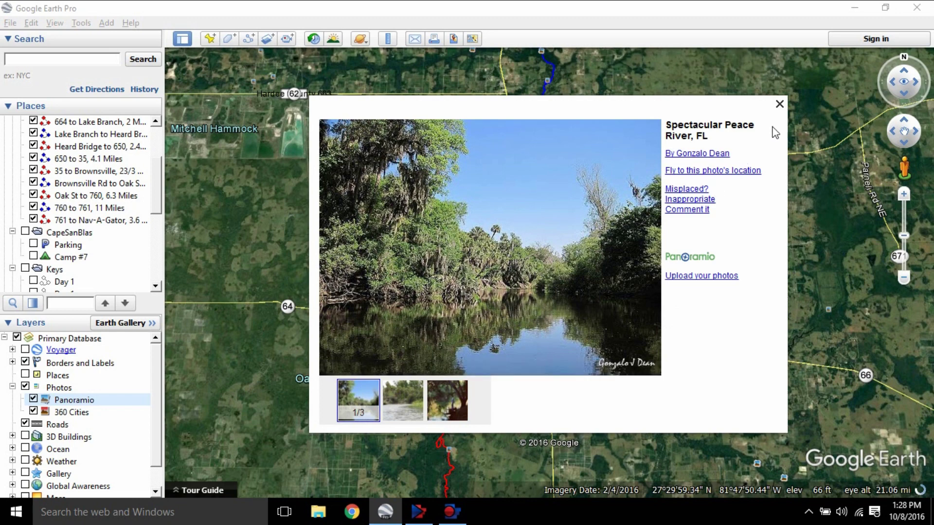
pyautogui.click(779, 105)
pyautogui.click(538, 118)
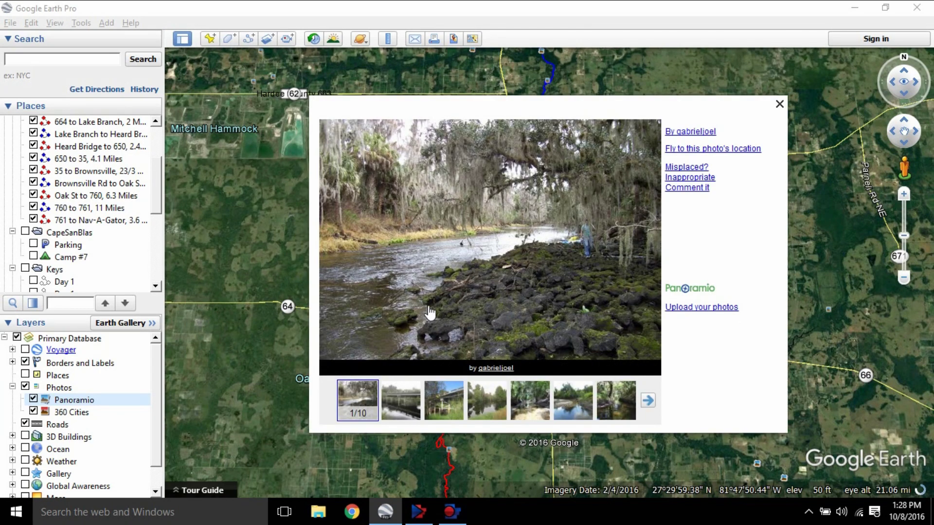
pyautogui.click(779, 104)
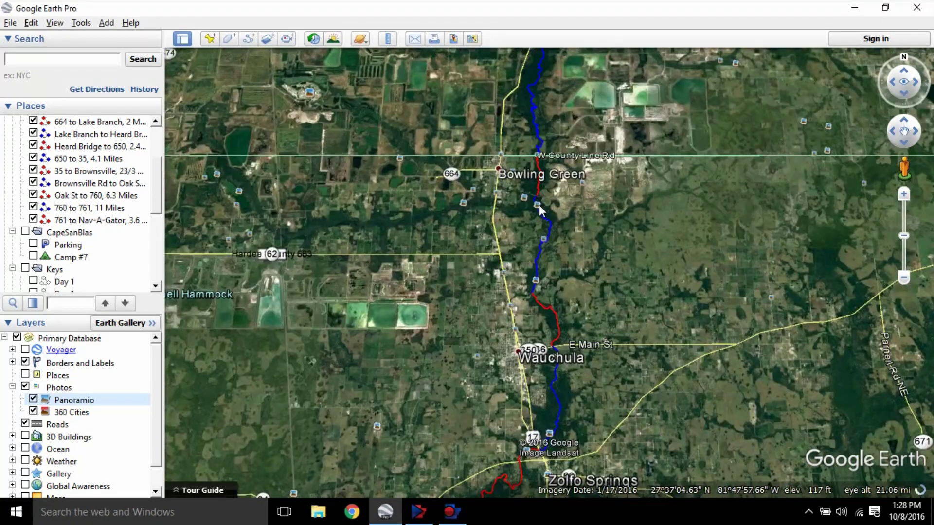
# View the Paynes Creek photo near Bowling Green and The River photo near Fort Meade
pyautogui.click(538, 207)
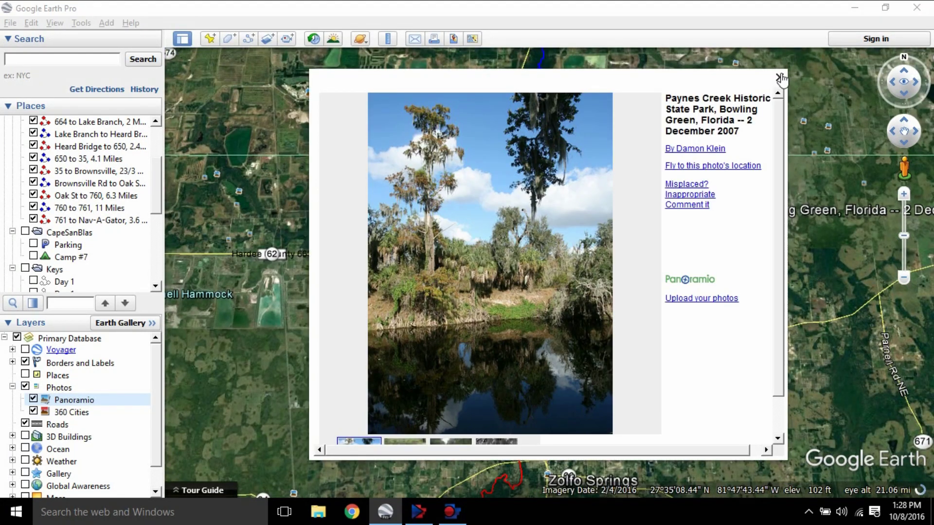
pyautogui.click(781, 79)
pyautogui.moveTo(710, 97); pyautogui.dragTo(679, 273)
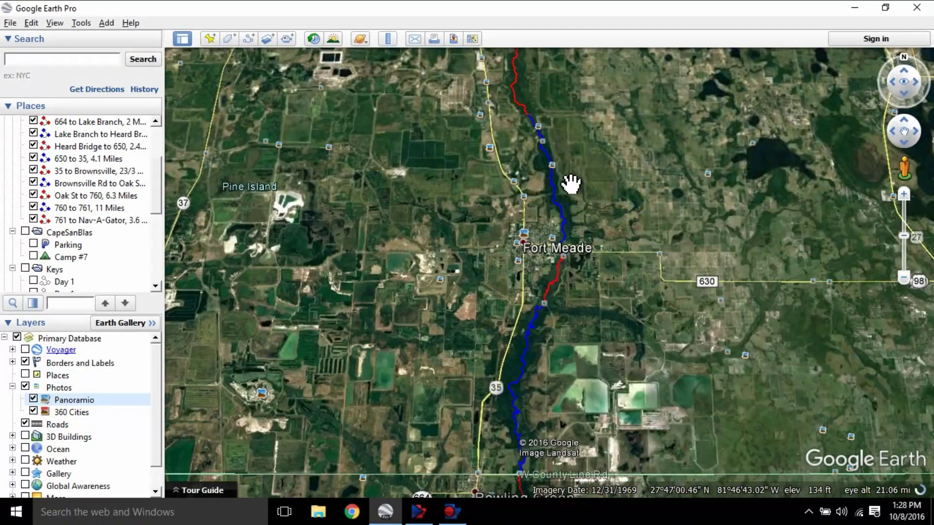
pyautogui.click(552, 165)
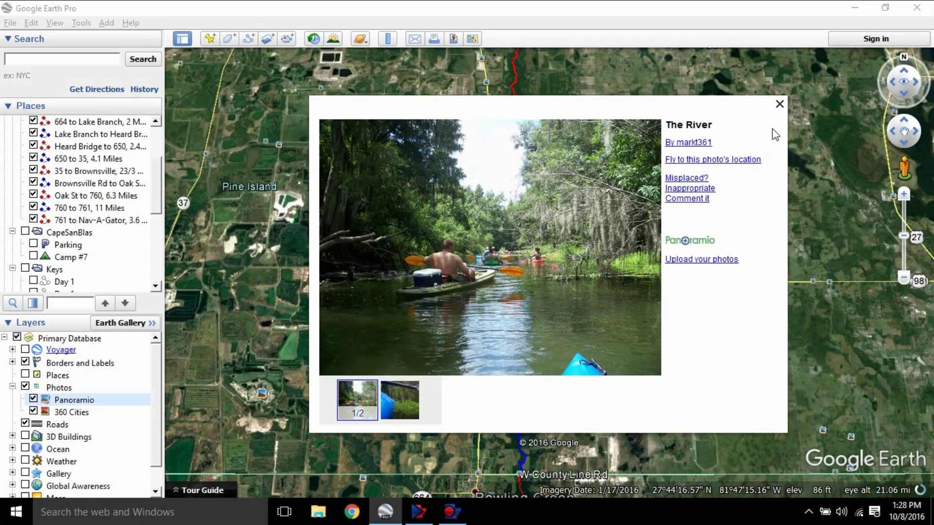
pyautogui.click(779, 105)
# Near Bartow, browse the Peace River Kayaking Through Weeds set, including the Peace River Kayak Trip photo
pyautogui.moveTo(703, 136); pyautogui.dragTo(544, 228)
pyautogui.click(540, 246)
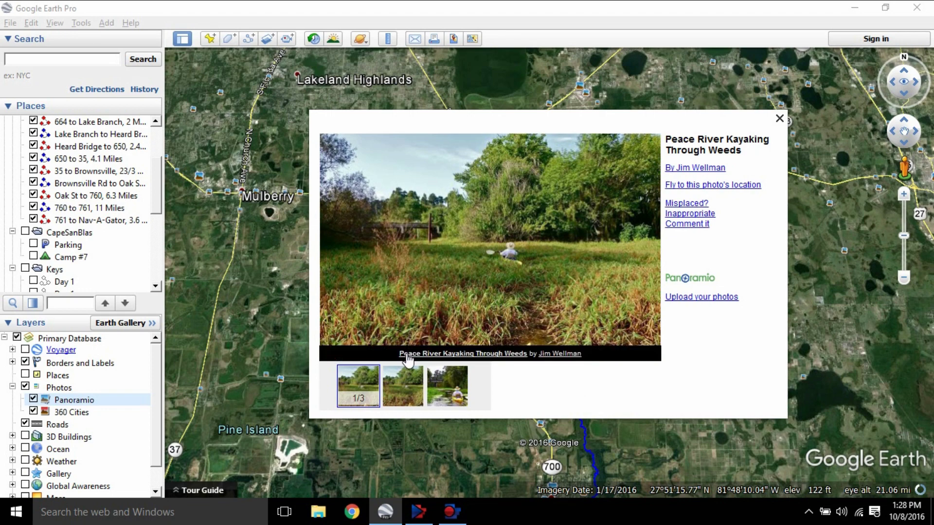
pyautogui.click(447, 387)
pyautogui.click(406, 397)
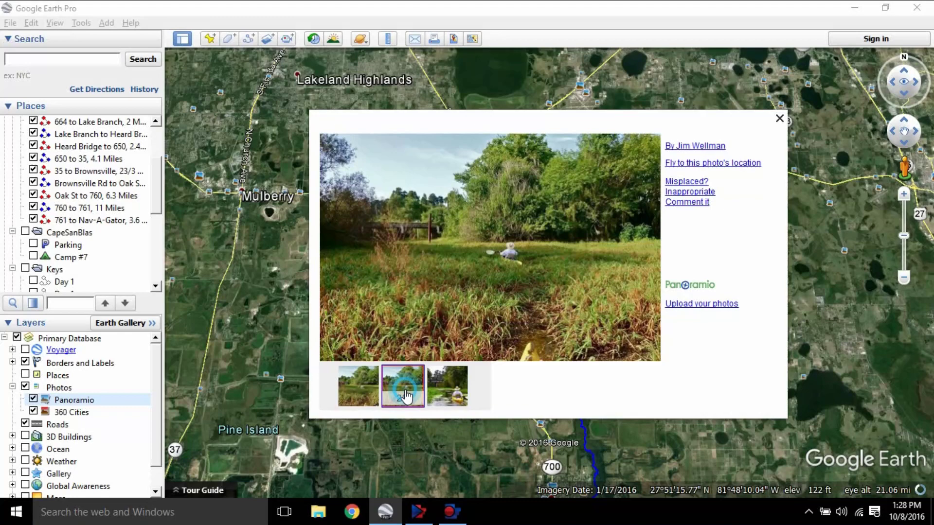
pyautogui.click(450, 390)
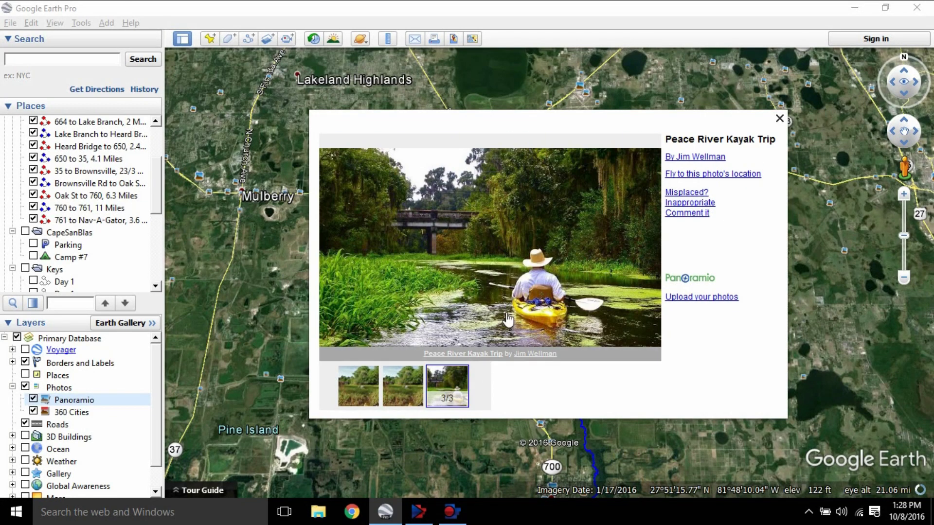
pyautogui.click(364, 390)
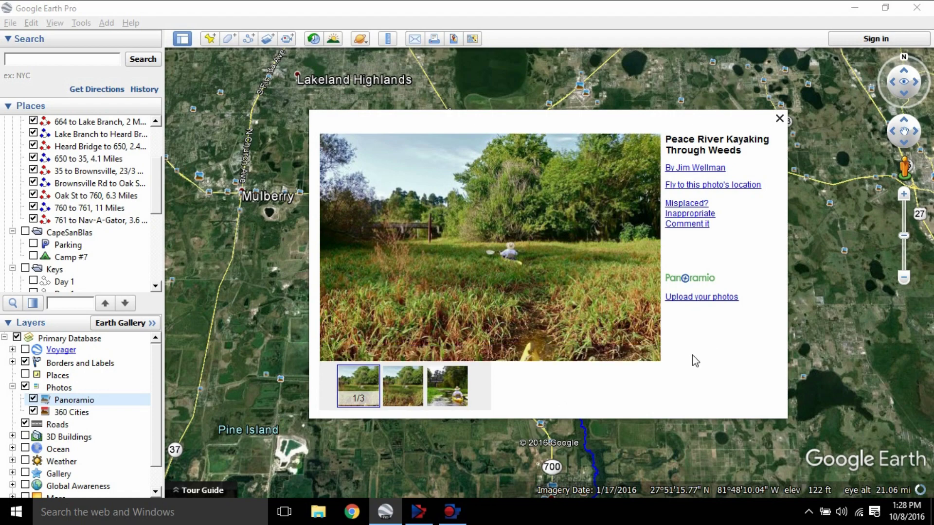
pyautogui.click(780, 119)
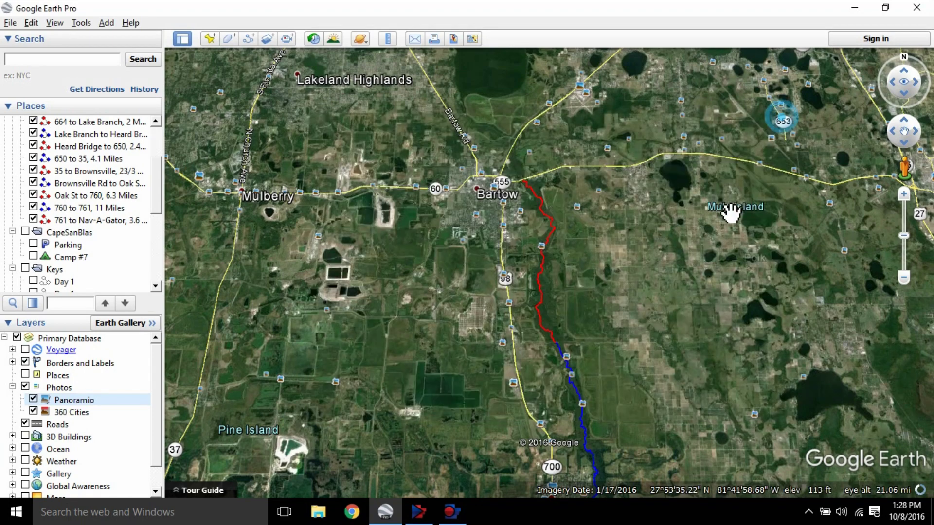
# Pan south toward Arcadia and zoom out over the river route
pyautogui.moveTo(663, 273); pyautogui.dragTo(611, 164)
pyautogui.scroll(-2, 611, 165)
pyautogui.moveTo(594, 308); pyautogui.dragTo(573, 219)
pyautogui.moveTo(546, 302); pyautogui.dragTo(593, 173)
pyautogui.scroll(-6, 625, 235)
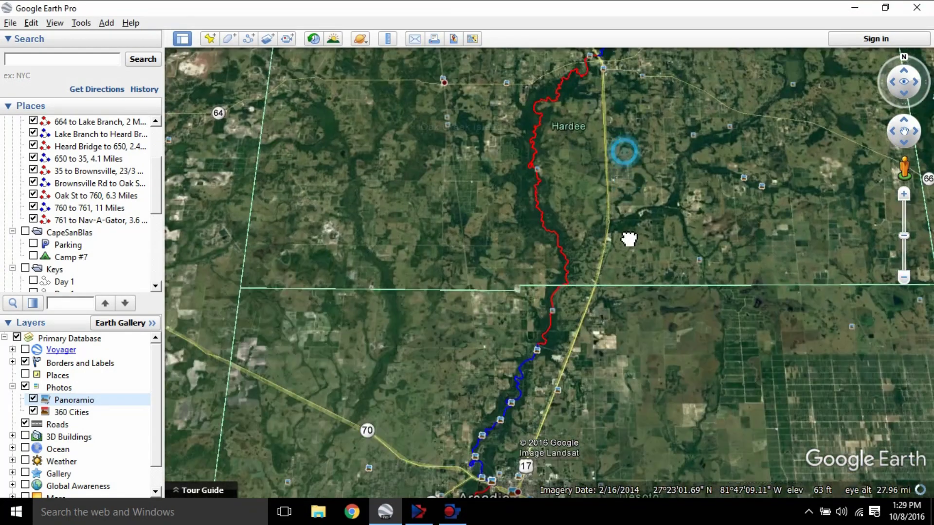
pyautogui.scroll(-4, 670, 330)
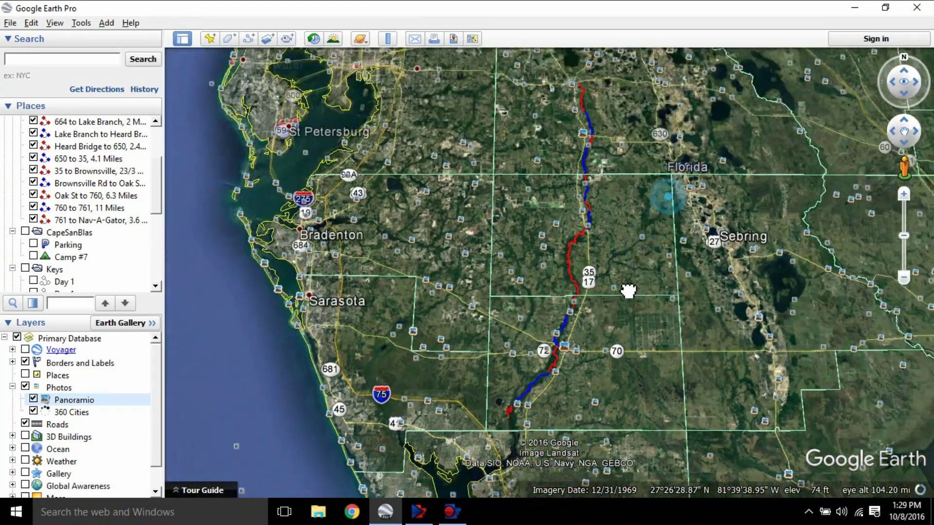
pyautogui.moveTo(628, 291); pyautogui.dragTo(626, 283)
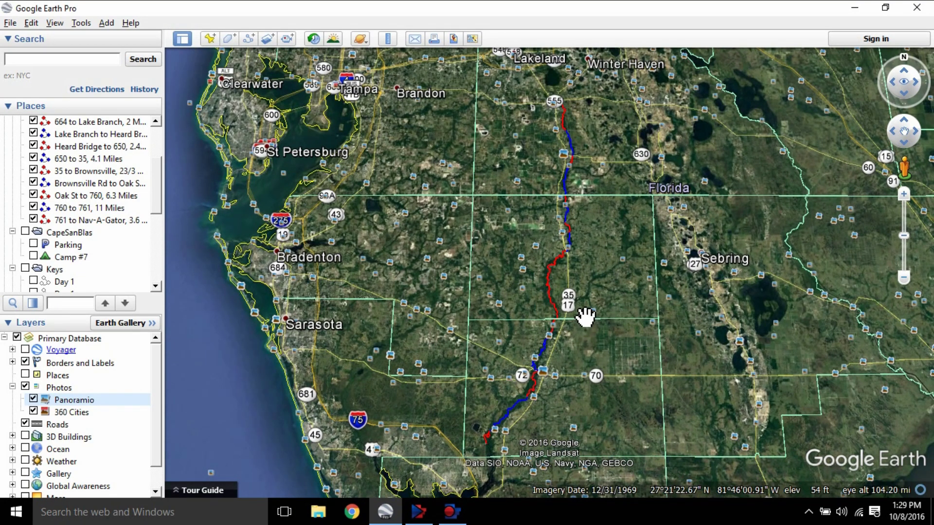
pyautogui.moveTo(637, 250); pyautogui.dragTo(606, 250)
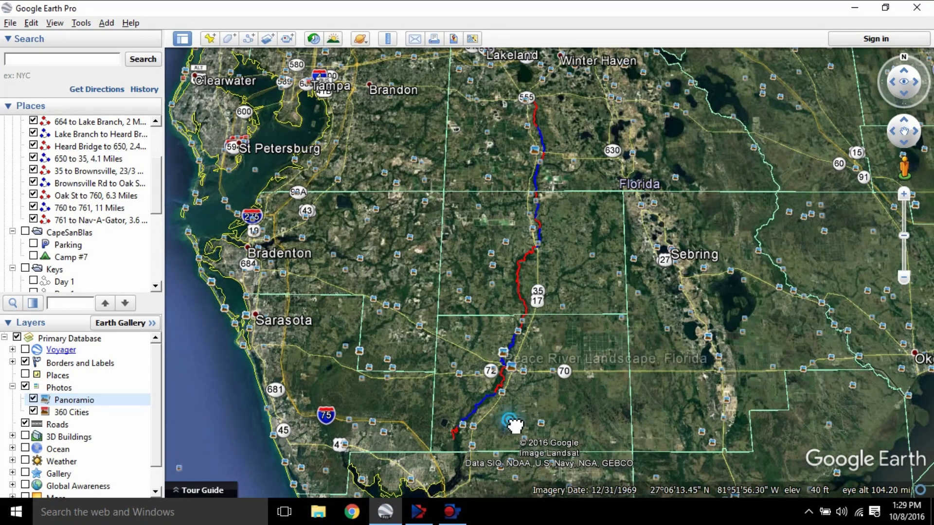
# Adjust the view to frame the whole route at about 103 mi eye altitude
pyautogui.moveTo(486, 420); pyautogui.dragTo(481, 327)
pyautogui.scroll(3, 481, 326)
pyautogui.scroll(3, 481, 325)
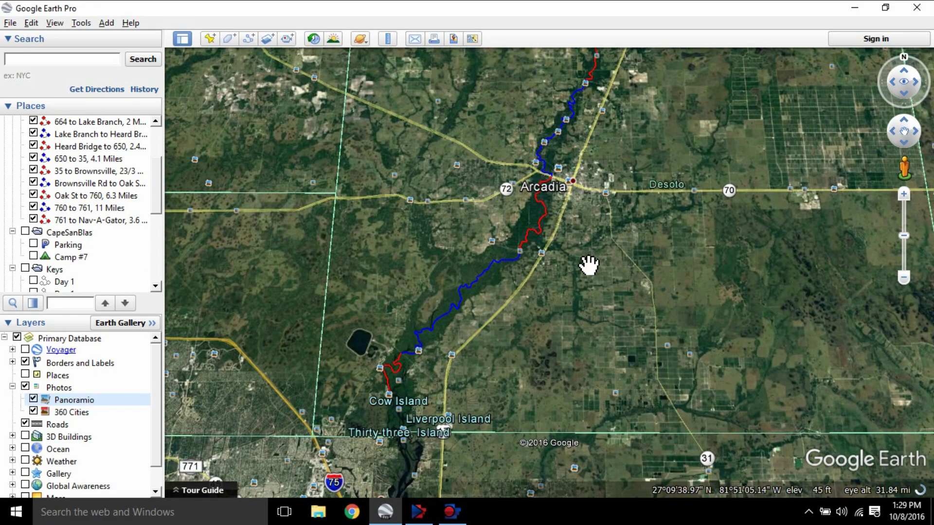
pyautogui.moveTo(647, 153); pyautogui.dragTo(648, 297)
pyautogui.scroll(-3, 648, 296)
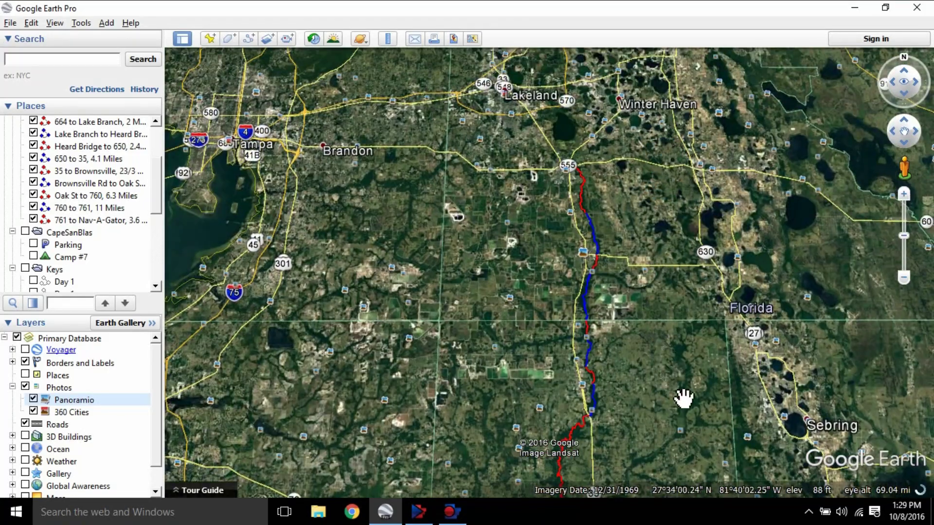
pyautogui.moveTo(683, 397); pyautogui.dragTo(656, 246)
pyautogui.scroll(-2, 620, 272)
pyautogui.moveTo(633, 195); pyautogui.dragTo(621, 250)
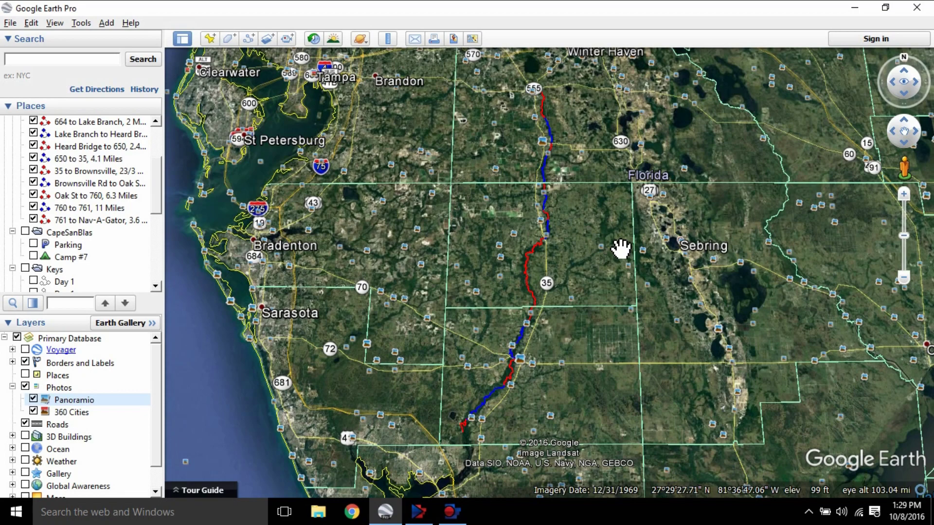
# Zoom in on the red river stretch near road 35 and Gardner
pyautogui.doubleClick(548, 312)
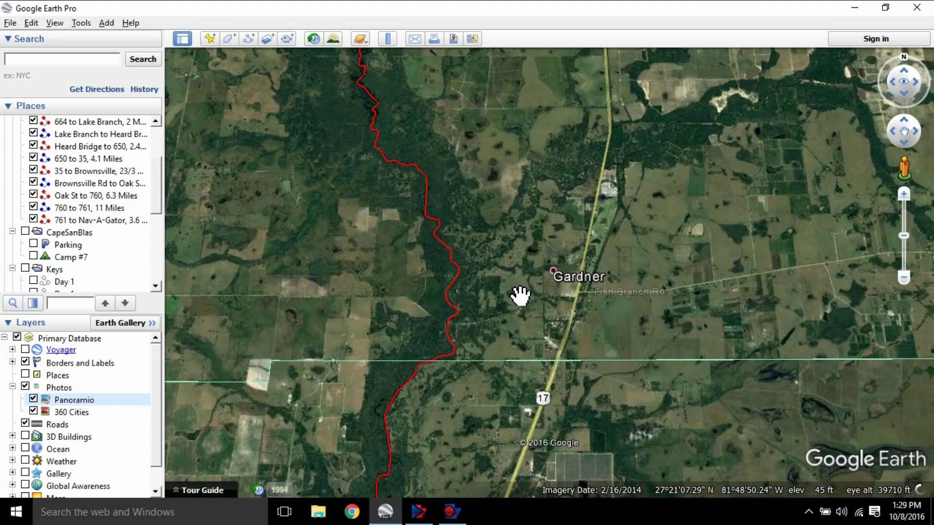
pyautogui.doubleClick(444, 235)
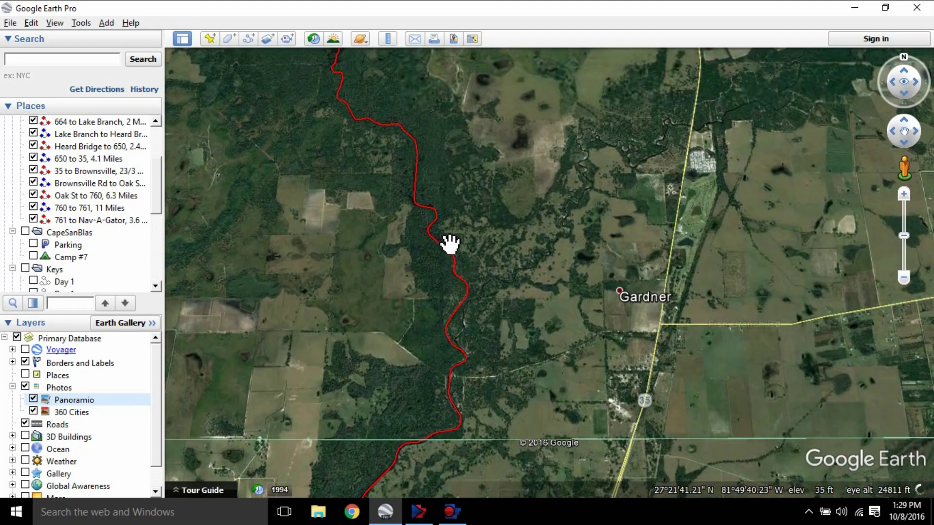
pyautogui.doubleClick(471, 302)
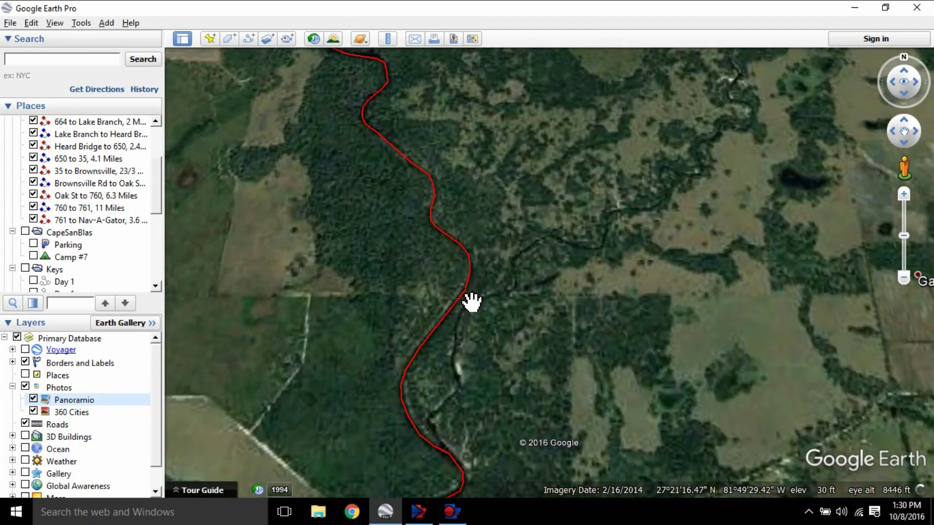
pyautogui.scroll(-2, 472, 301)
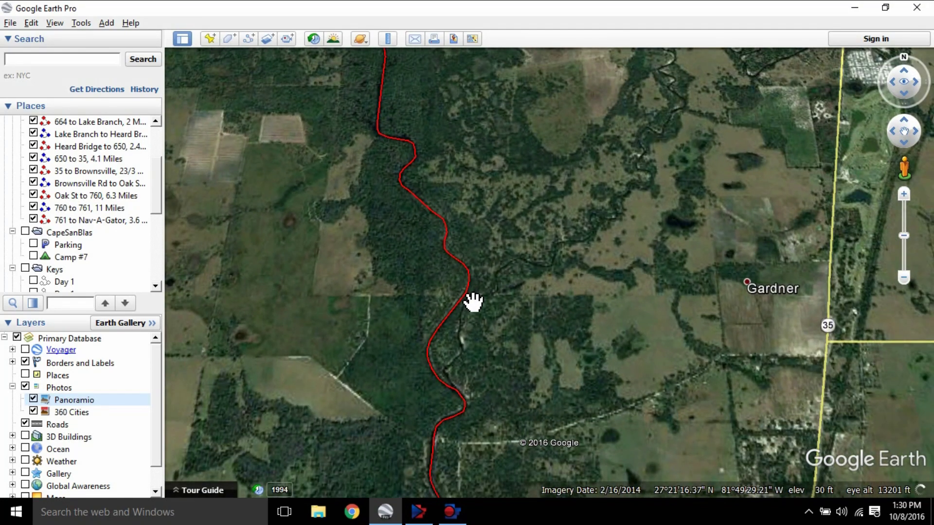
pyautogui.scroll(-2, 471, 300)
# Follow the river north to Wauchula and zoom out to about 23 mi
pyautogui.moveTo(424, 167); pyautogui.dragTo(475, 297)
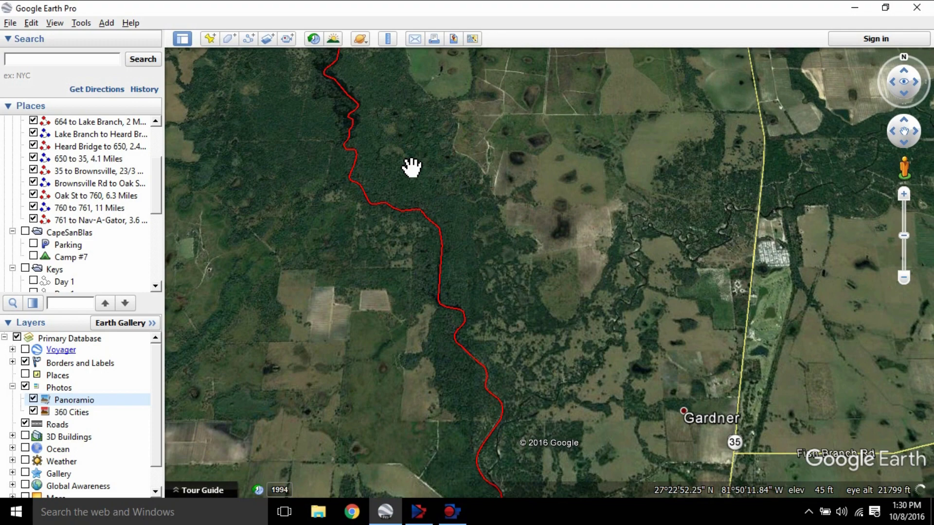
pyautogui.scroll(-2, 411, 168)
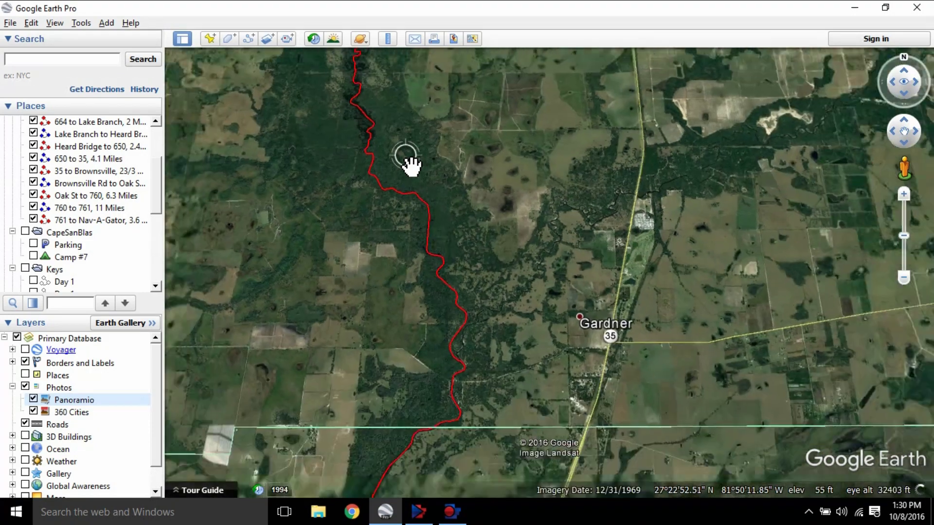
pyautogui.moveTo(407, 162); pyautogui.dragTo(484, 261)
pyautogui.moveTo(566, 120); pyautogui.dragTo(536, 196)
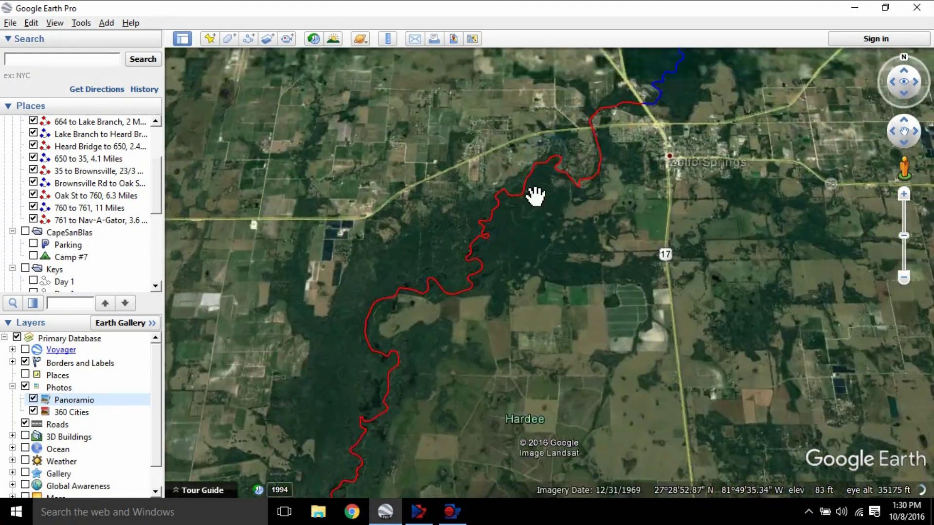
pyautogui.moveTo(628, 175); pyautogui.dragTo(590, 236)
pyautogui.moveTo(587, 165); pyautogui.dragTo(598, 284)
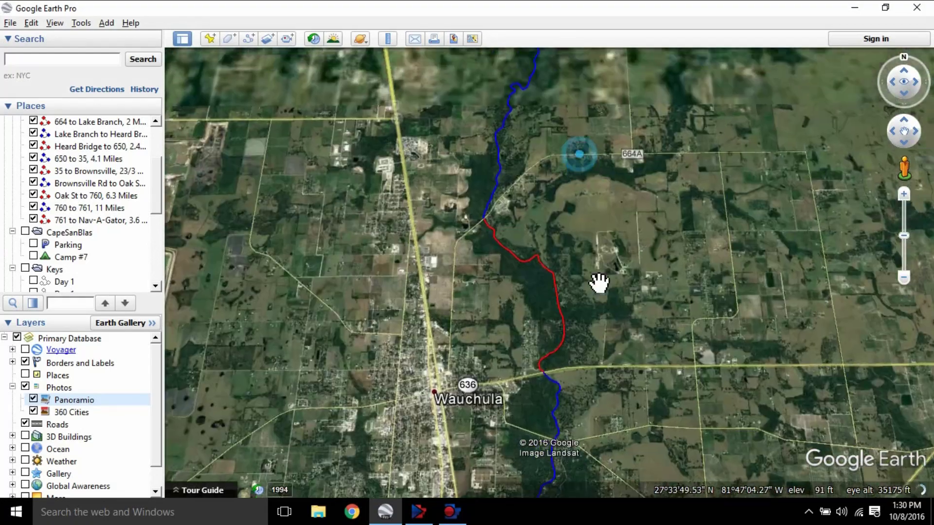
pyautogui.scroll(-4, 590, 169)
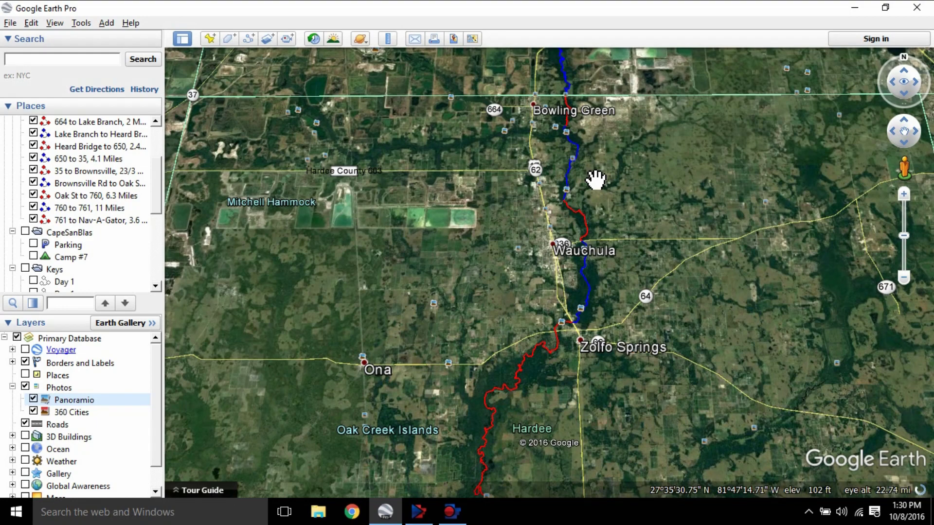
# Pan south to Arcadia and Nocatee, then north along the route to Bartow and Wauchula
pyautogui.moveTo(581, 384); pyautogui.dragTo(590, 177)
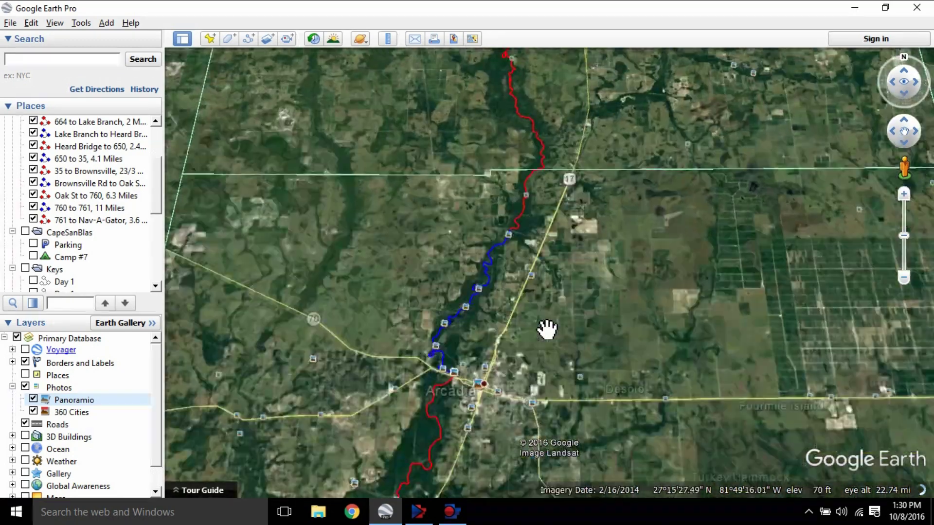
pyautogui.moveTo(546, 335); pyautogui.dragTo(564, 191)
pyautogui.moveTo(363, 384); pyautogui.dragTo(556, 336)
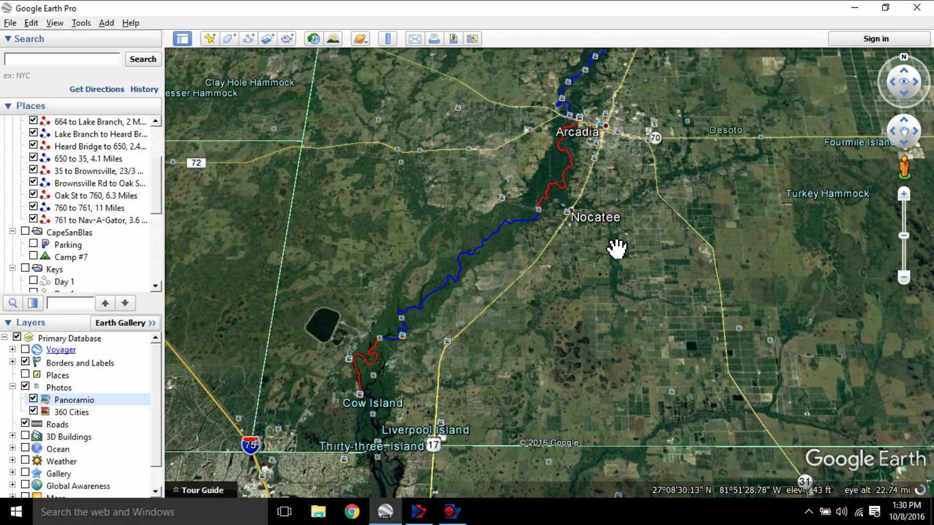
pyautogui.moveTo(609, 156); pyautogui.dragTo(586, 335)
pyautogui.scroll(-2, 632, 177)
pyautogui.moveTo(656, 122); pyautogui.dragTo(632, 374)
pyautogui.moveTo(692, 202); pyautogui.dragTo(680, 334)
pyautogui.moveTo(673, 175); pyautogui.dragTo(659, 339)
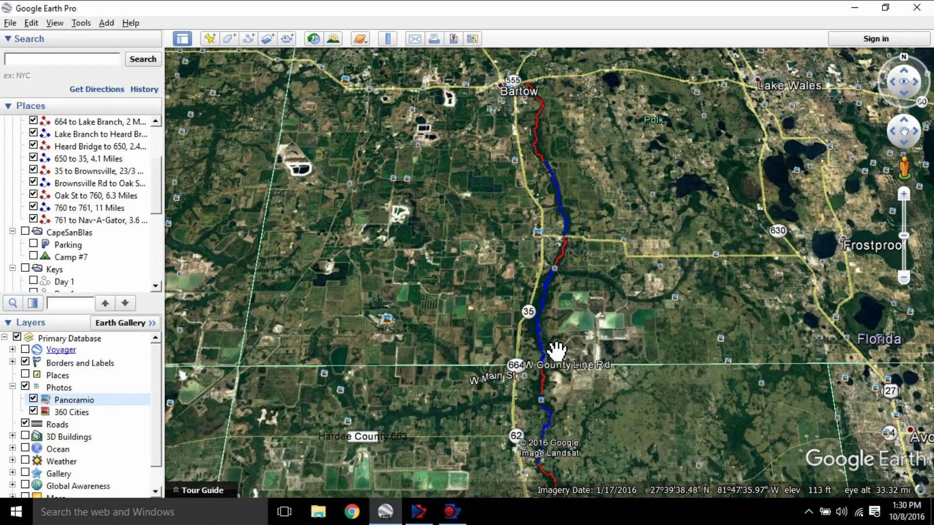
pyautogui.moveTo(562, 351); pyautogui.dragTo(544, 203)
# Start a new placemark, cancel it unsaved, and pan back south toward Arcadia
pyautogui.click(210, 38)
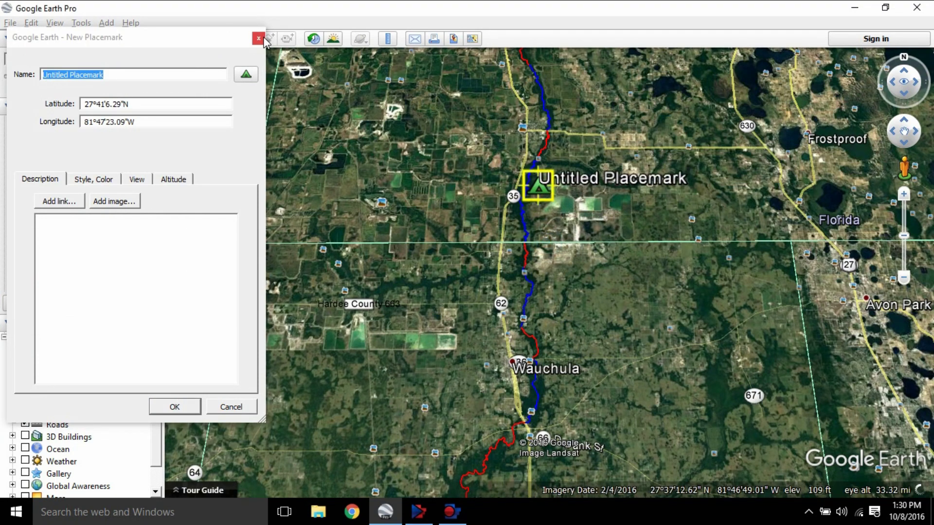
pyautogui.press('Escape')
pyautogui.moveTo(612, 426); pyautogui.dragTo(567, 255)
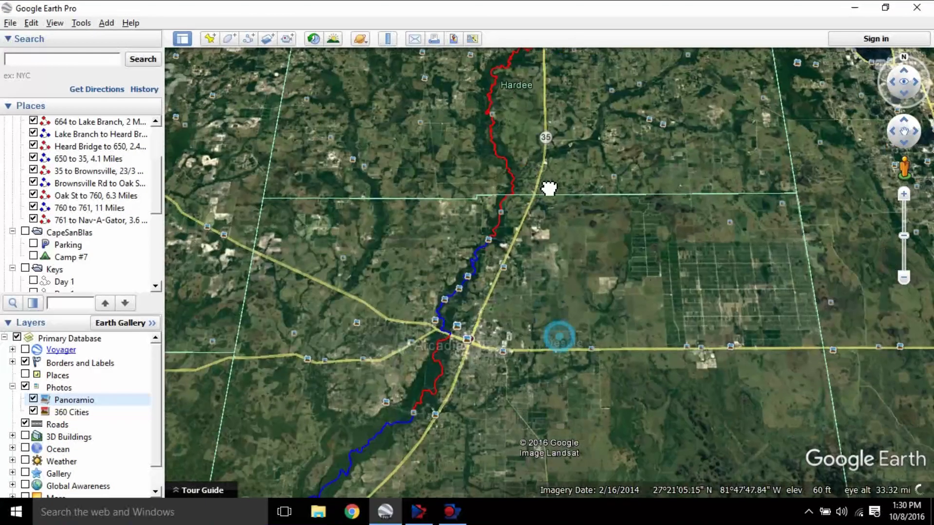